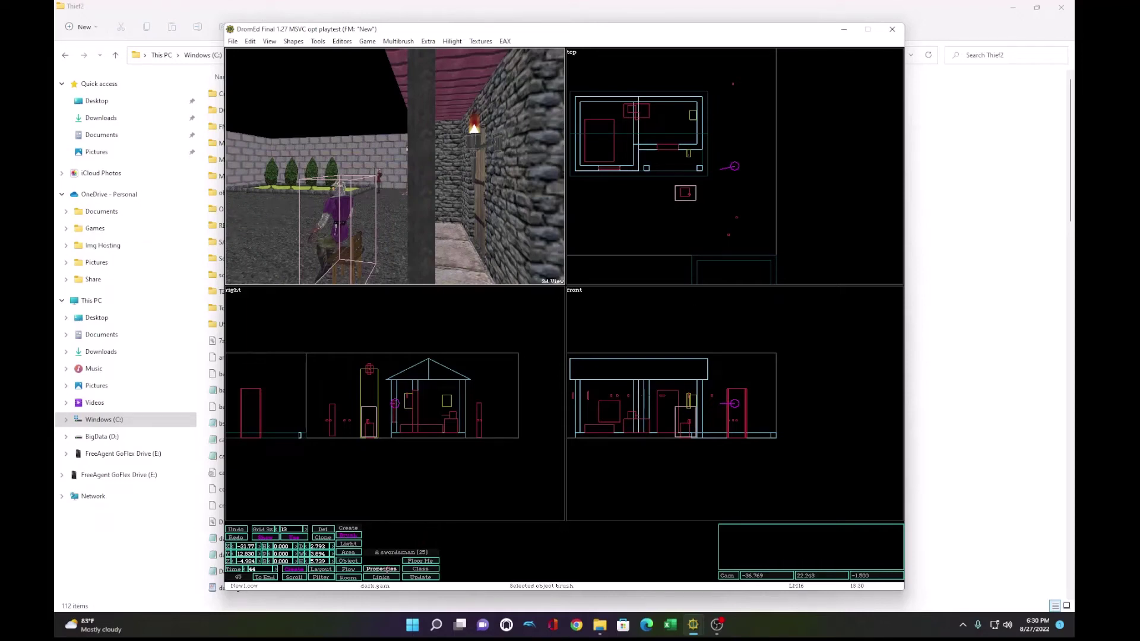
Step: Add the AI Hearing attribute to the selected swordsman and choose its hearing level
click(386, 571)
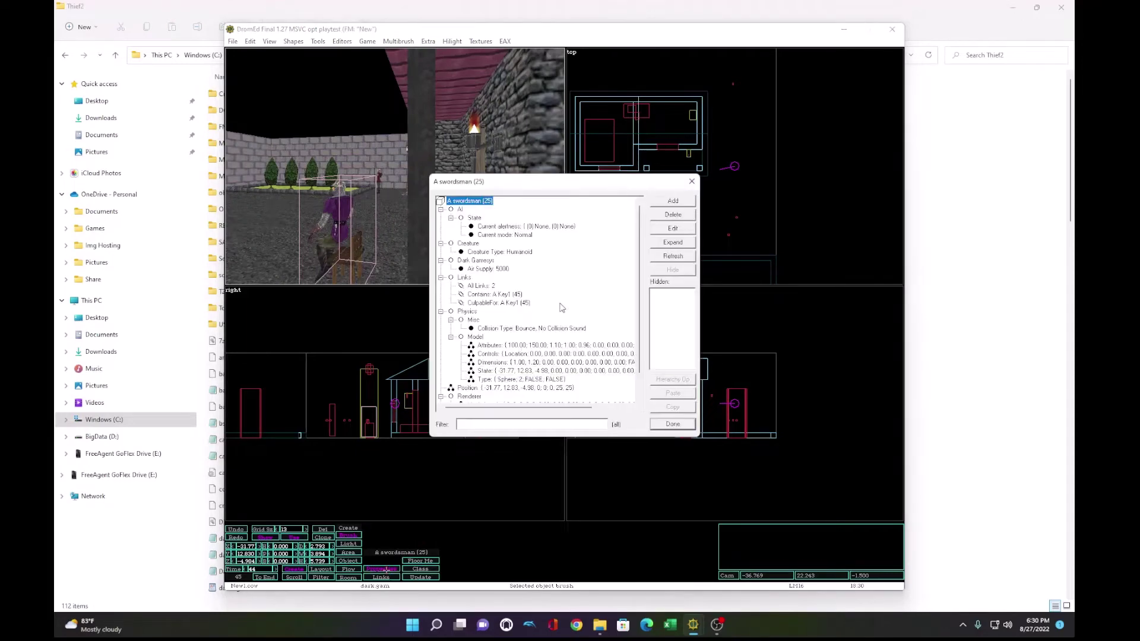
click(673, 202)
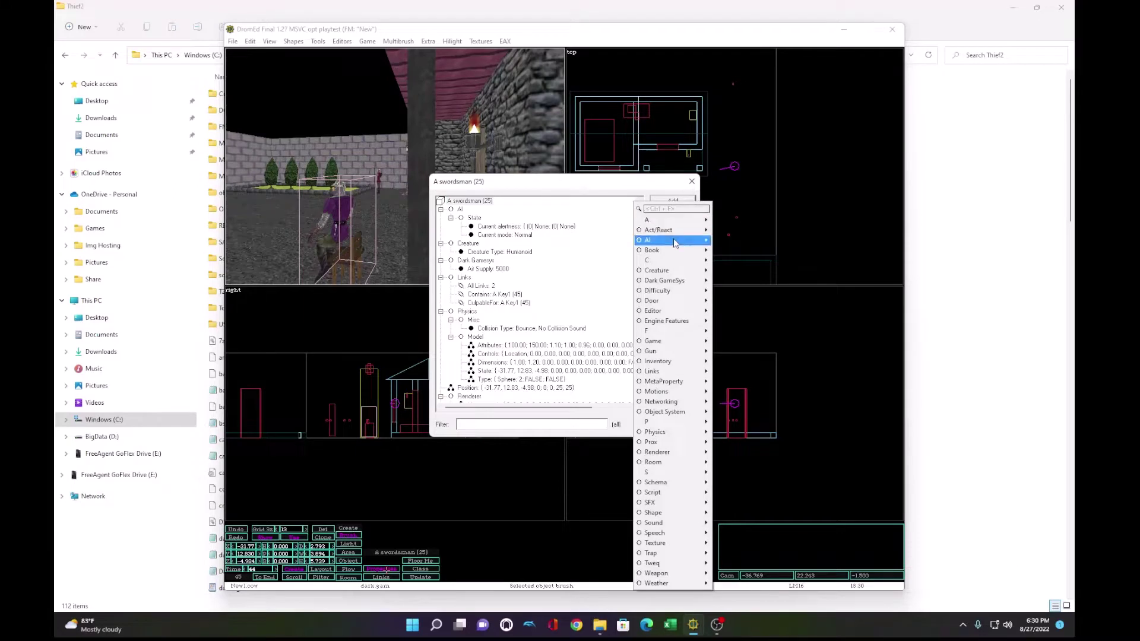
mouse_move(675, 242)
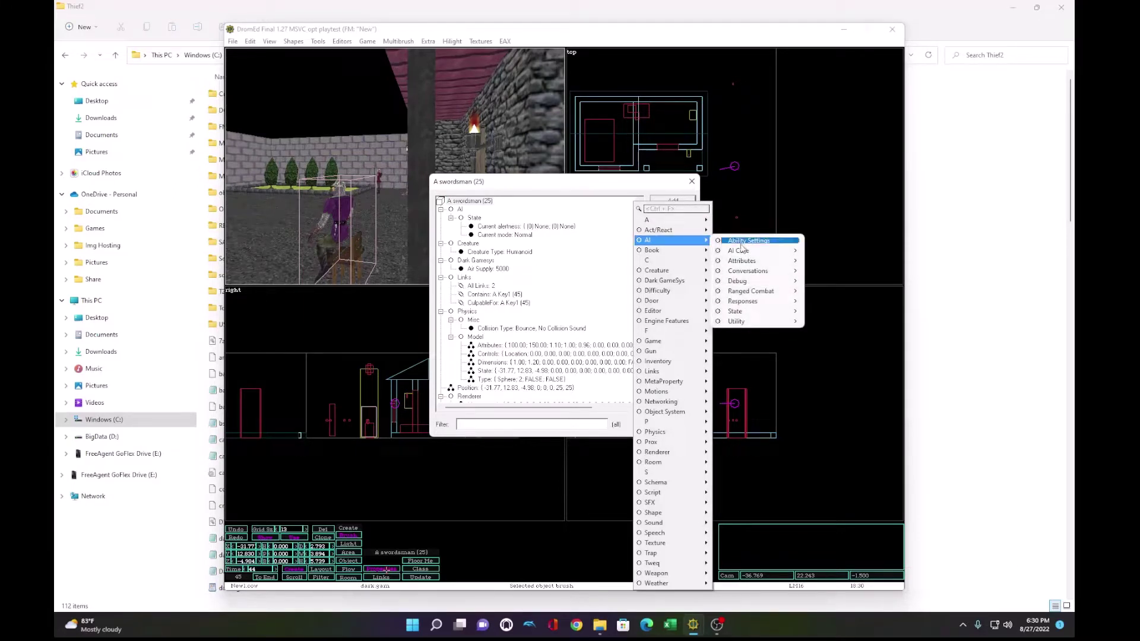
mouse_move(741, 265)
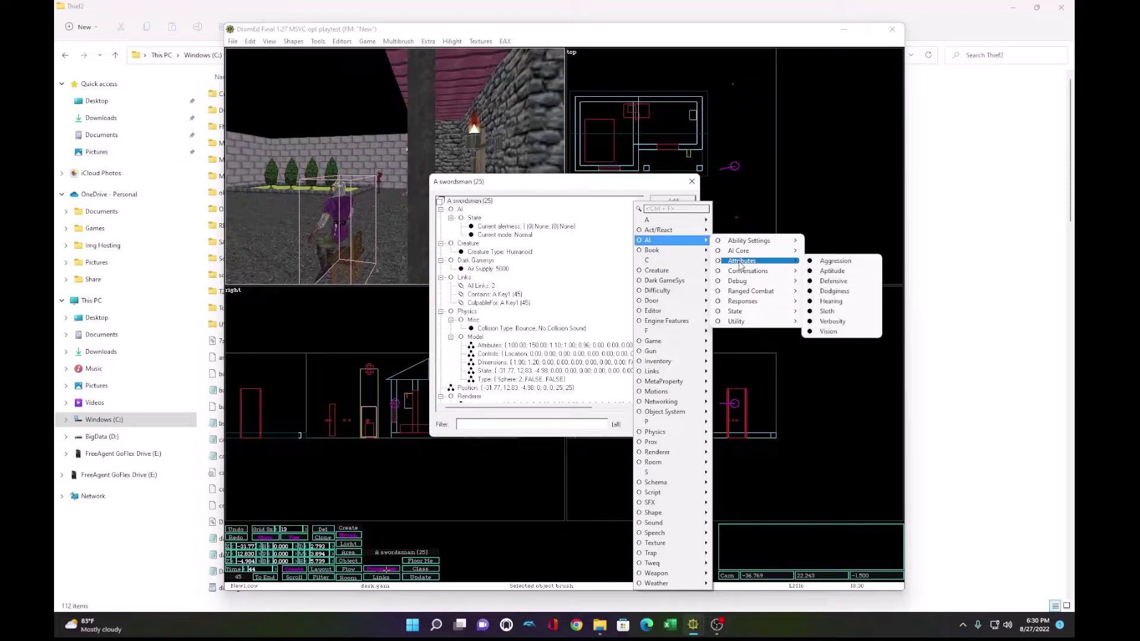
click(846, 301)
click(581, 304)
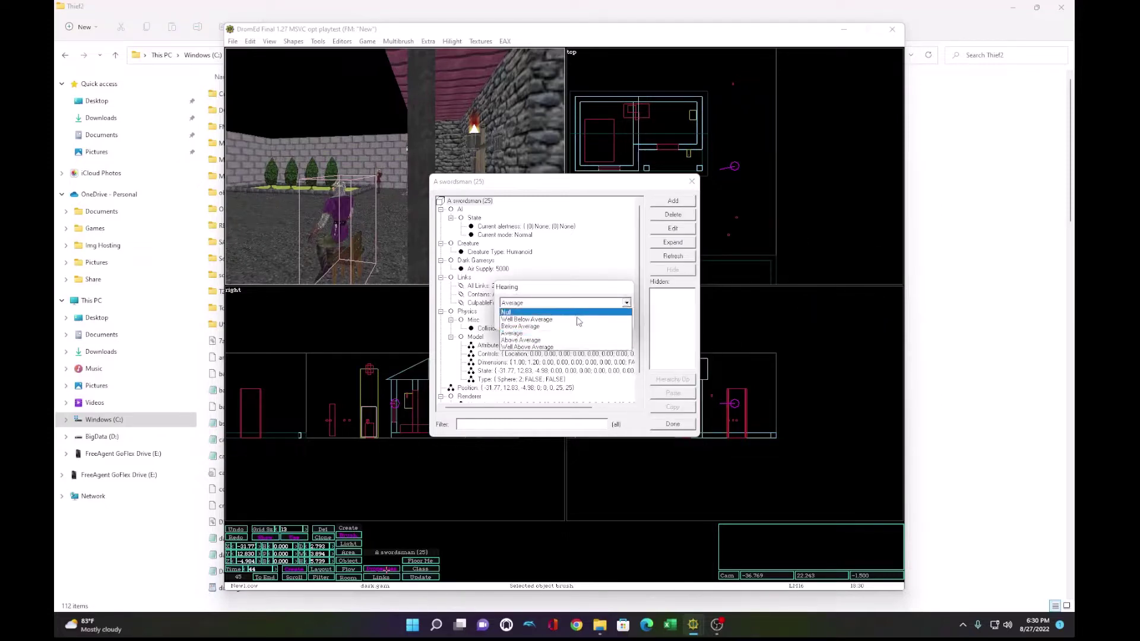
click(574, 320)
click(571, 347)
click(679, 421)
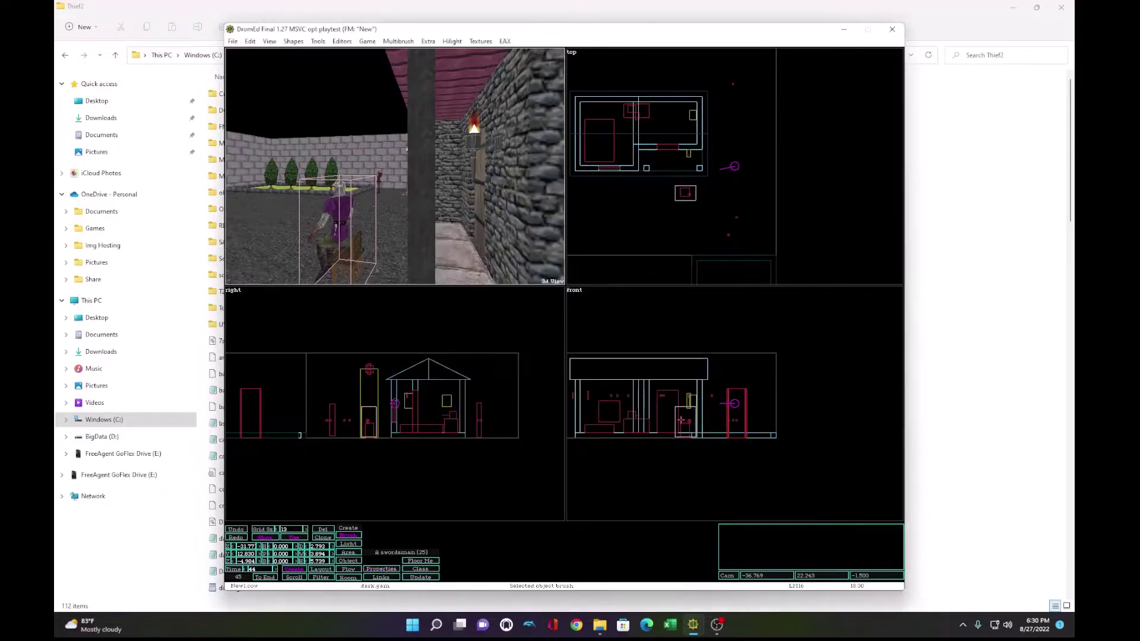
Step: Playtest the level in game mode by shooting a water arrow at the porch torch and walking forward, then return to the editor
key(alt+g)
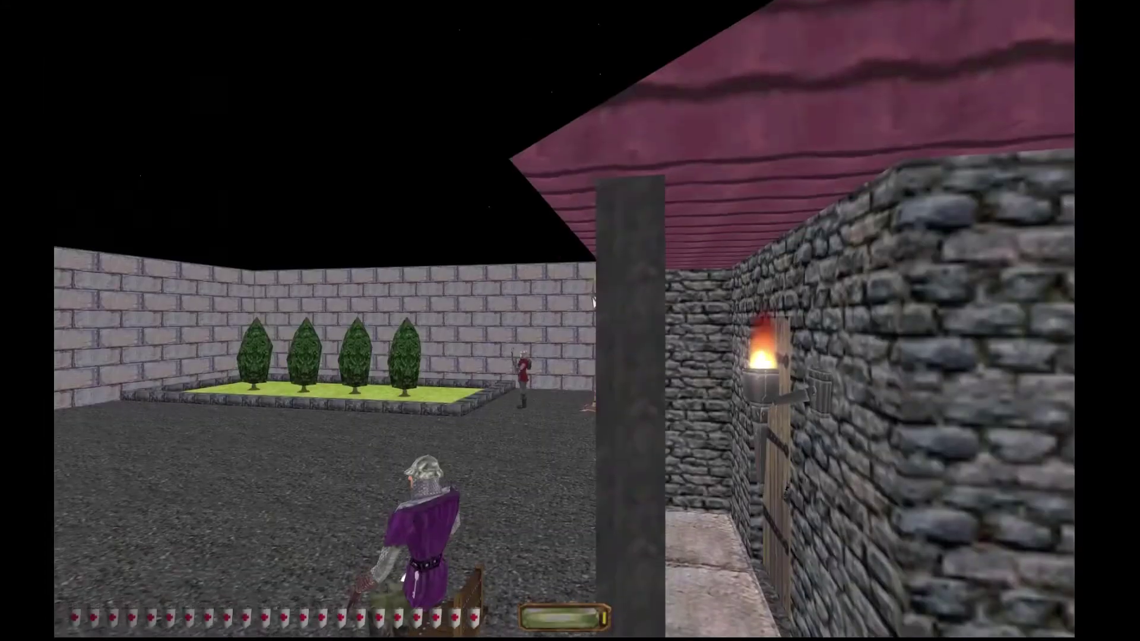
key(4)
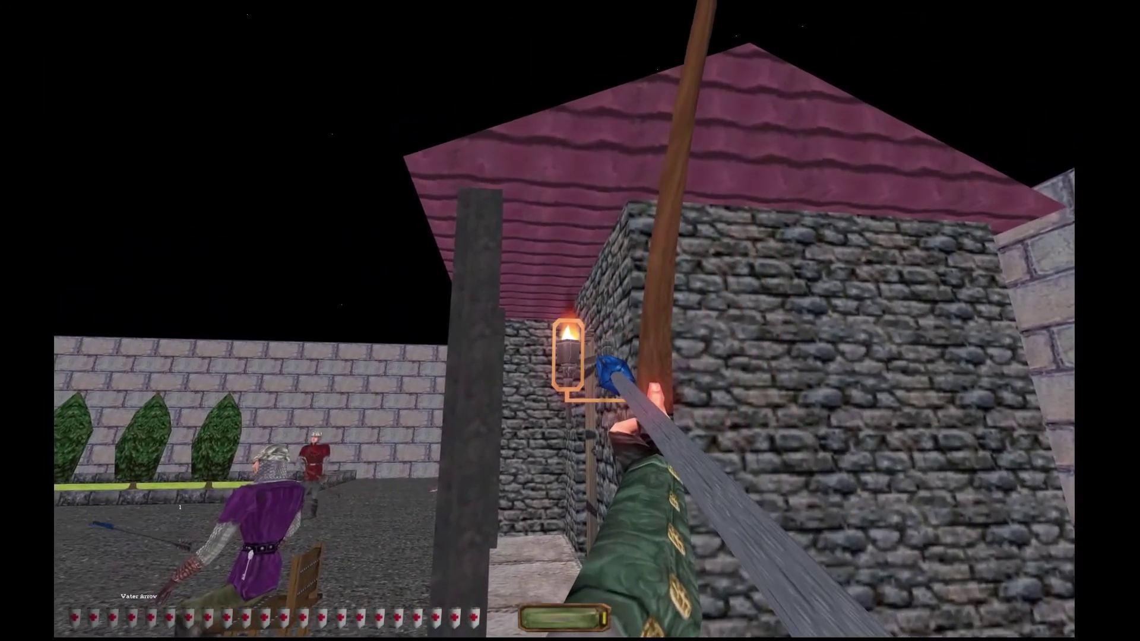
click(570, 321)
key(w)
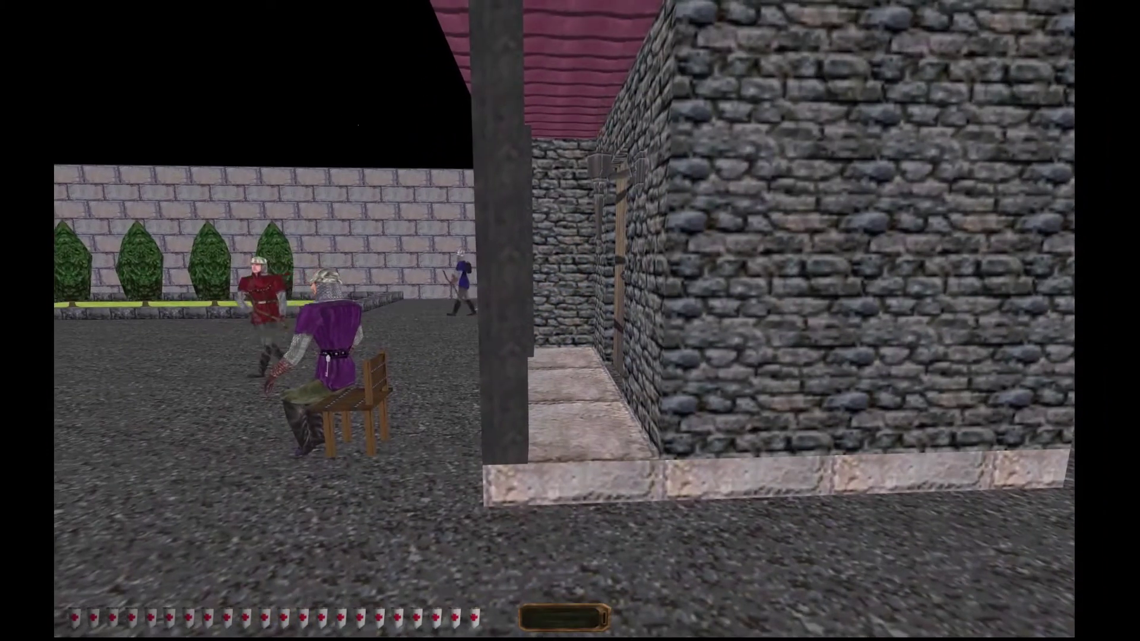
key(alt+e)
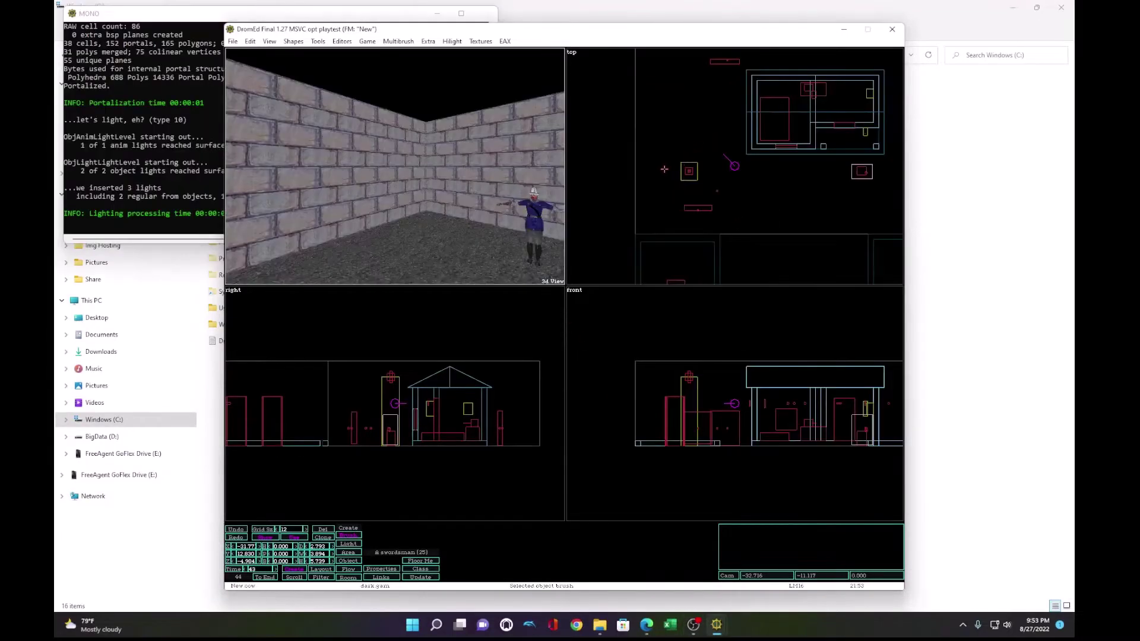
Step: Create a six-sided cylinder brush, about 4.5 by 5 and 2 high, in the open courtyard beside the house
click(293, 41)
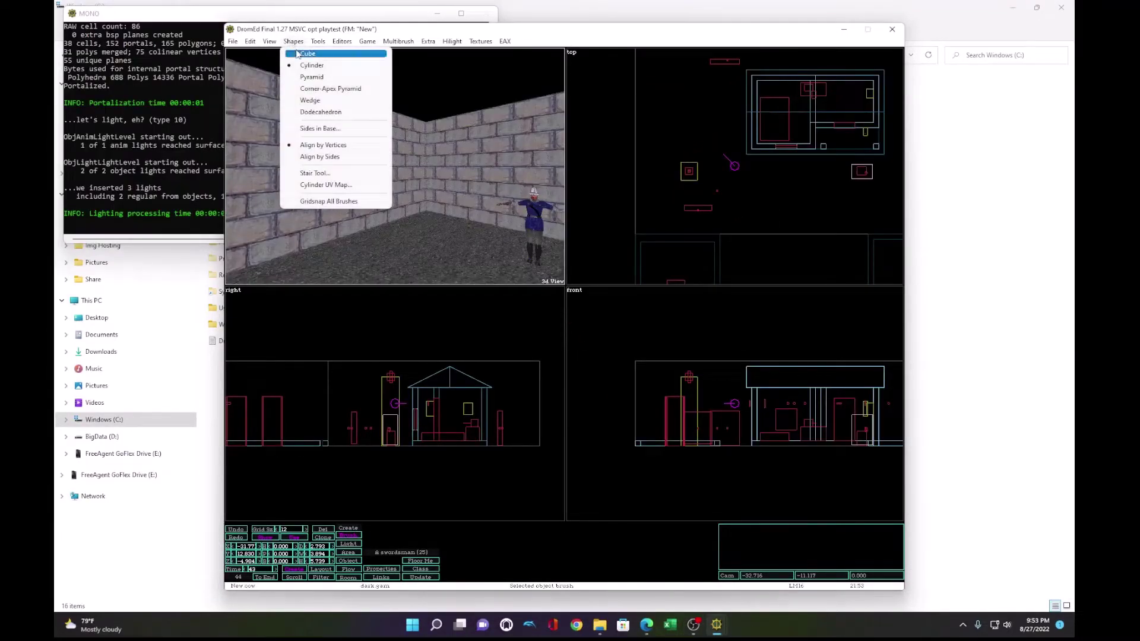
click(304, 65)
click(293, 41)
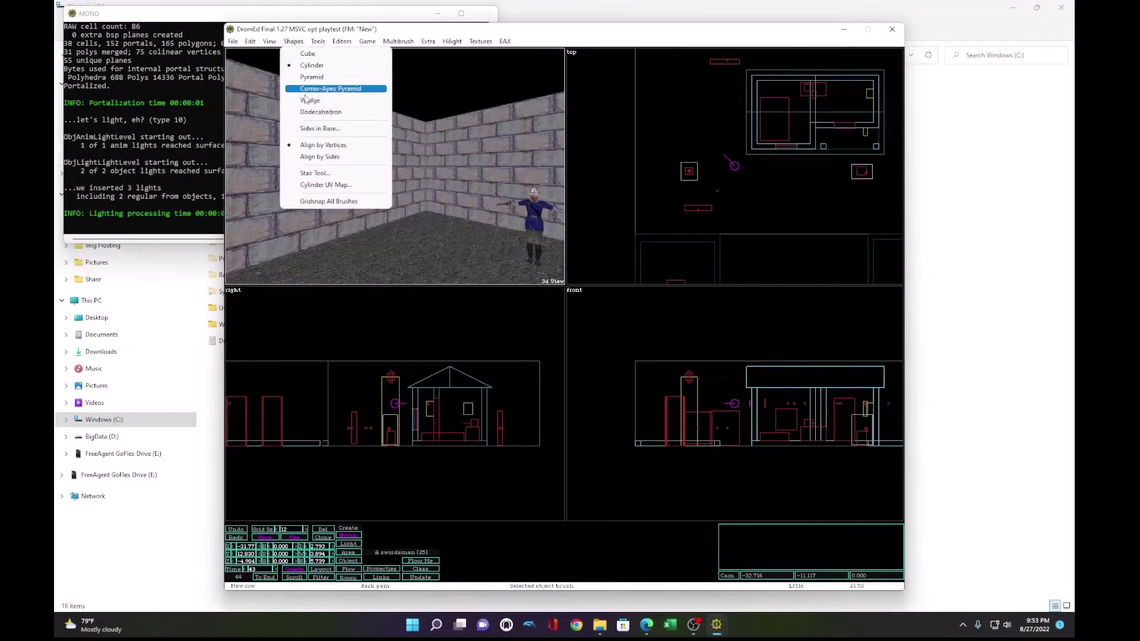
click(319, 129)
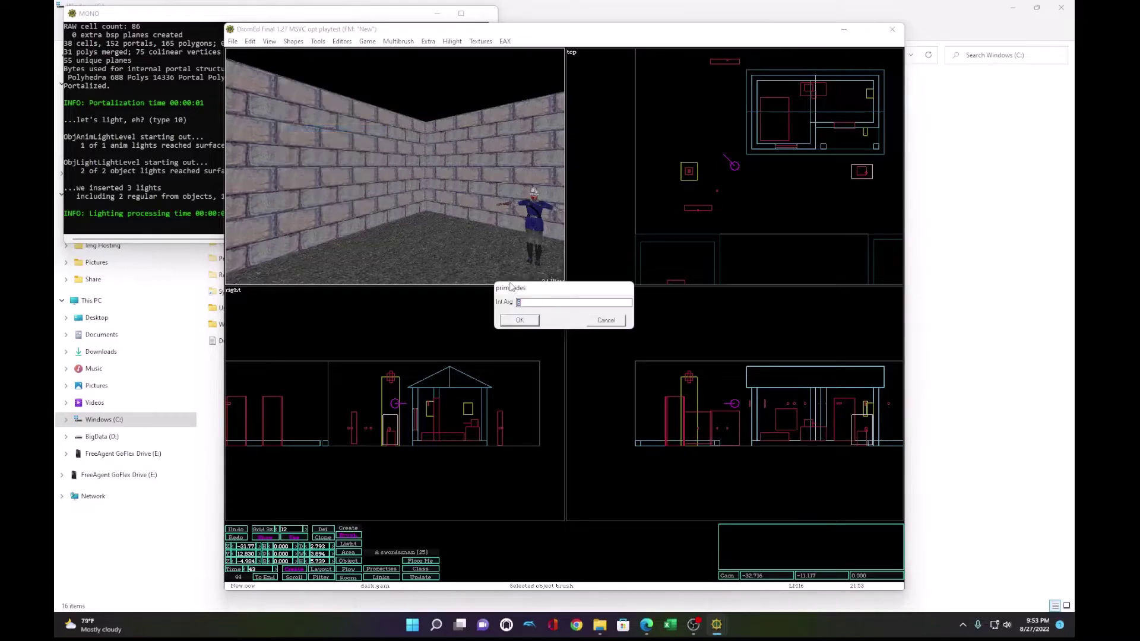
click(521, 318)
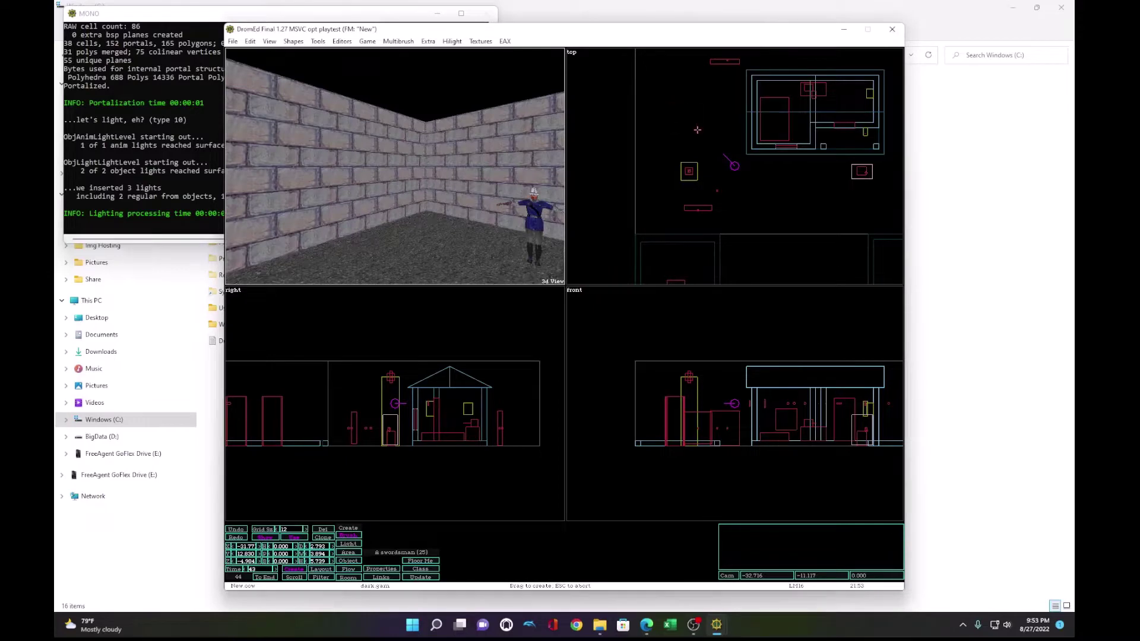
key(Insert)
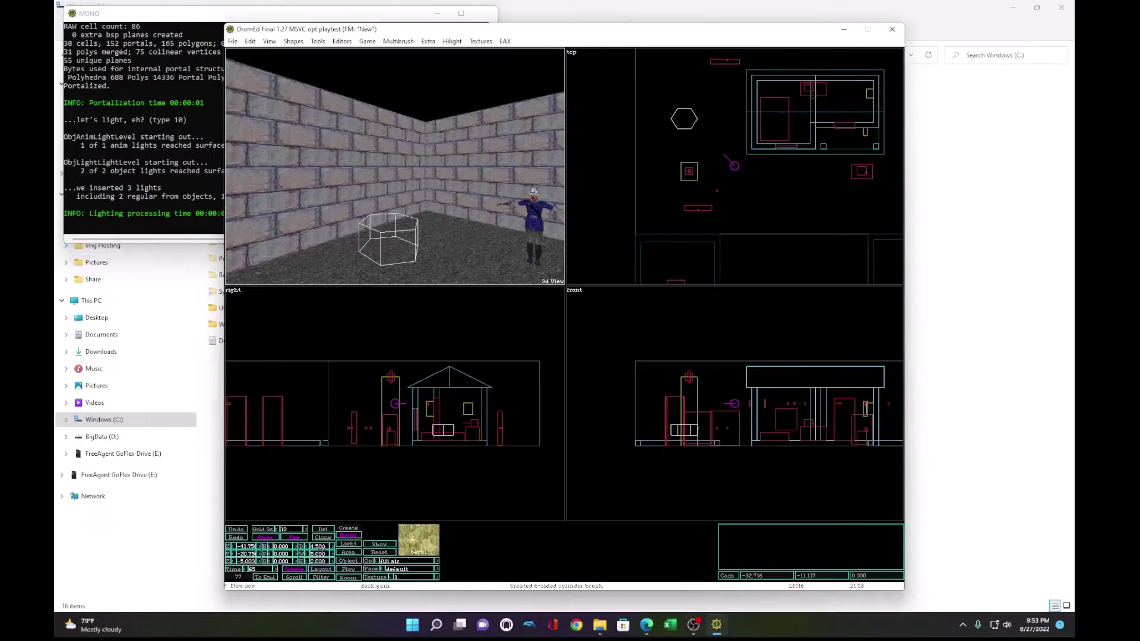
Step: Resize the hexagonal cylinder to 8 by 8 and 4 high, and set it on the courtyard floor
click(319, 546)
text(8)
key(Return)
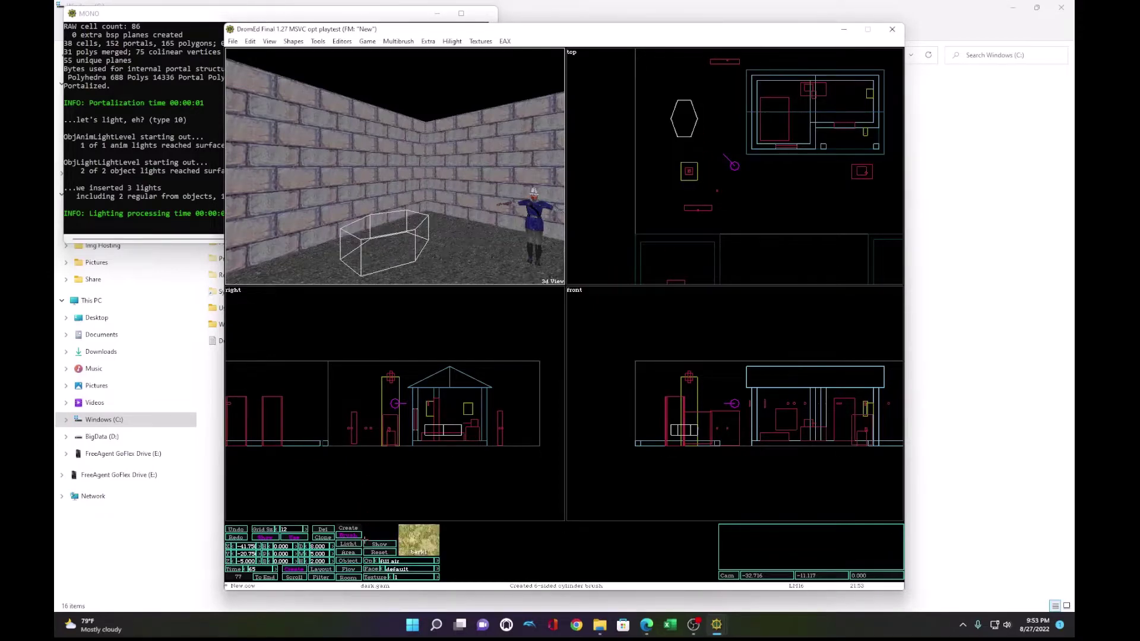
click(320, 554)
text(8)
key(Return)
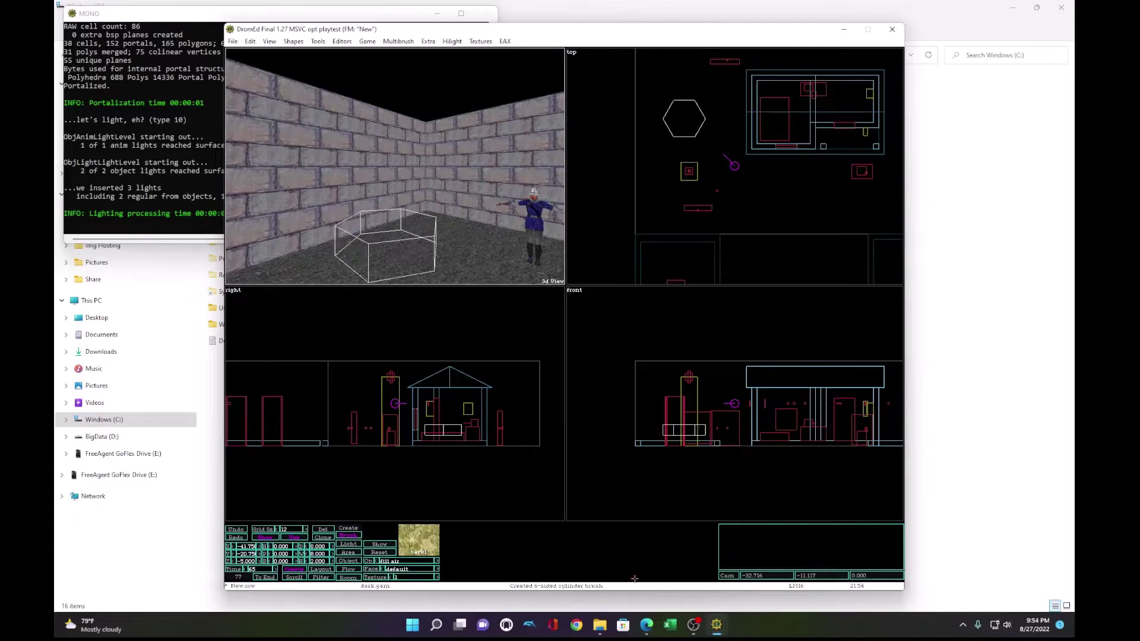
click(319, 561)
text(4)
key(Return)
drag(687, 422, 687, 427)
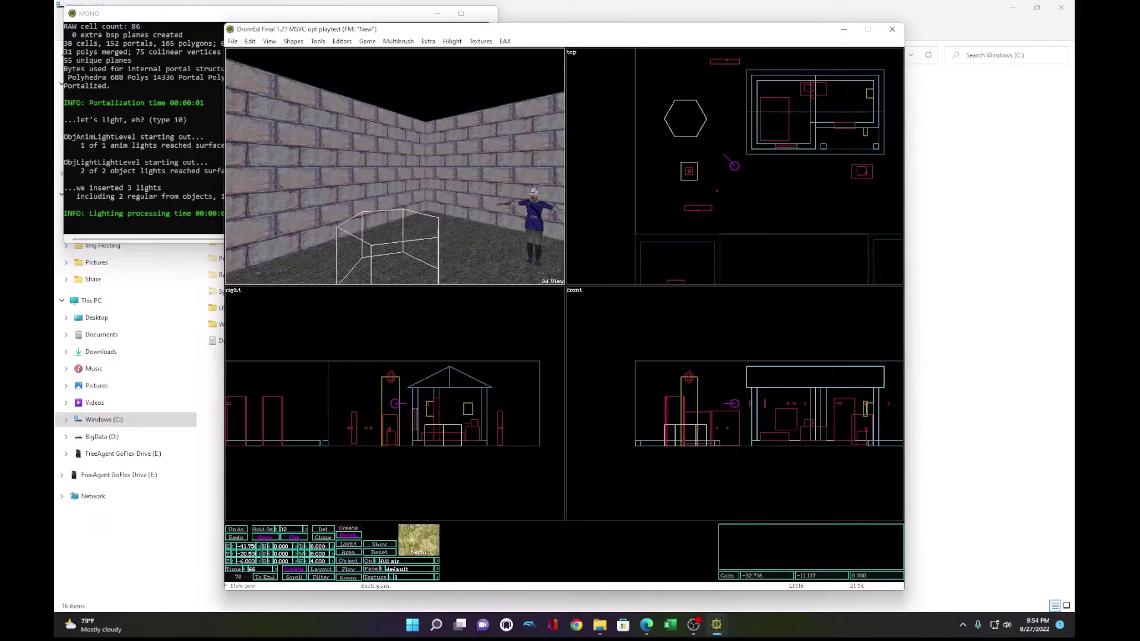
Step: Size a clone of the cylinder to 6 by 6 and 3.5 high, placed inside the outer one with flush tops
click(319, 546)
text(6)
key(Return)
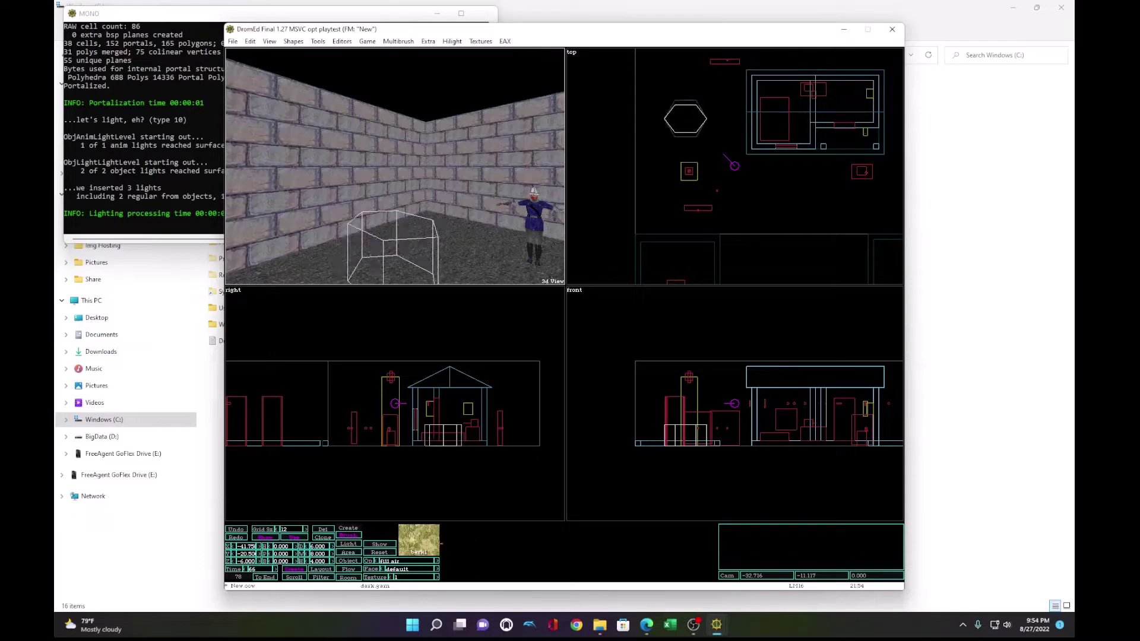
click(320, 554)
text(6)
key(Return)
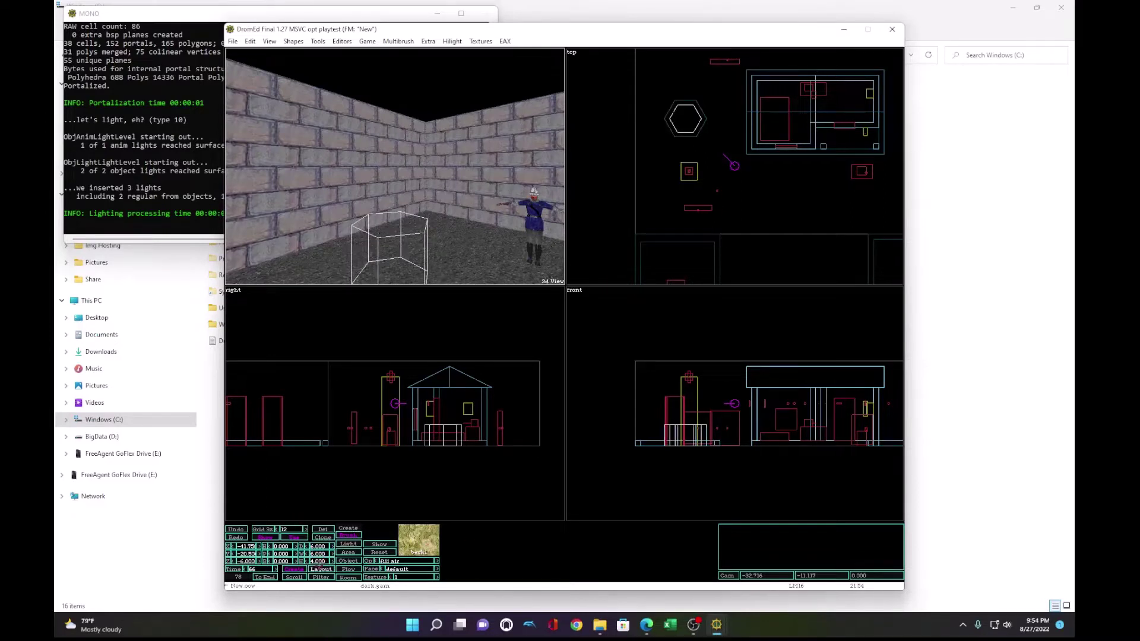
click(320, 561)
text(3.5)
key(Return)
shift+drag(687, 432, 687, 428)
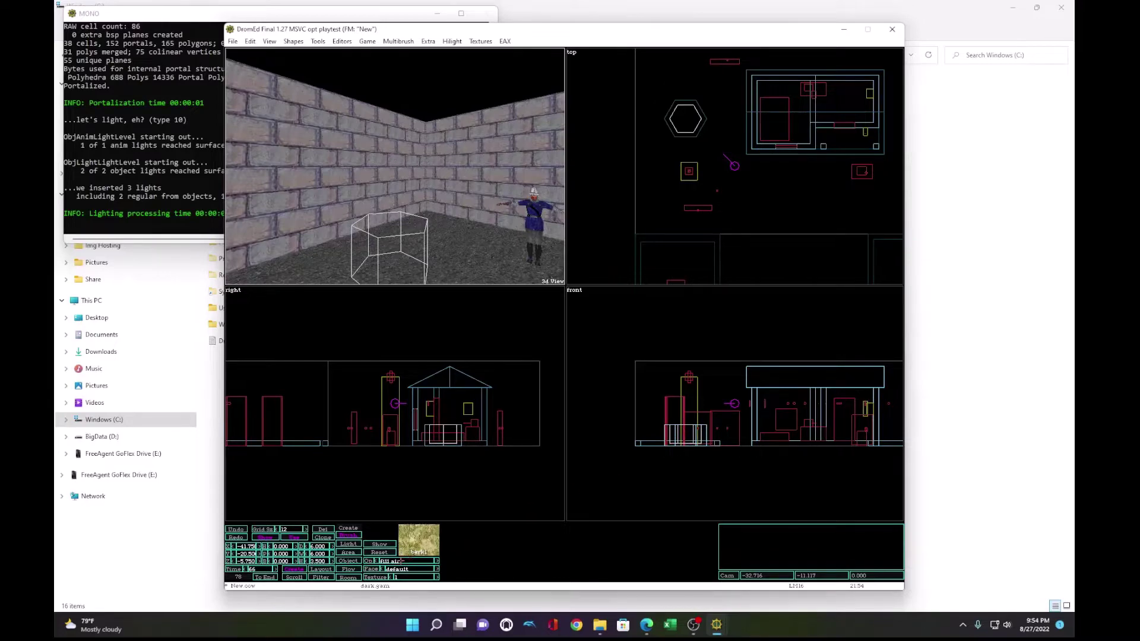
Step: Set the outer hexagonal cylinder's operation to fill solid and portalize the level
click(705, 427)
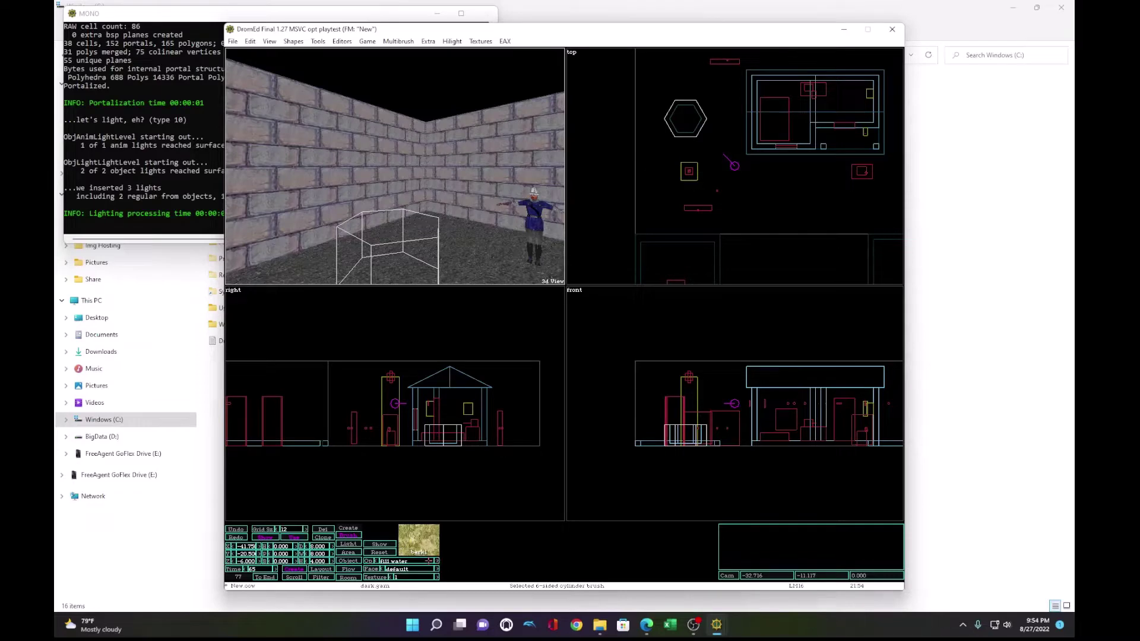
click(378, 560)
click(378, 560)
click(317, 41)
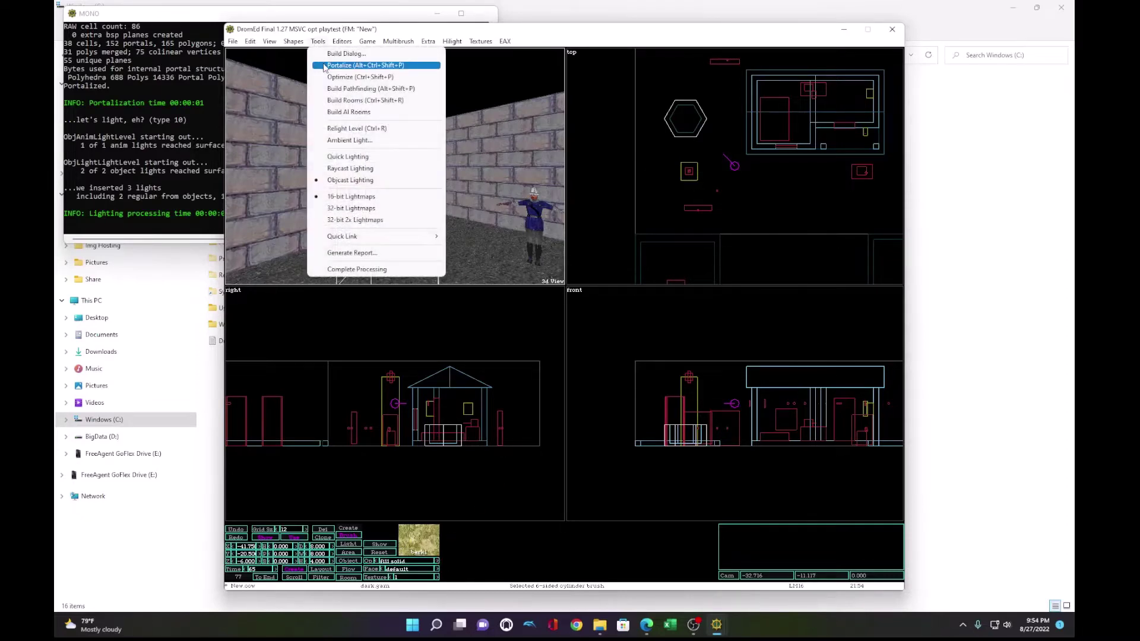
click(427, 103)
Step: Apply the gstnwal3 stone texture to both the outer and the inner hexagonal cylinder
key(v)
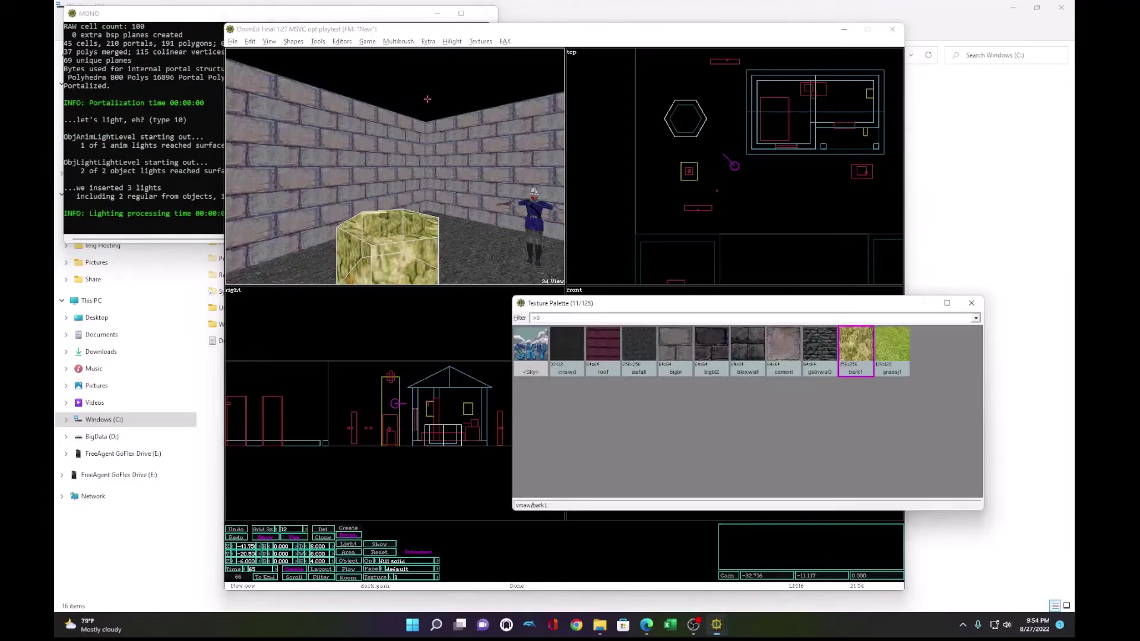
click(819, 350)
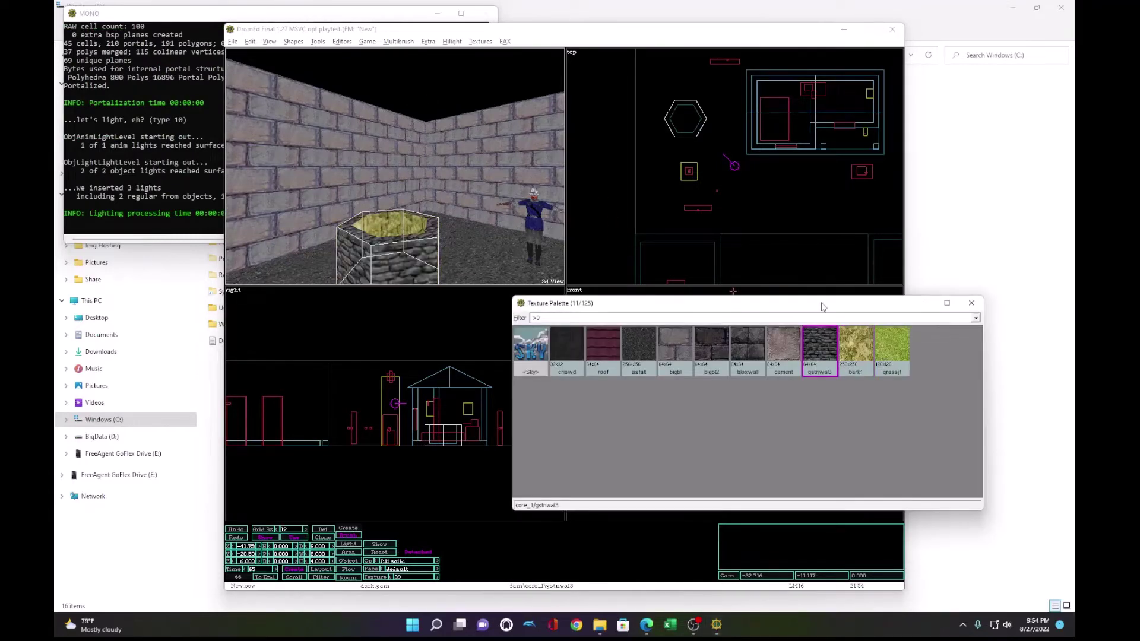
click(700, 105)
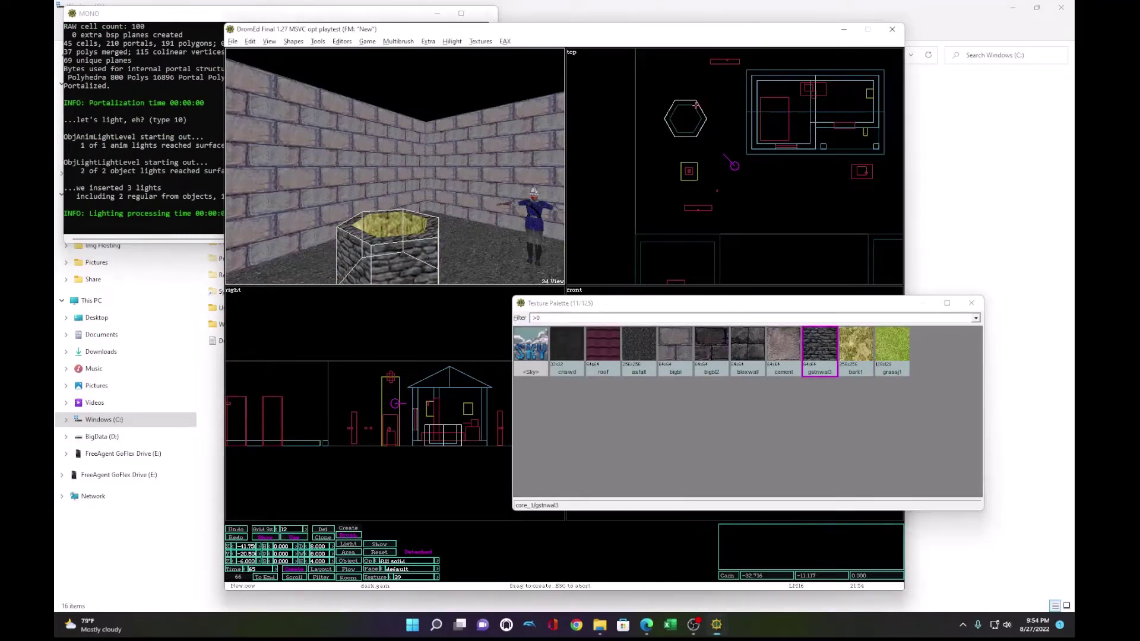
click(811, 344)
click(971, 303)
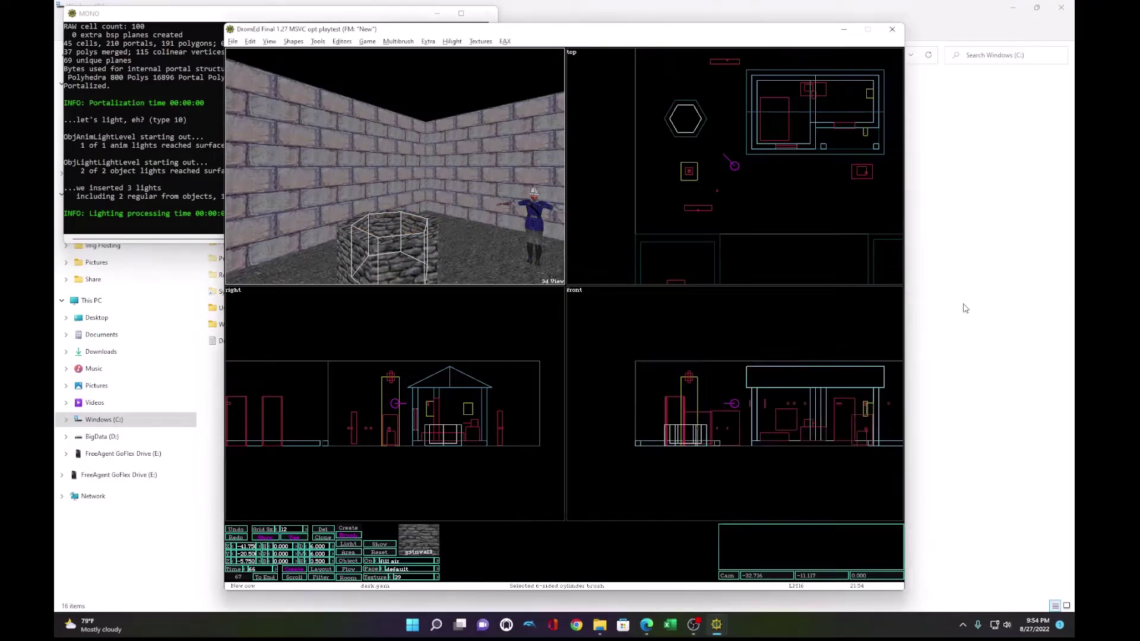
Step: Turn a clone of the inner cylinder into a fill water brush 3 high, lowered onto the basin floor
click(327, 537)
click(437, 560)
click(319, 560)
text(3)
key(Return)
scroll(678, 455, up, 2)
right_click(648, 473)
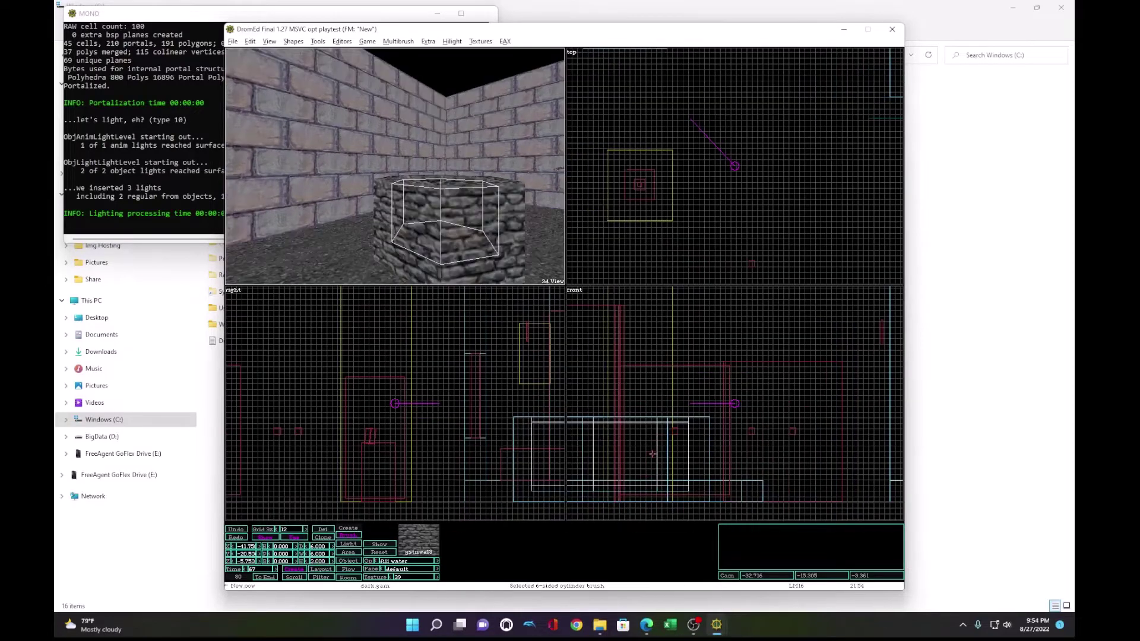
drag(653, 455, 652, 457)
Step: Portalize the level again to build the water inside the stone well
key(r)
key(r)
key(r)
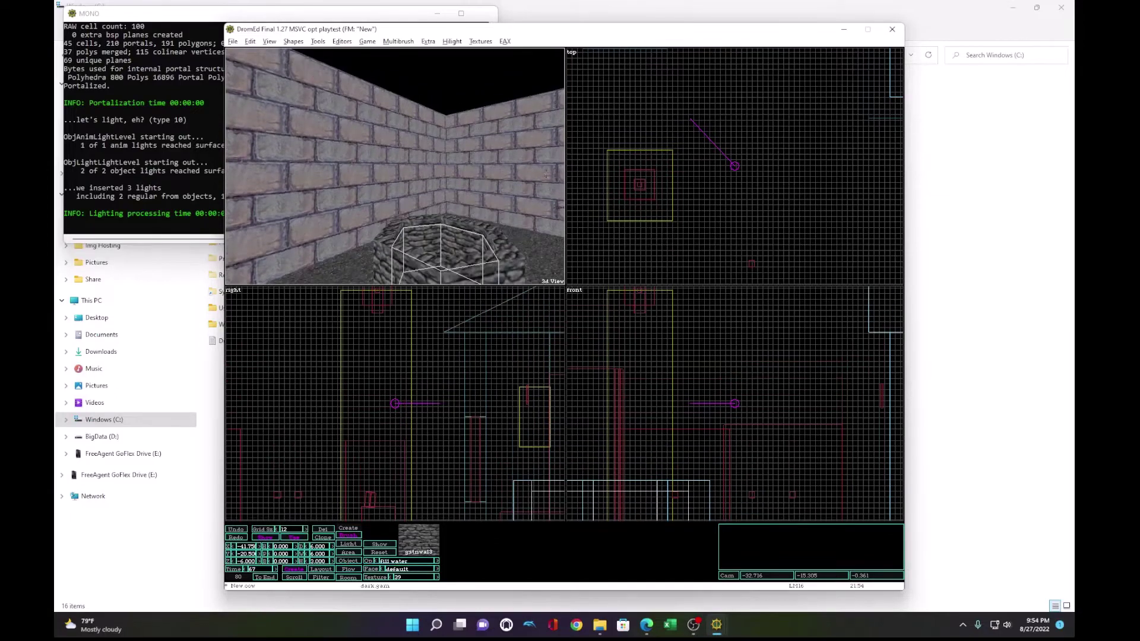
click(323, 42)
click(326, 56)
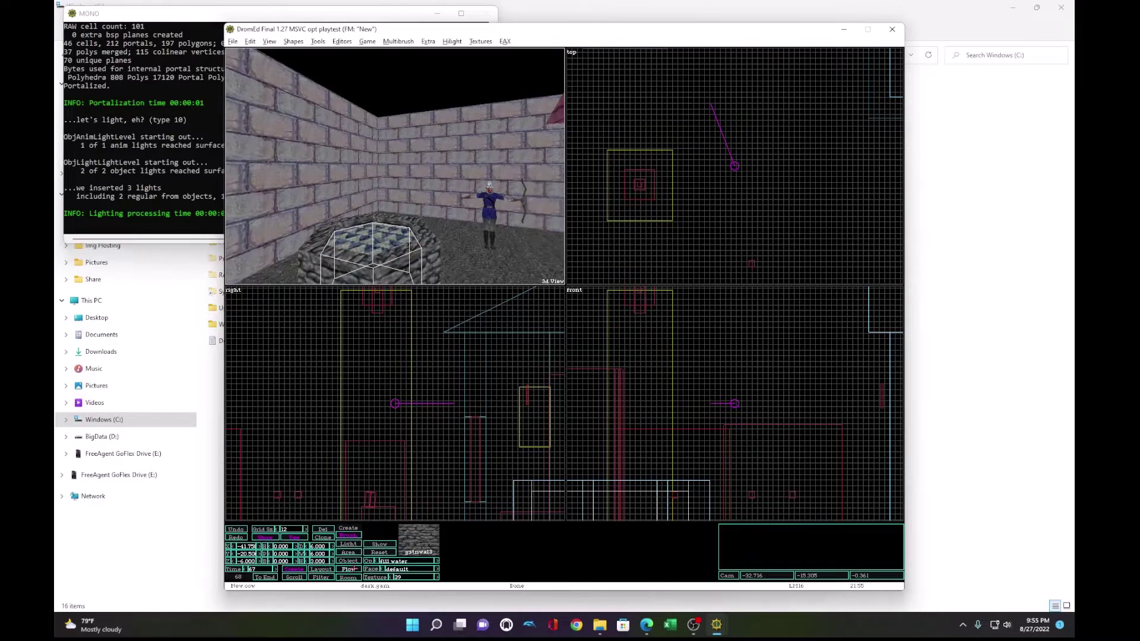
Step: Draw a flow brush about 6.4 by 7.5 around the hexagonal well in the top view
click(350, 569)
scroll(621, 158, down, 2)
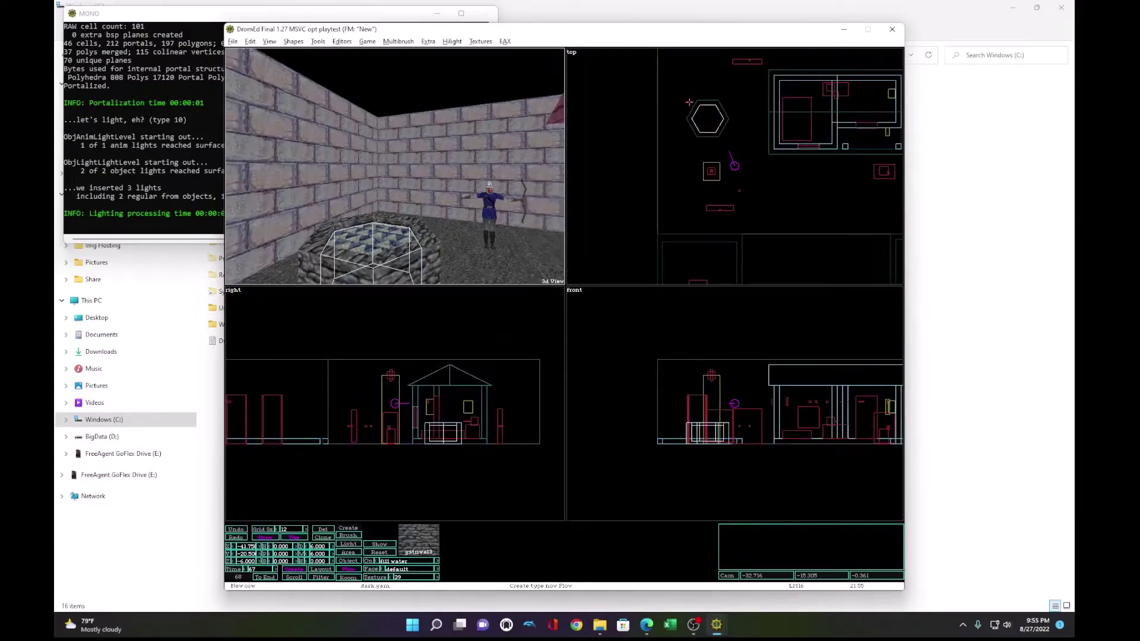
drag(689, 102, 729, 137)
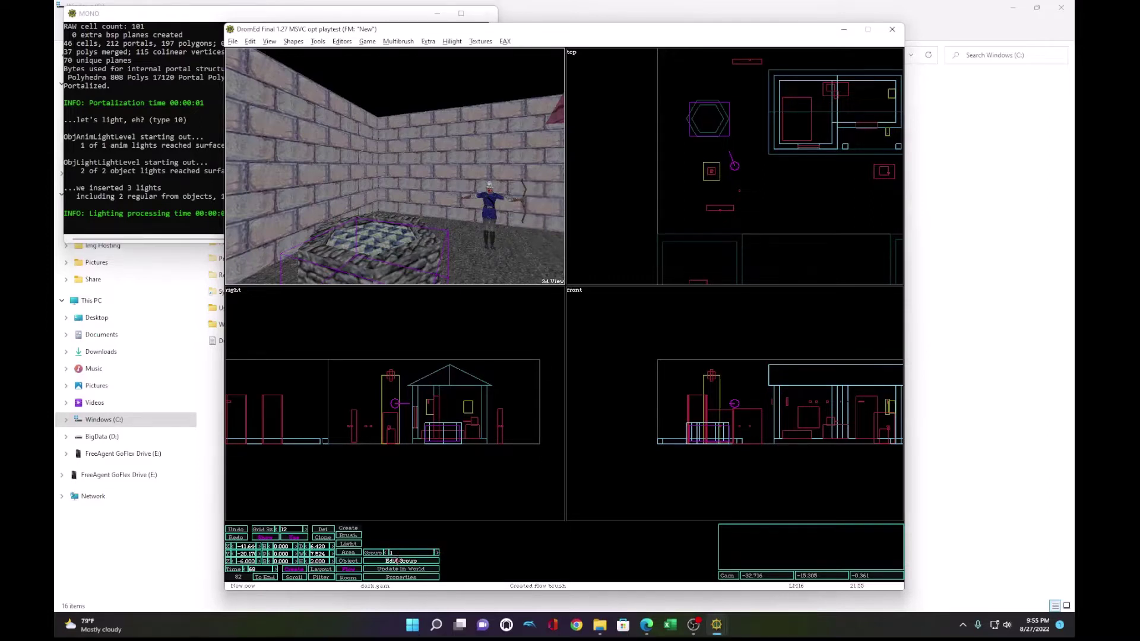
Step: Set the texture name of flow group 1 to "b"
click(401, 561)
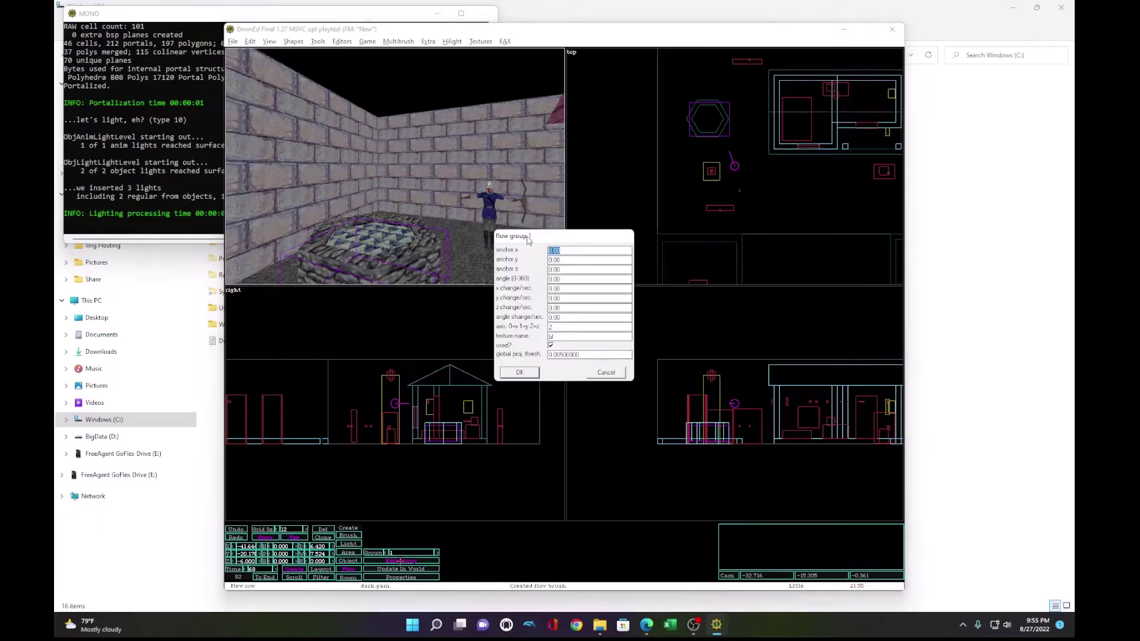
double_click(553, 336)
text(b)
click(519, 373)
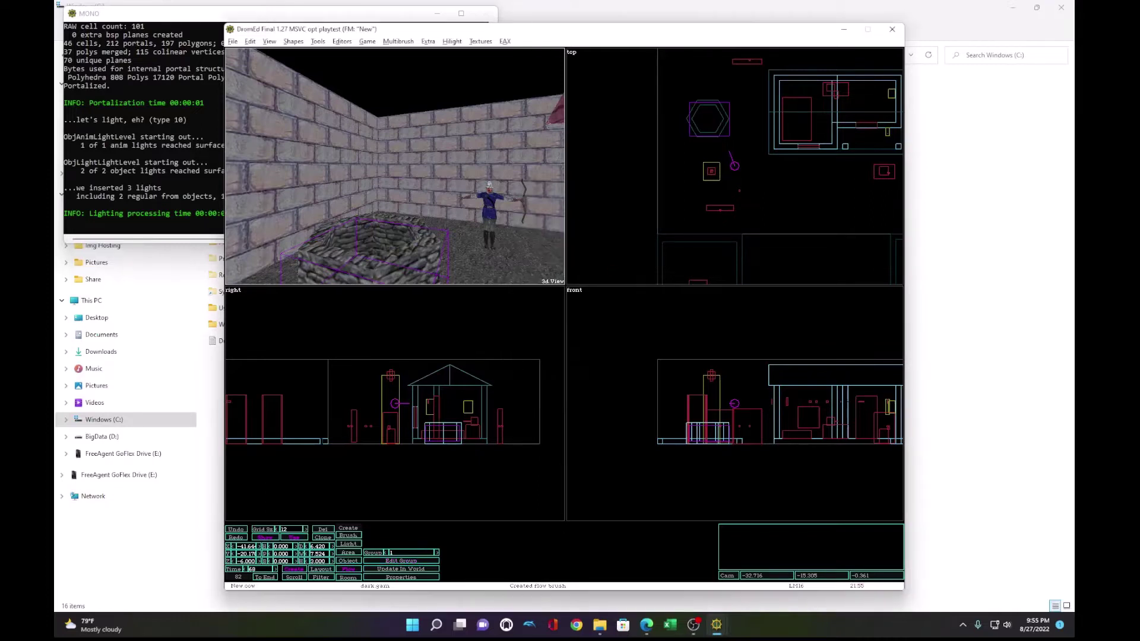
click(317, 42)
click(317, 42)
click(293, 43)
mouse_move(367, 43)
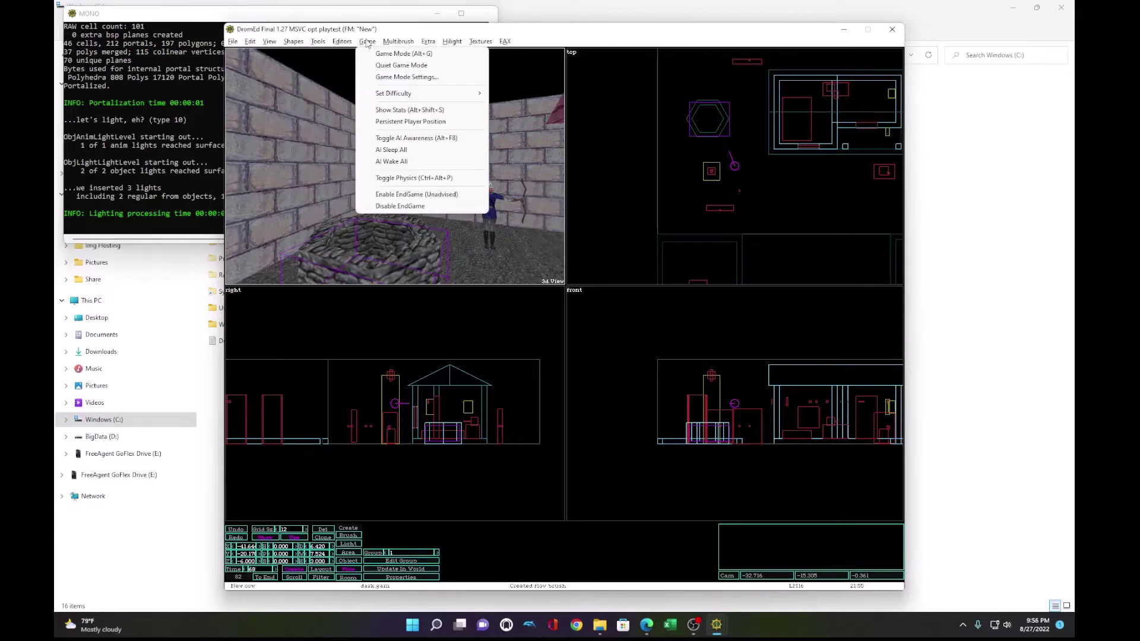
Step: Show the level lit in the 3D view and playtest it, moving up to the stone well to inspect its water
click(391, 152)
click(302, 42)
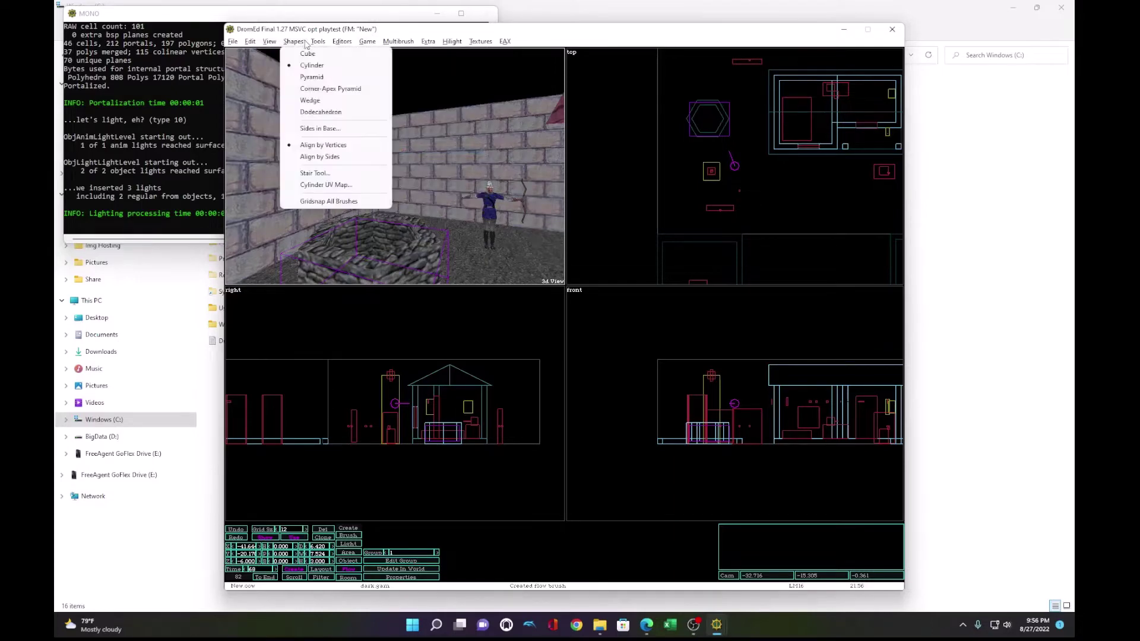
click(282, 53)
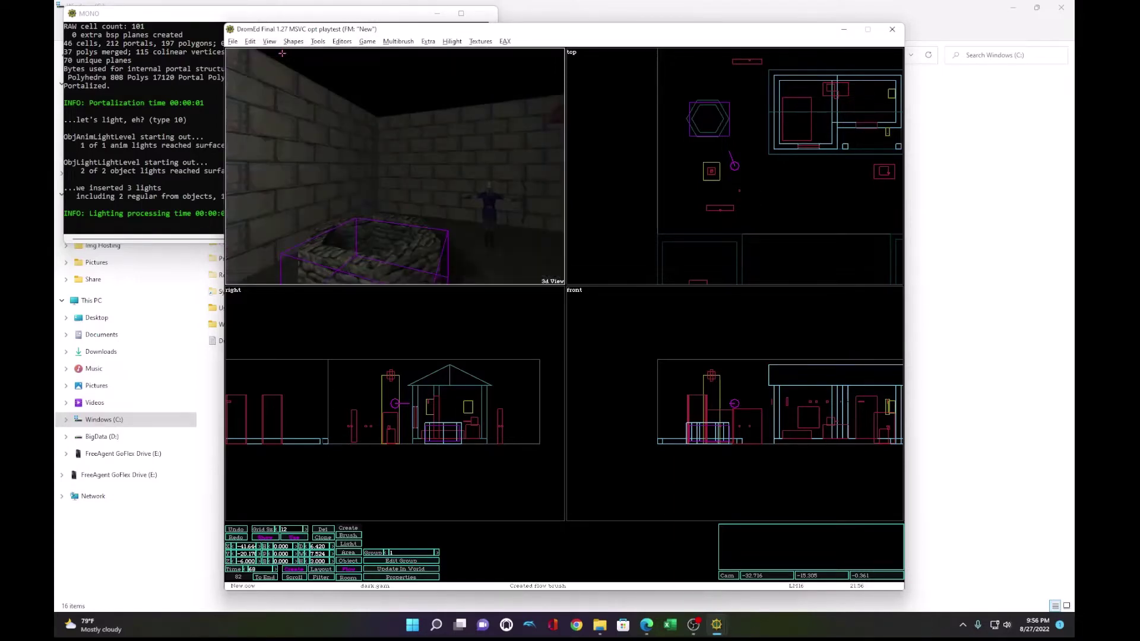
key(alt+g)
key(w)
key(w)
key(space)
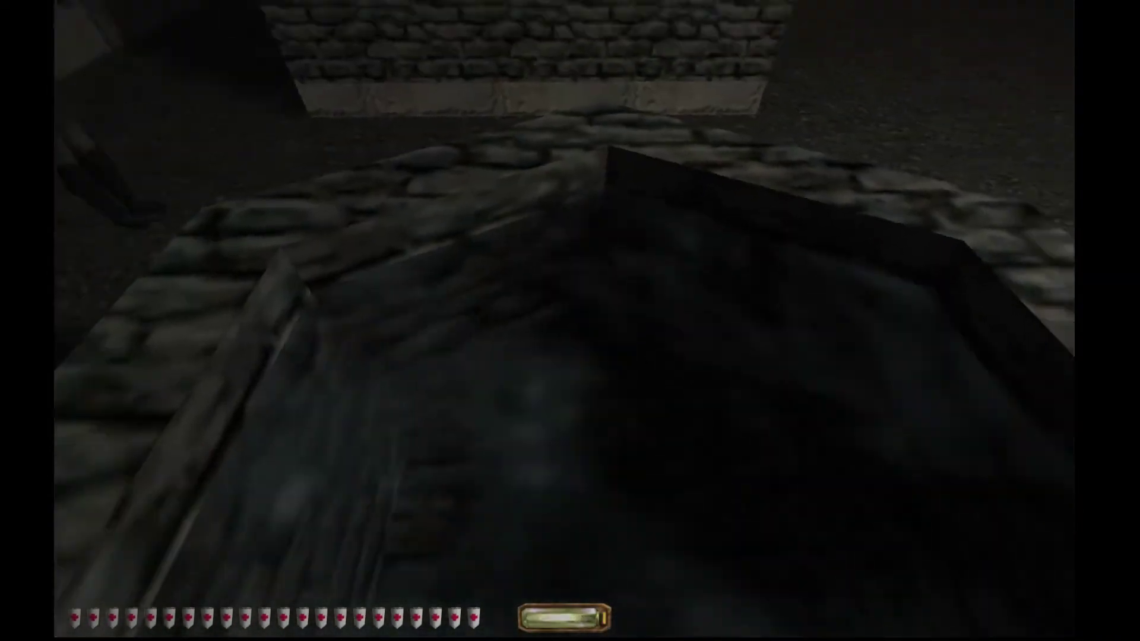
key(alt+e)
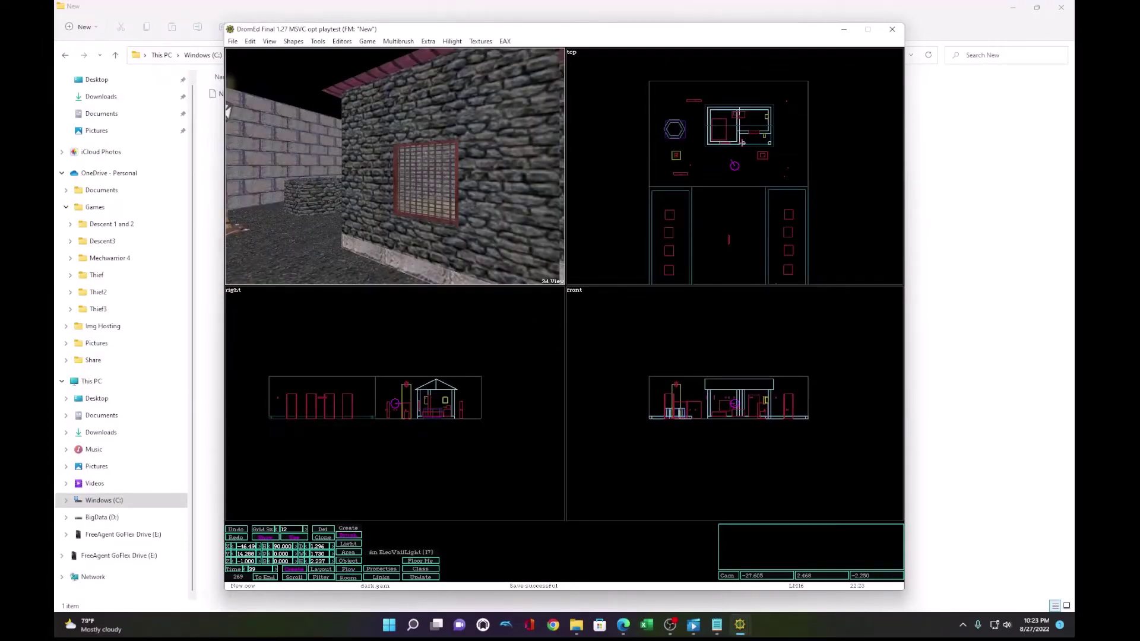
Step: Create a handwritledger object from the Household Book archetypes above the table inside the house
key(d)
key(d)
key(d)
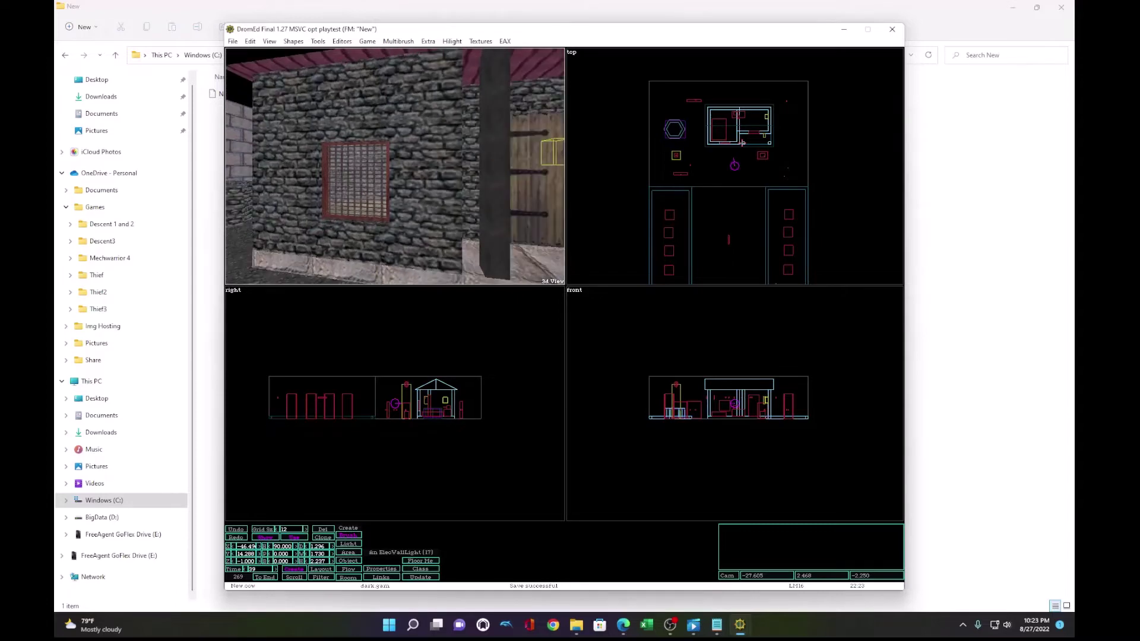
key(w)
key(w)
key(w)
key(Up)
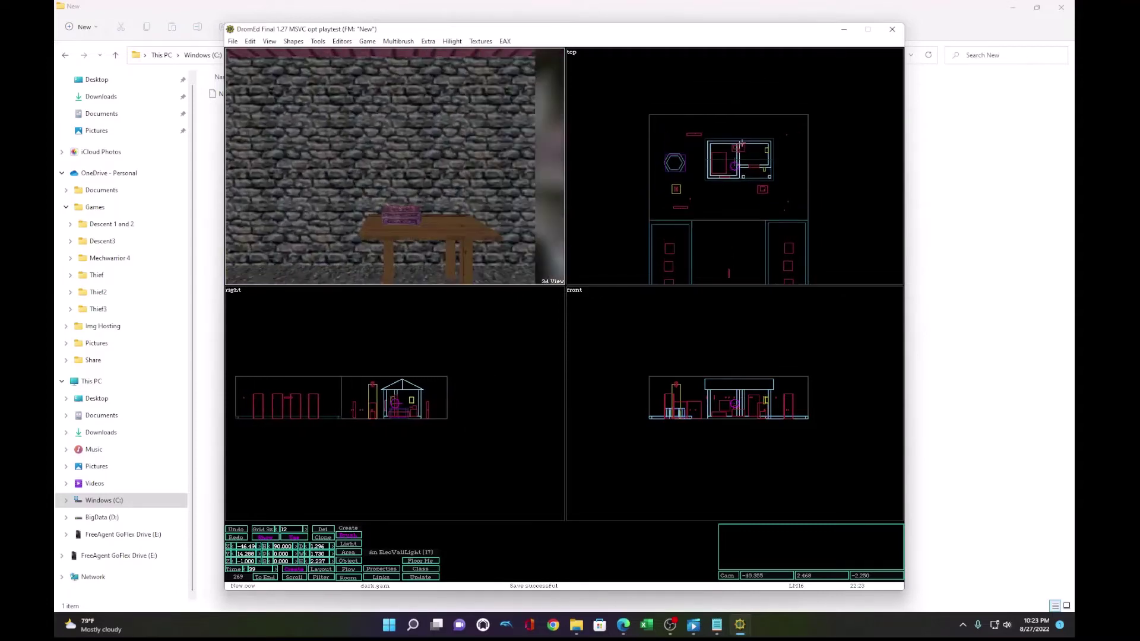
click(351, 43)
click(366, 53)
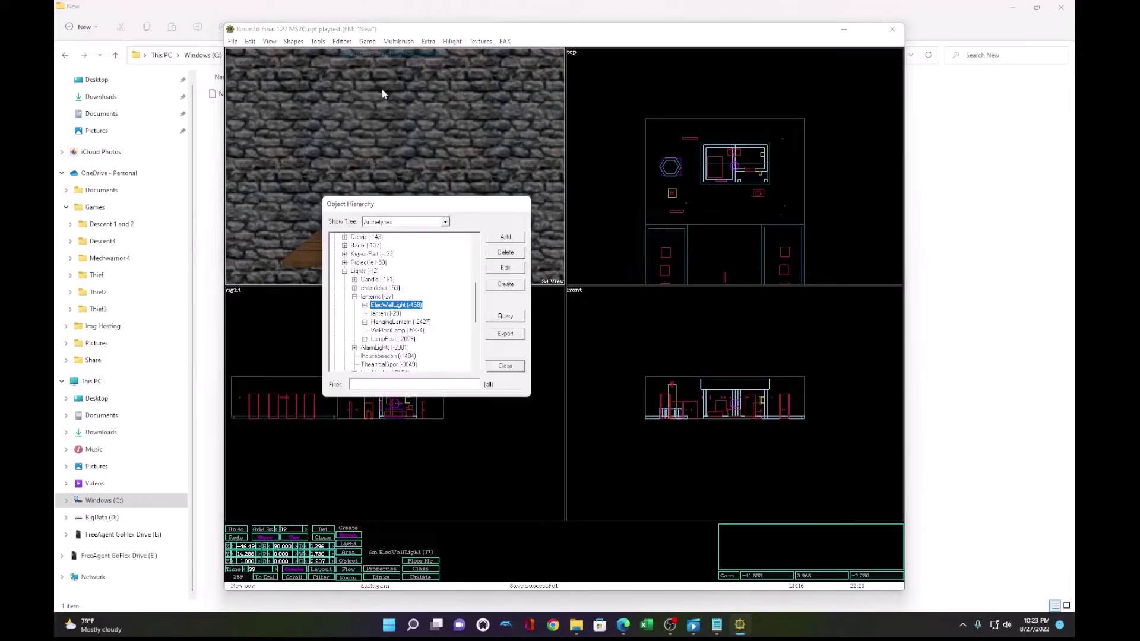
click(345, 271)
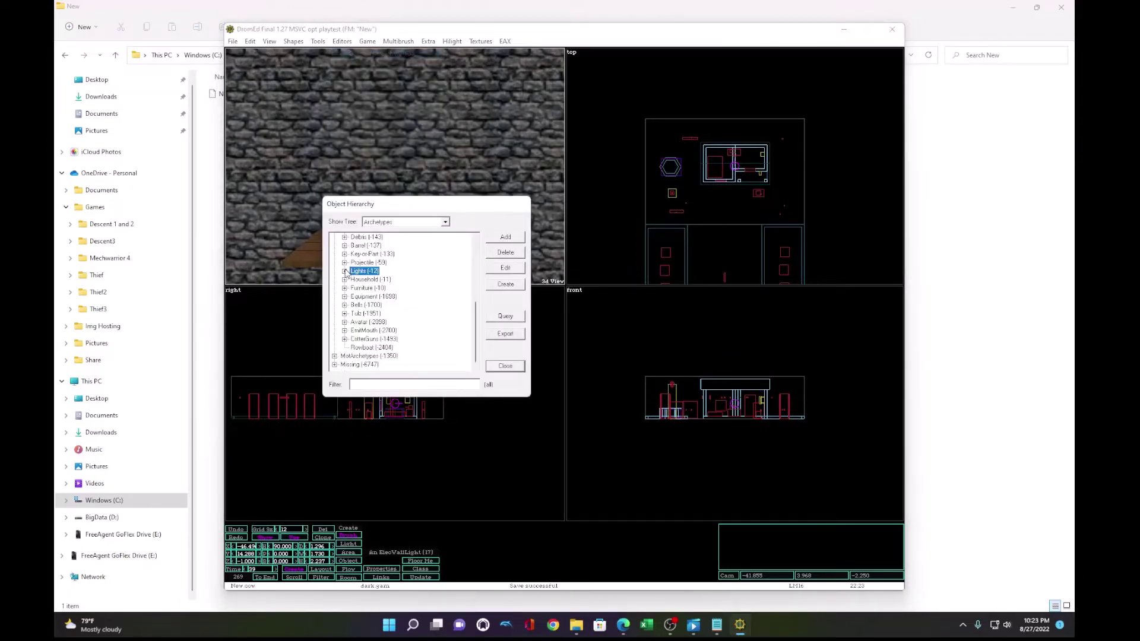
click(345, 280)
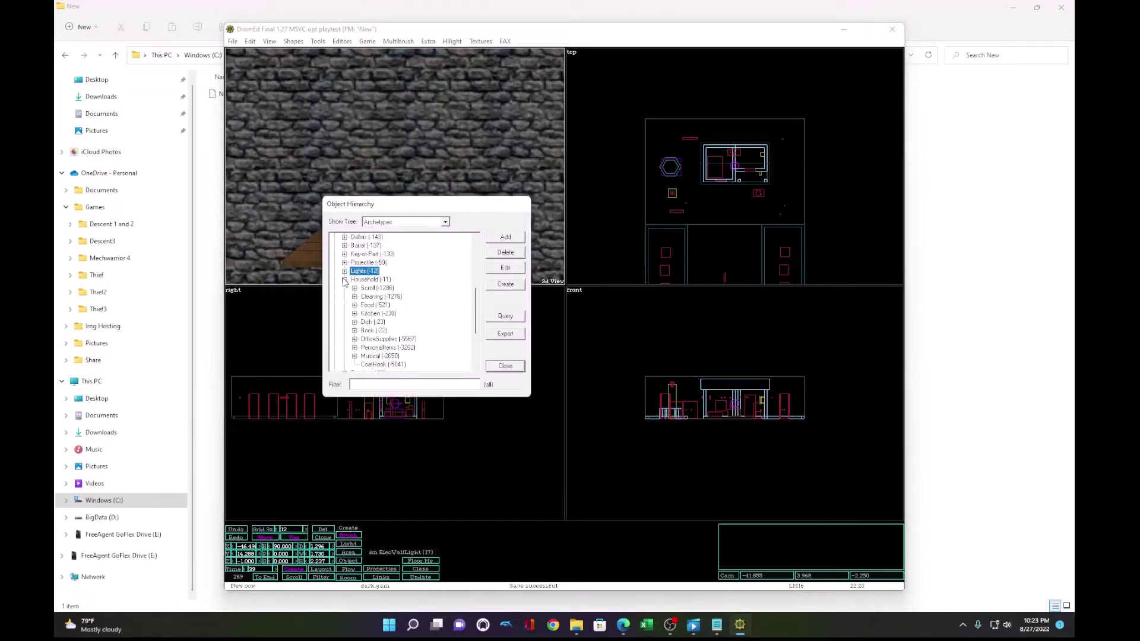
click(354, 330)
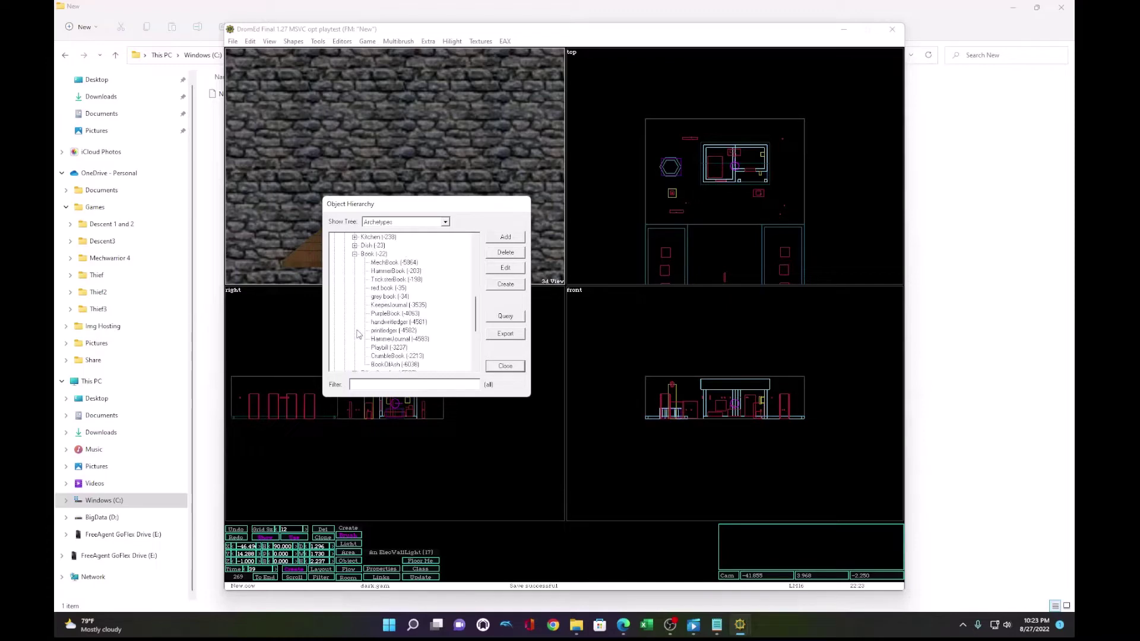
click(398, 322)
click(505, 284)
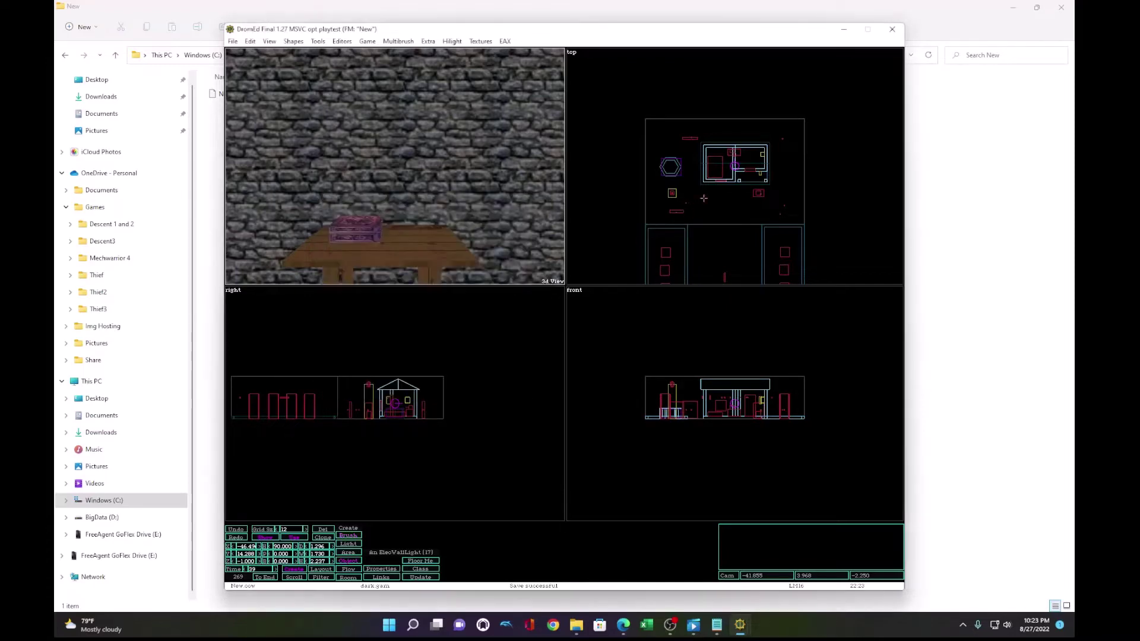
drag(743, 107, 756, 118)
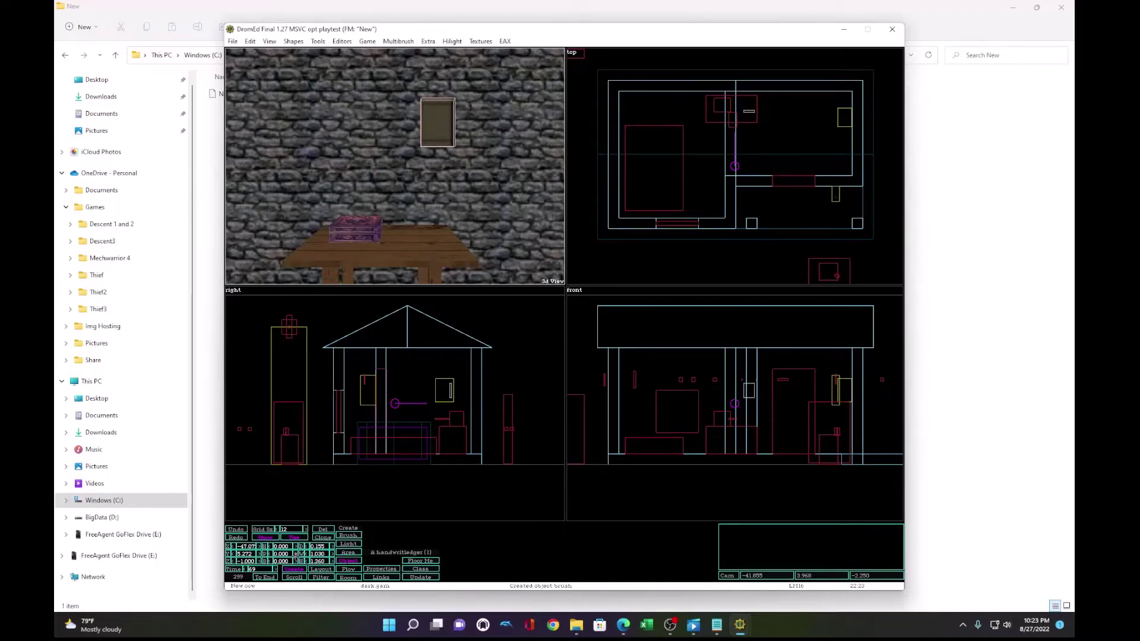
Step: Rotate the ledger to pitch 90 and heading 180, and lower it onto the tabletop beside the existing object
click(282, 555)
text(90)
key(Return)
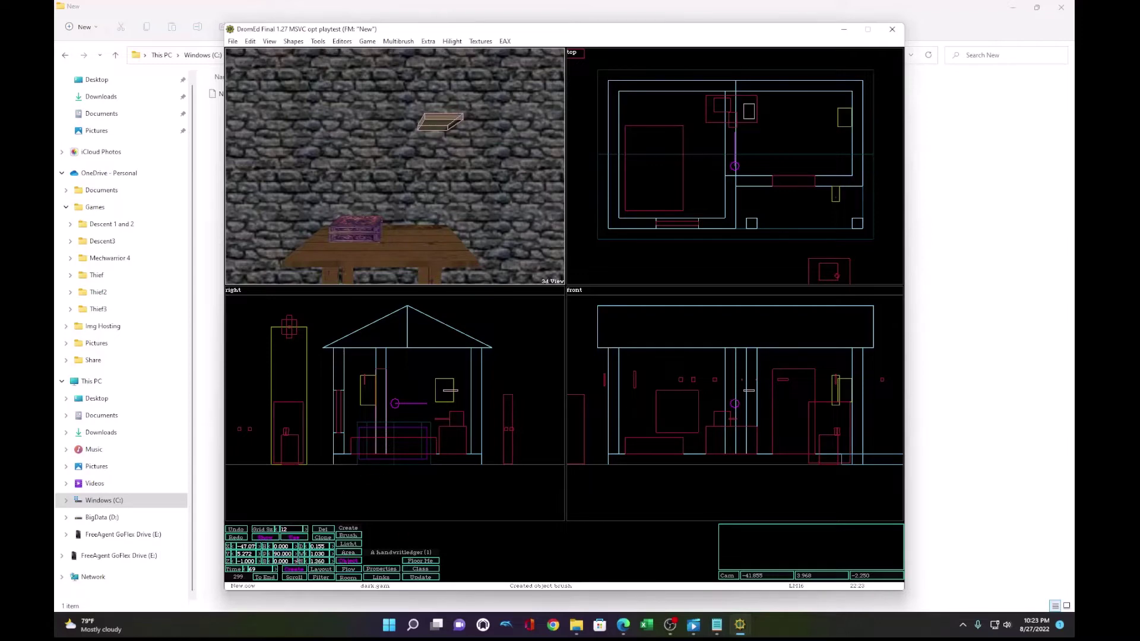
click(290, 562)
text(180)
key(Return)
drag(749, 391, 745, 426)
Step: Add a Book Text property with the value "bennynote" to the ledger on the table
drag(487, 246, 474, 215)
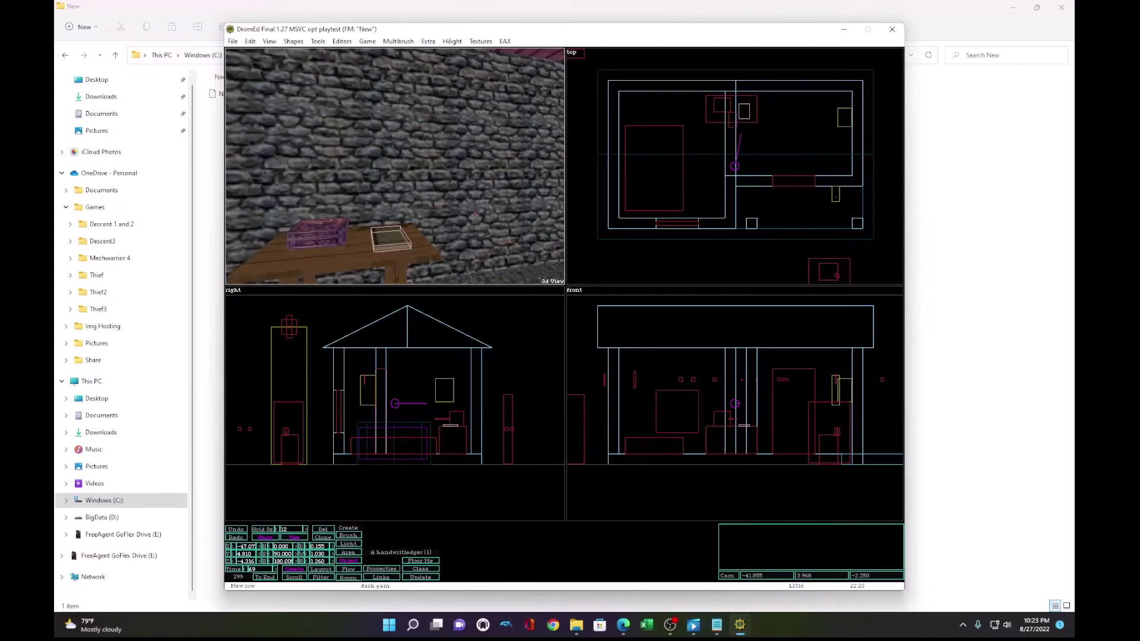
key(w)
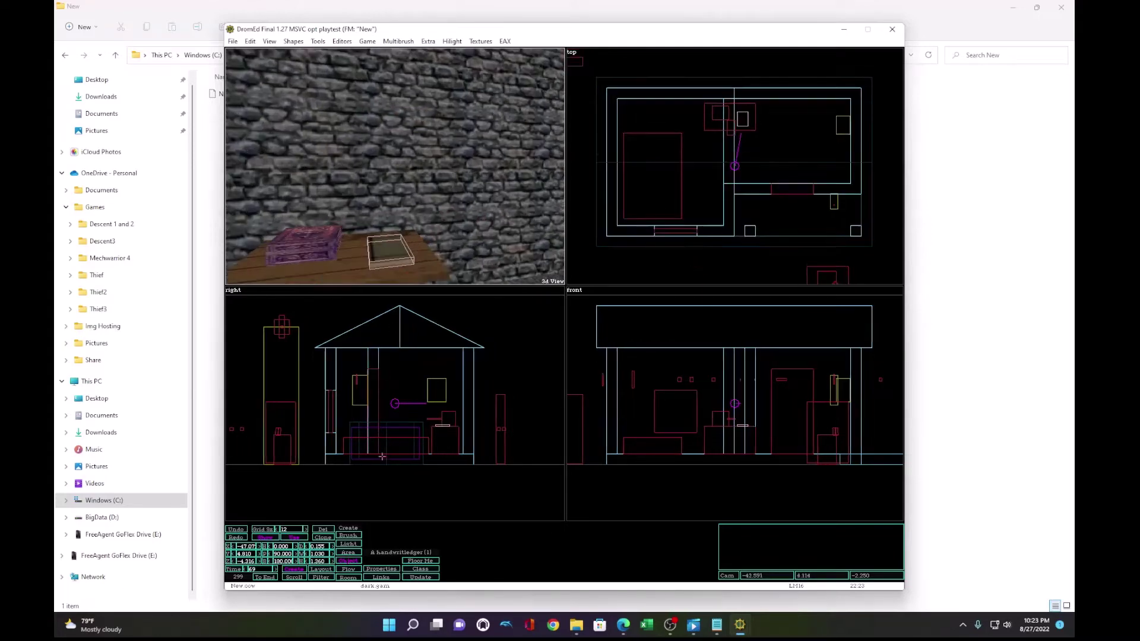
click(380, 569)
click(681, 205)
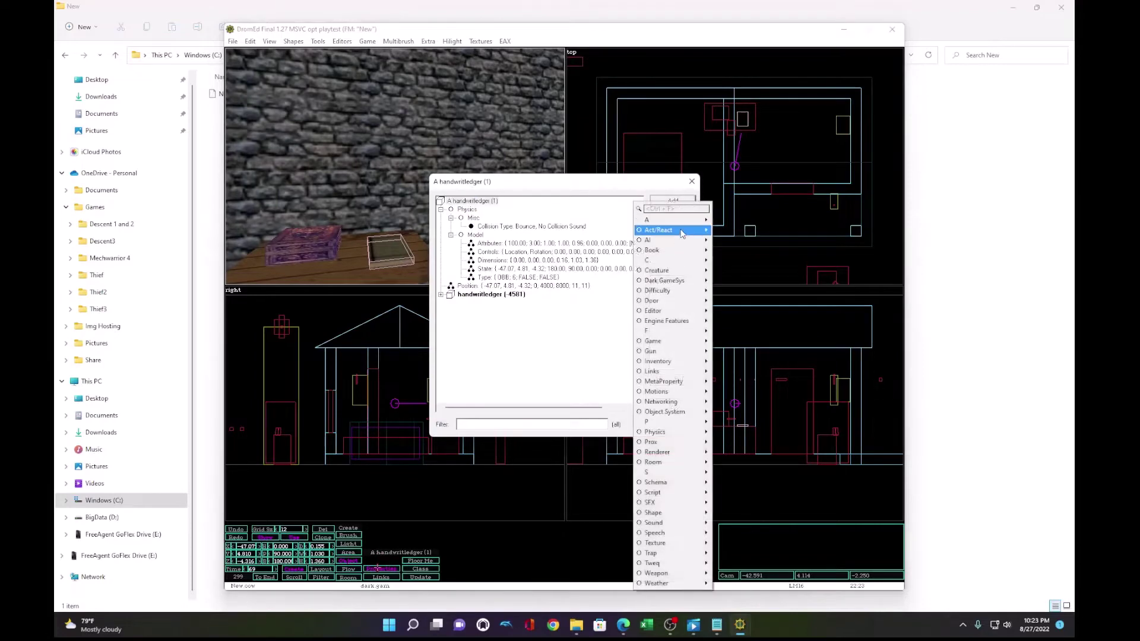
mouse_move(683, 252)
click(739, 261)
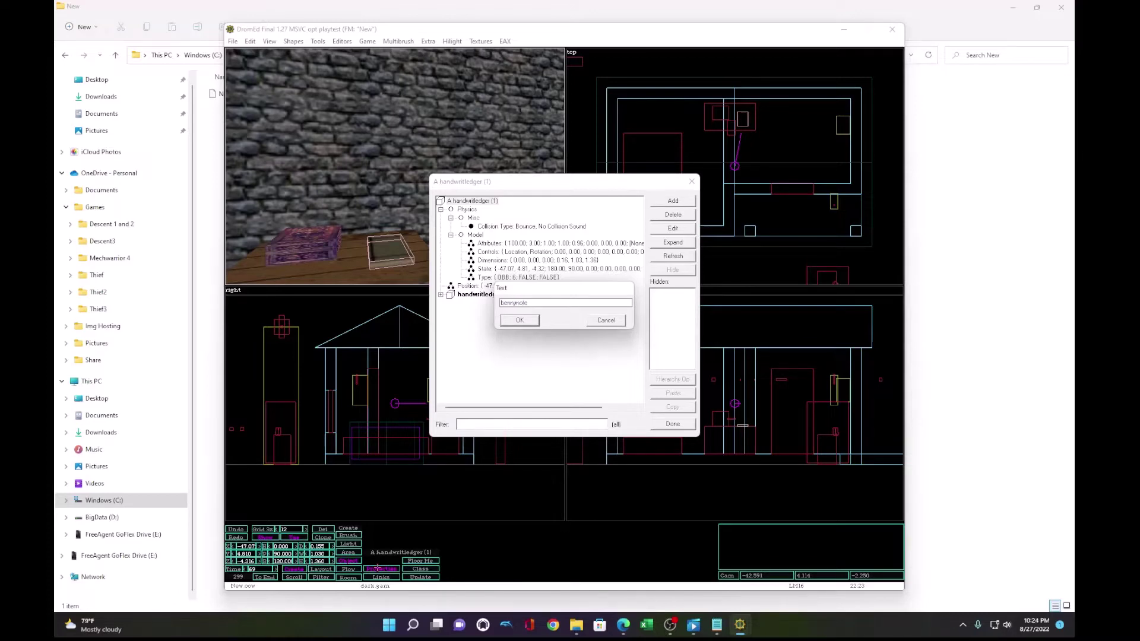
click(520, 320)
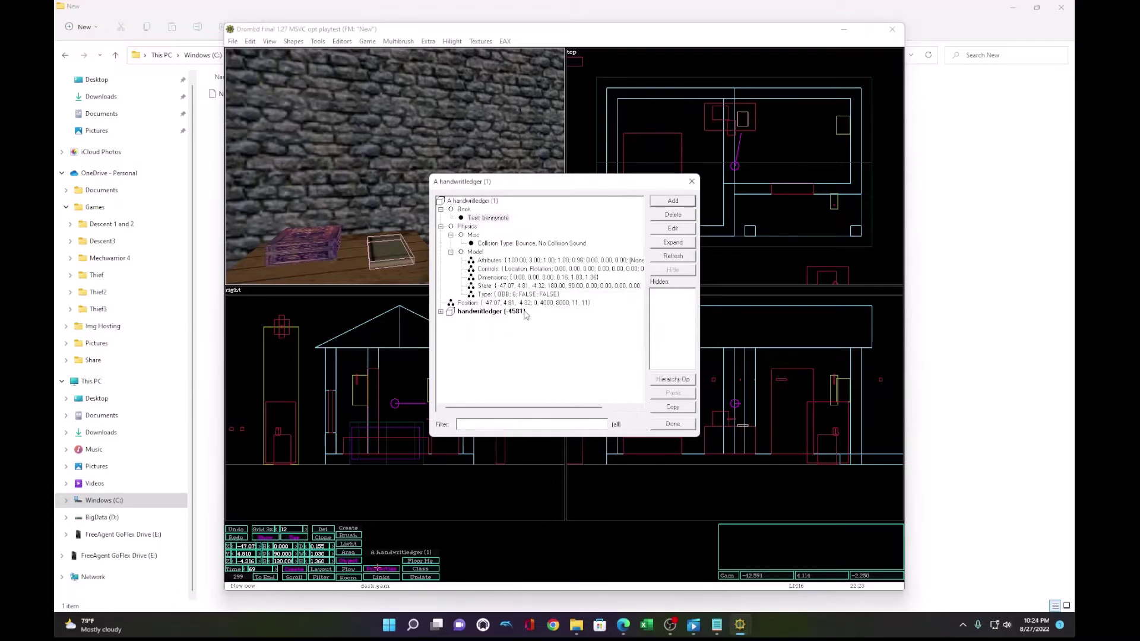
click(673, 424)
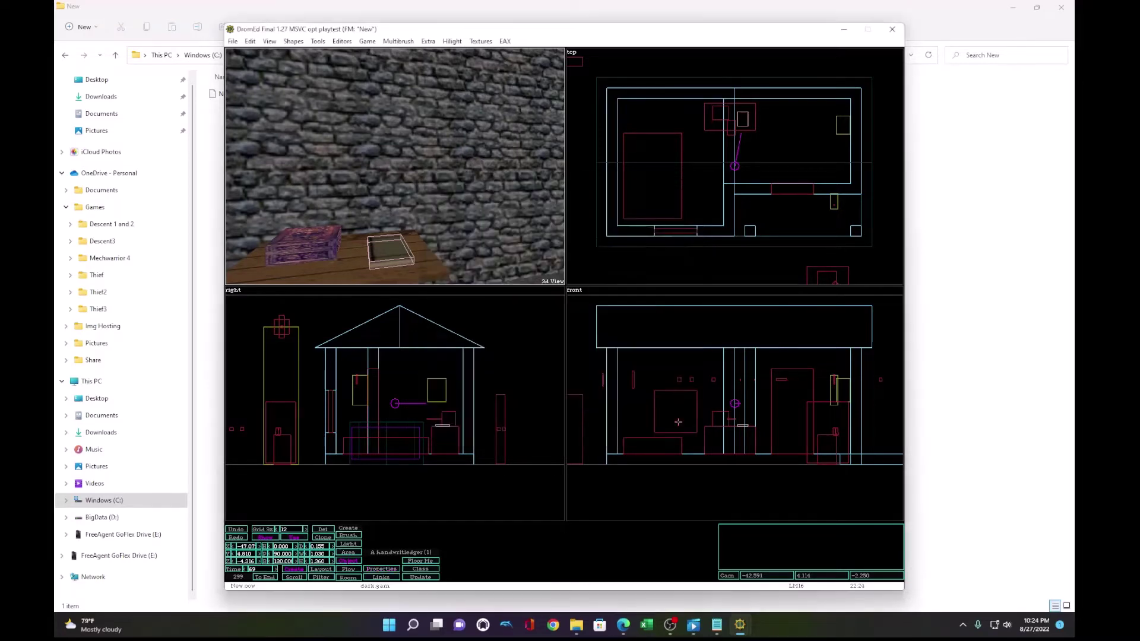
Step: Save the level as a cow file, overwriting New.cow
click(233, 41)
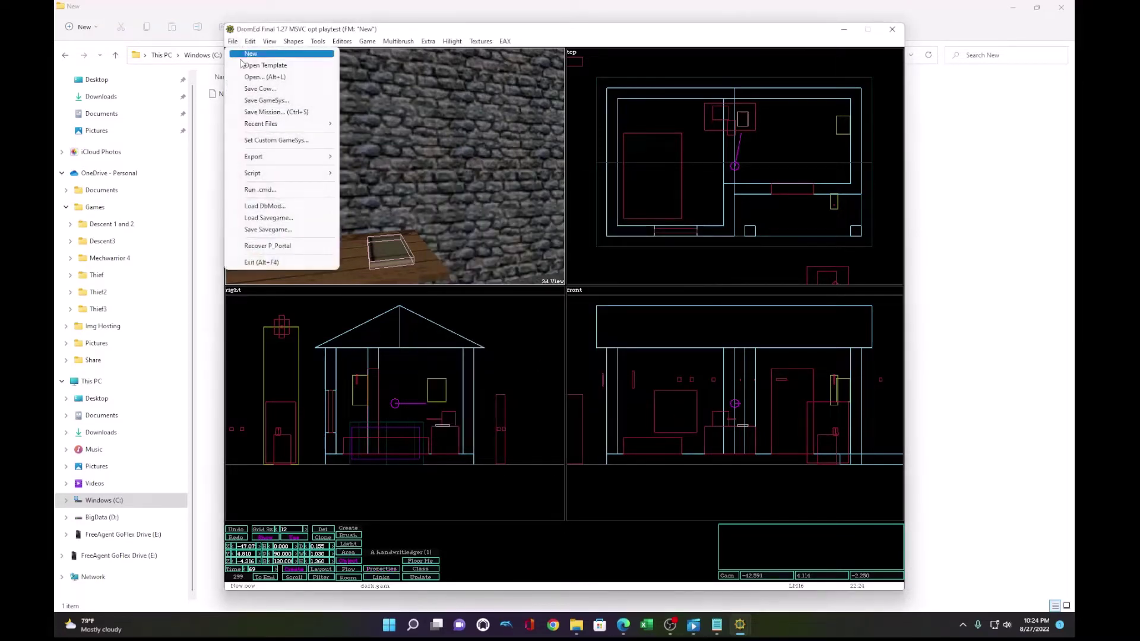
click(253, 89)
double_click(340, 132)
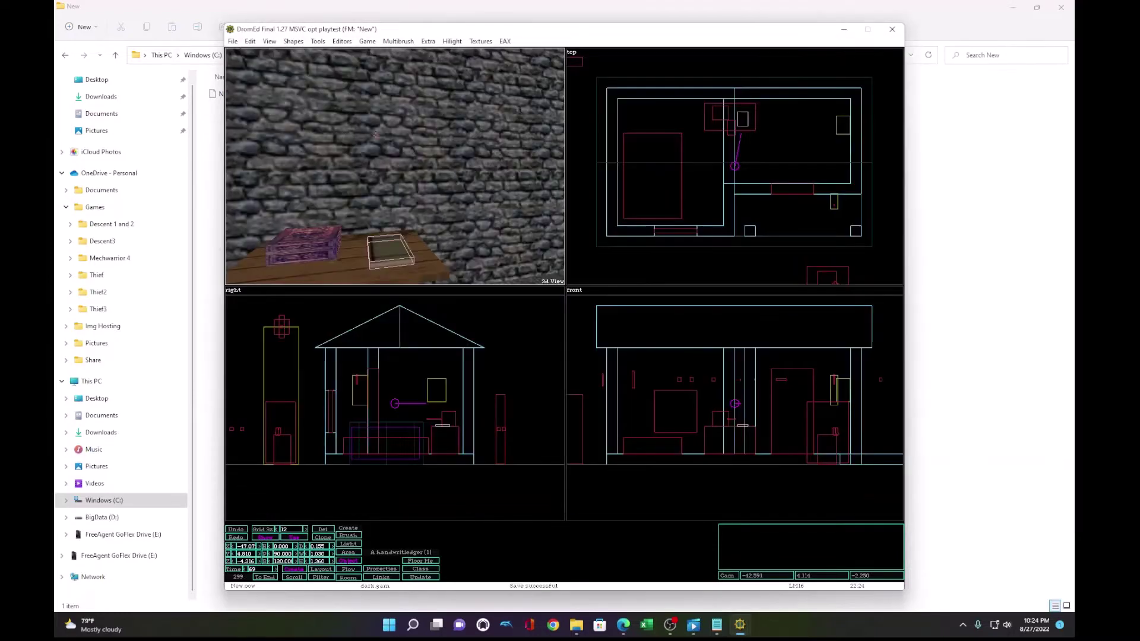
Step: Switch to File Explorer and create a folder named "books" in the FMs\New folder
click(945, 228)
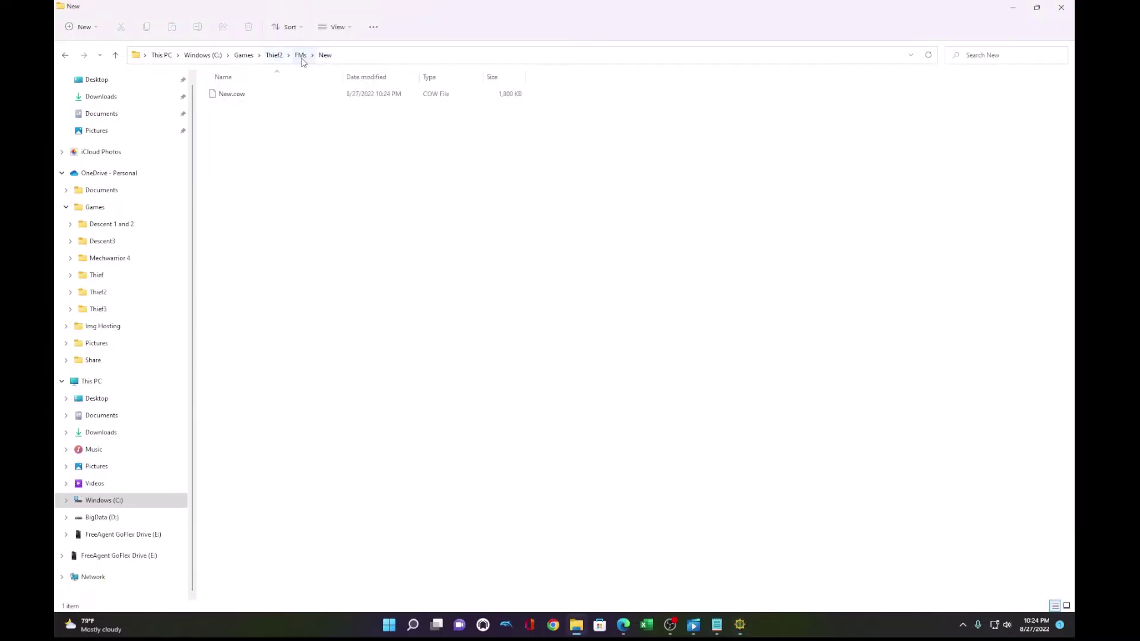
right_click(292, 135)
mouse_move(350, 187)
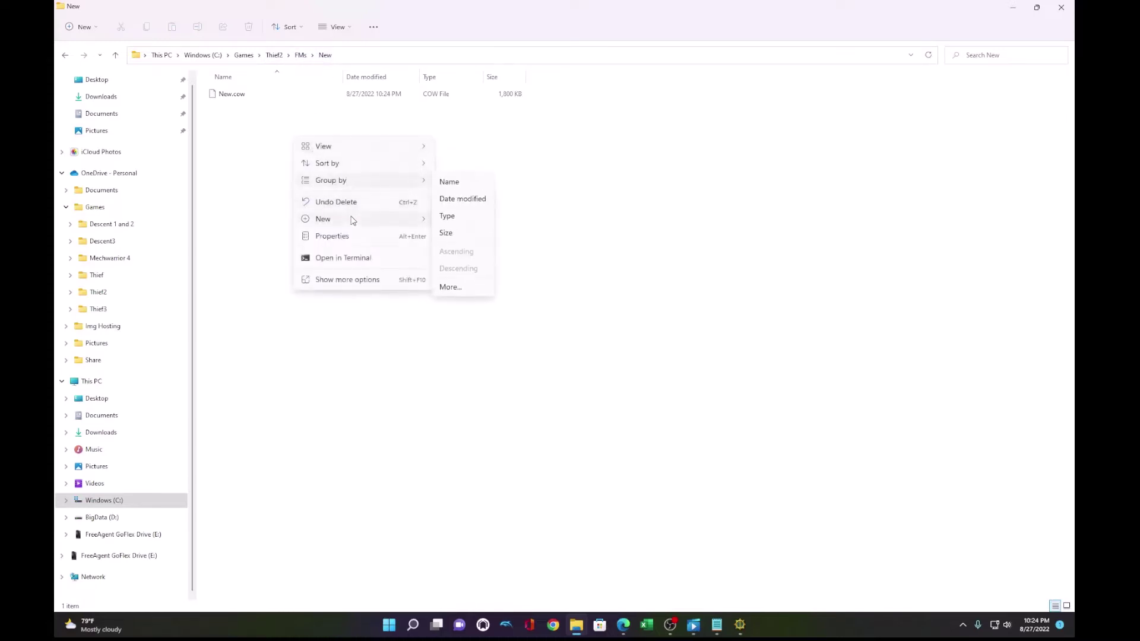
click(478, 228)
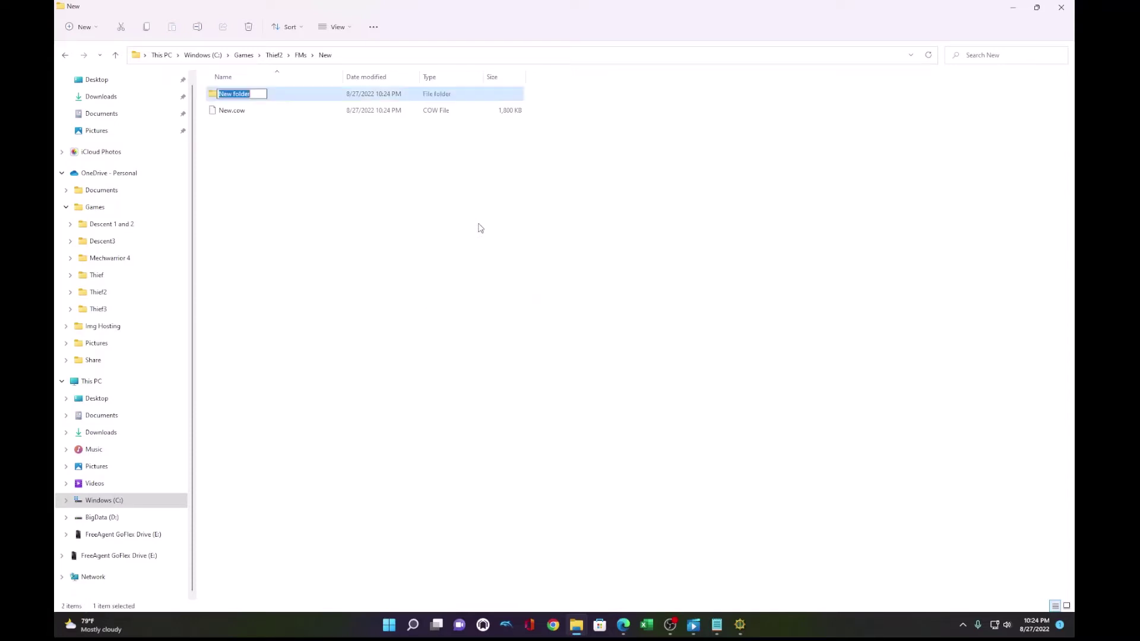
text(books)
key(Return)
Step: Create a text document in the books folder and name it bennynote.str, accepting the extension change
double_click(255, 97)
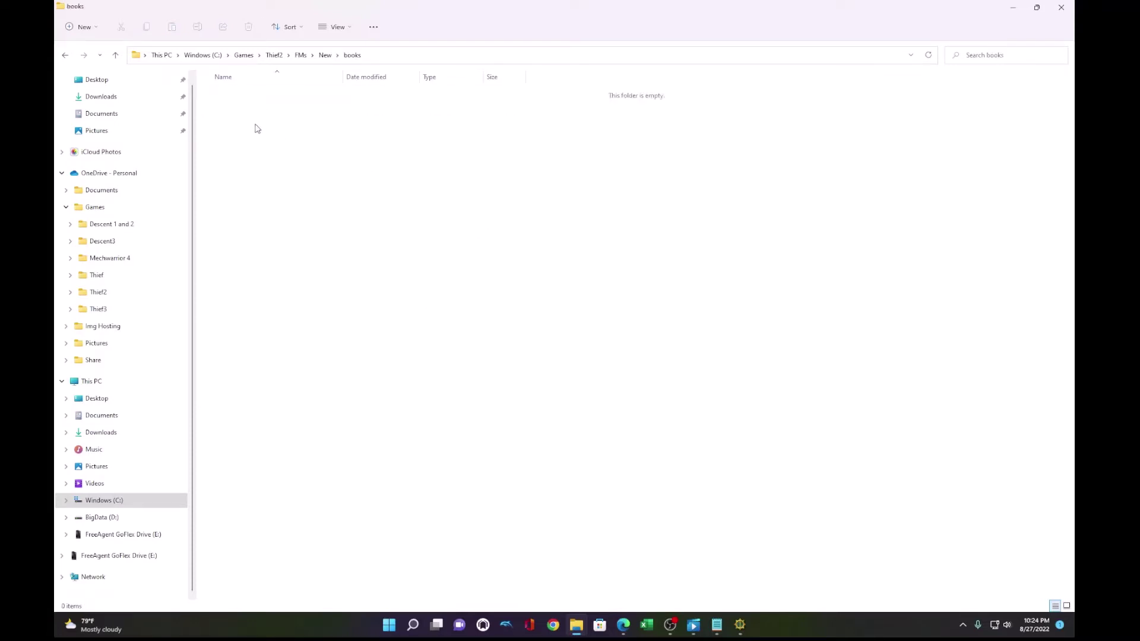
right_click(257, 128)
mouse_move(291, 213)
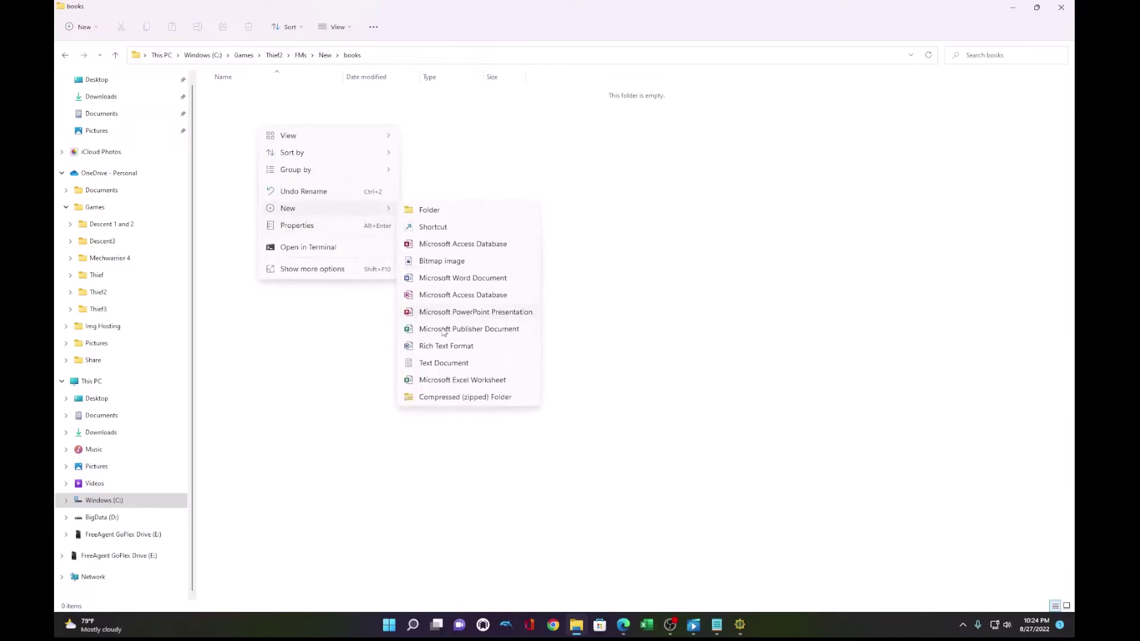
click(442, 363)
text(bonnn)
text(note)
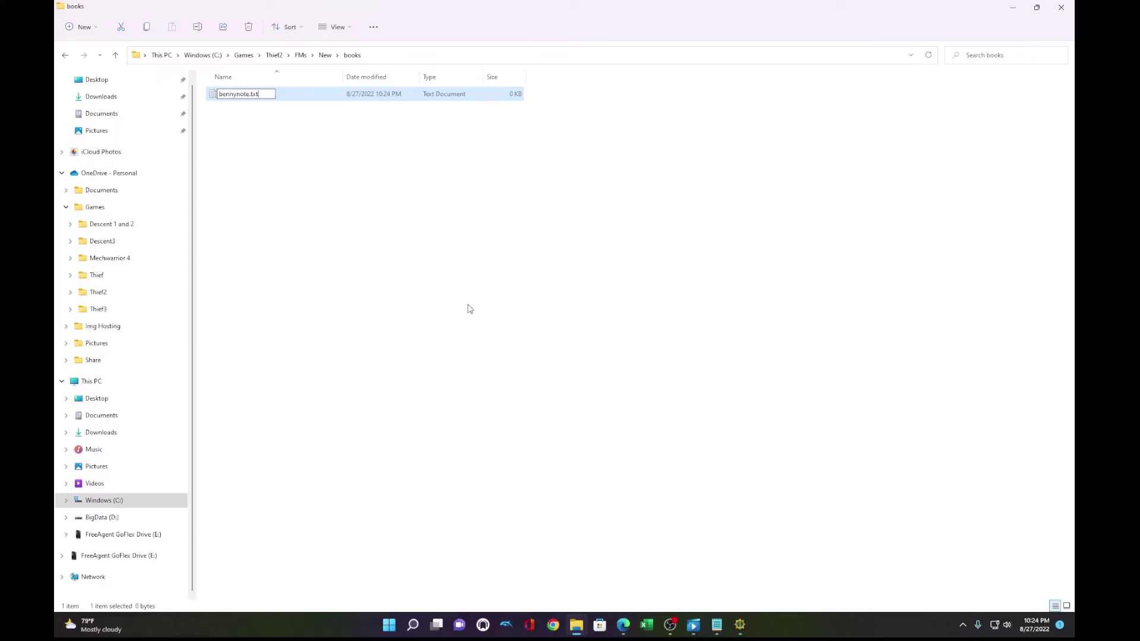
text(str)
key(Return)
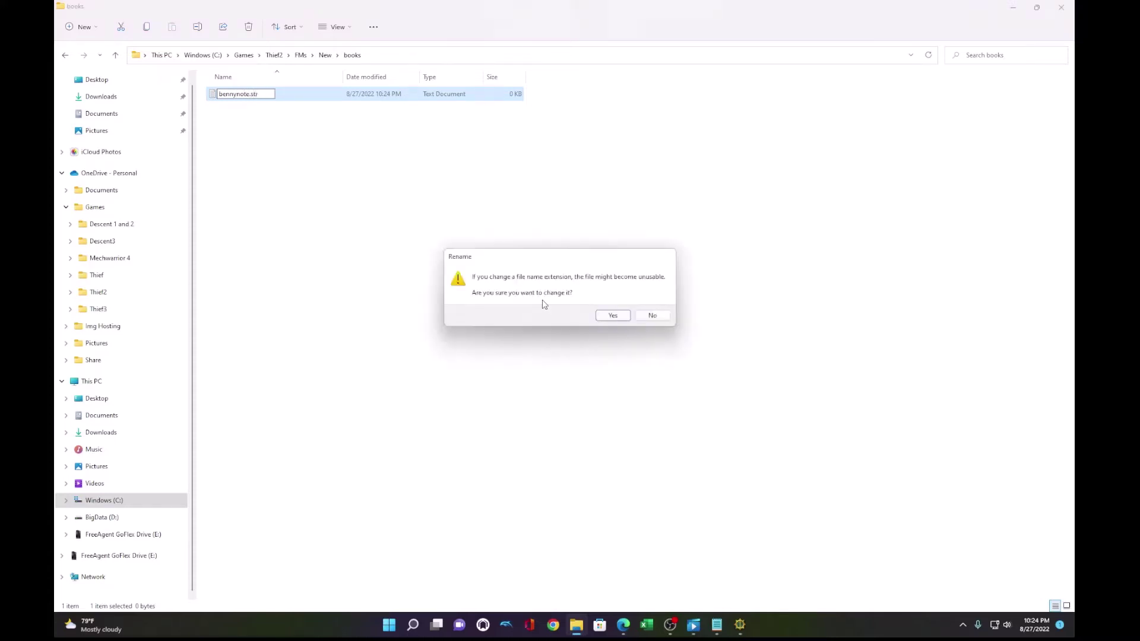
click(613, 316)
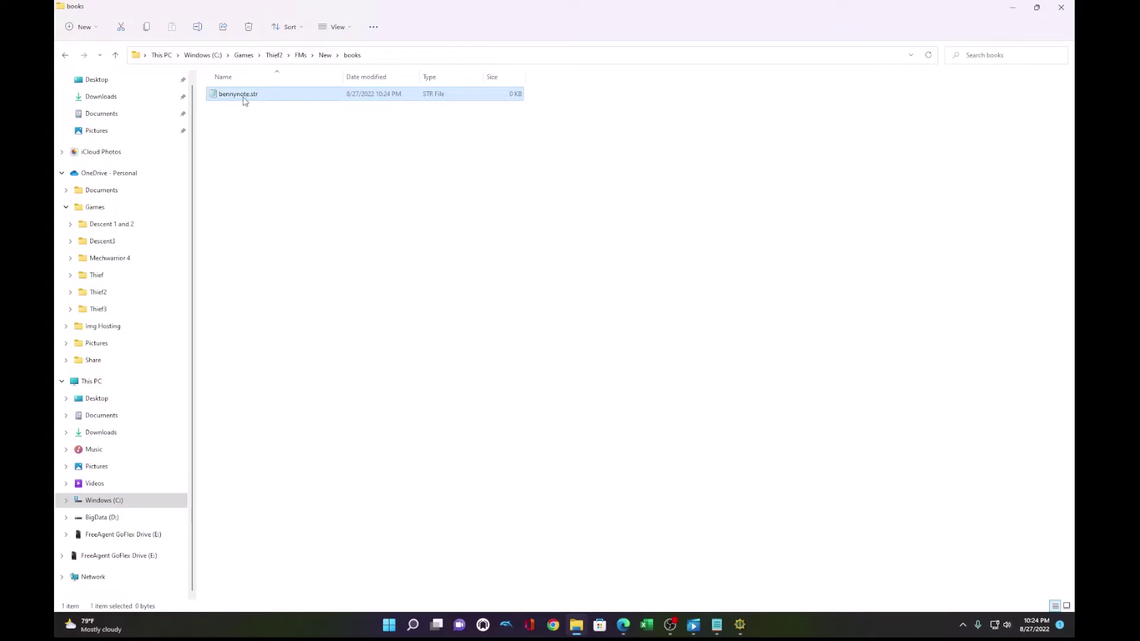
Step: Write a page_0 entry in bennynote.str with quoted note text starting with "Benny", then save and close the file
text(page_0: "Benny note)
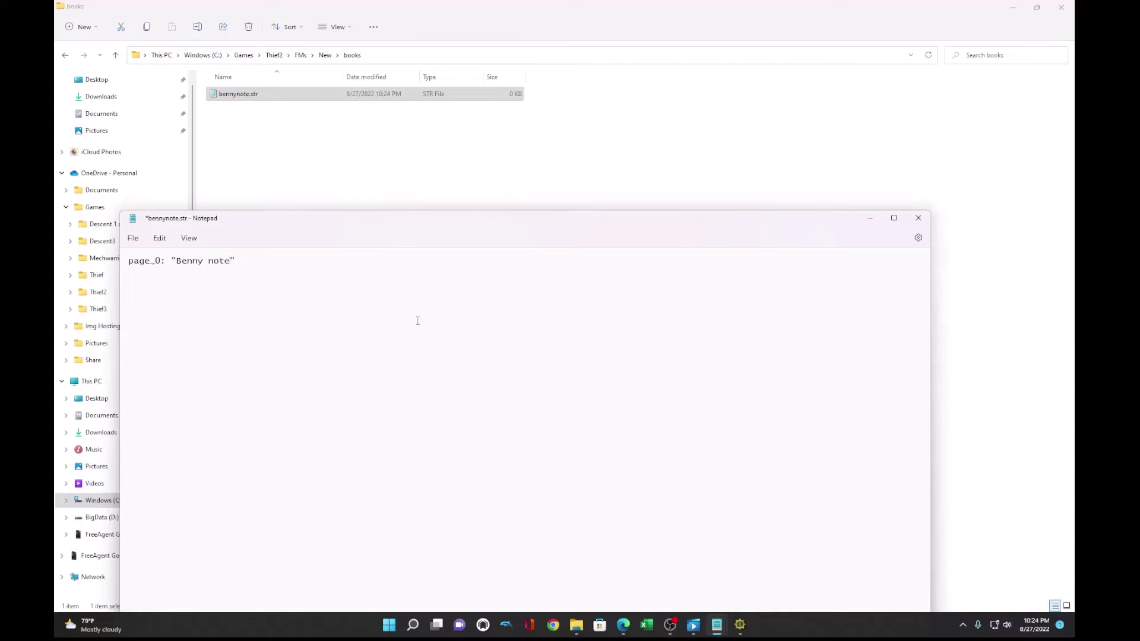
click(133, 238)
click(202, 307)
drag(361, 223, 466, 130)
click(1023, 126)
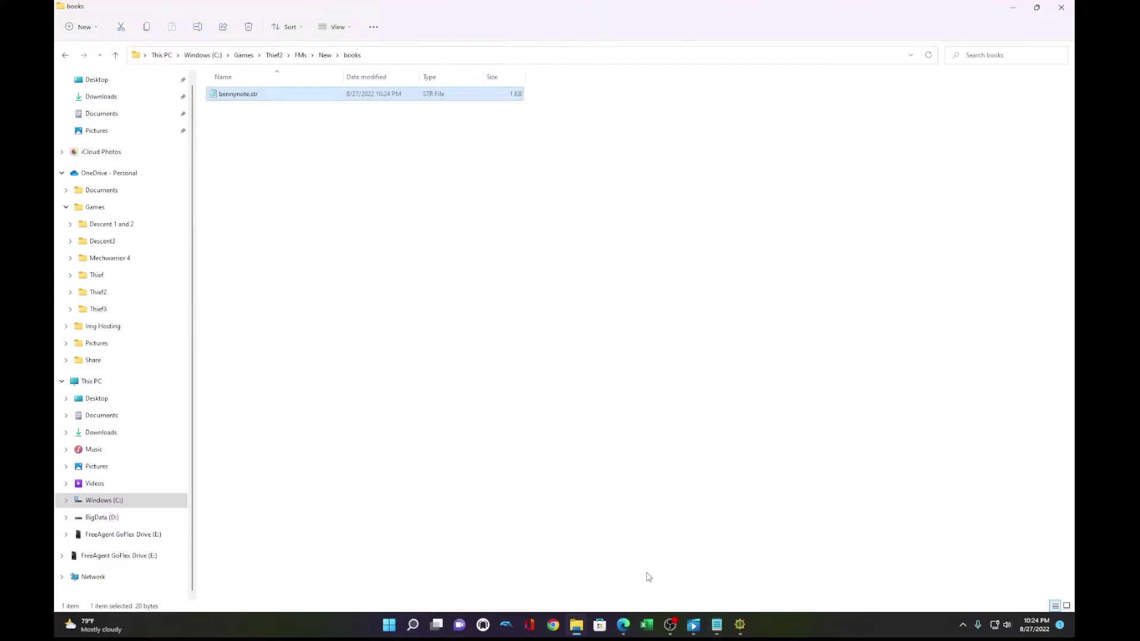
click(278, 124)
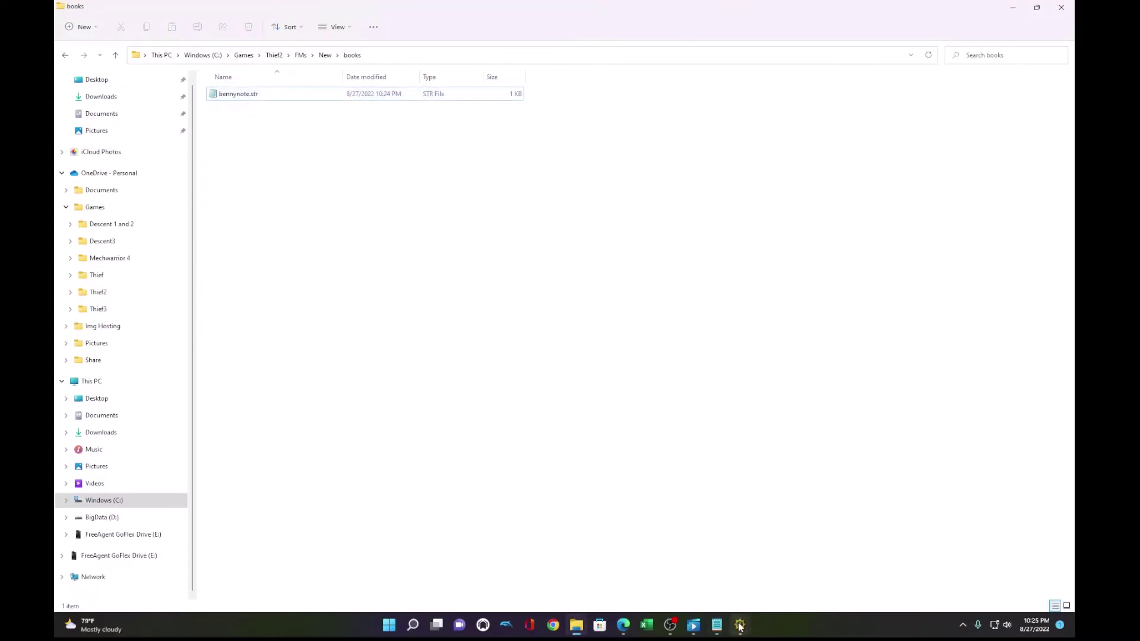
Step: Switch to DromEd, close it, restart the Thief 2 version and load the FM named New
mouse_move(740, 624)
click(801, 590)
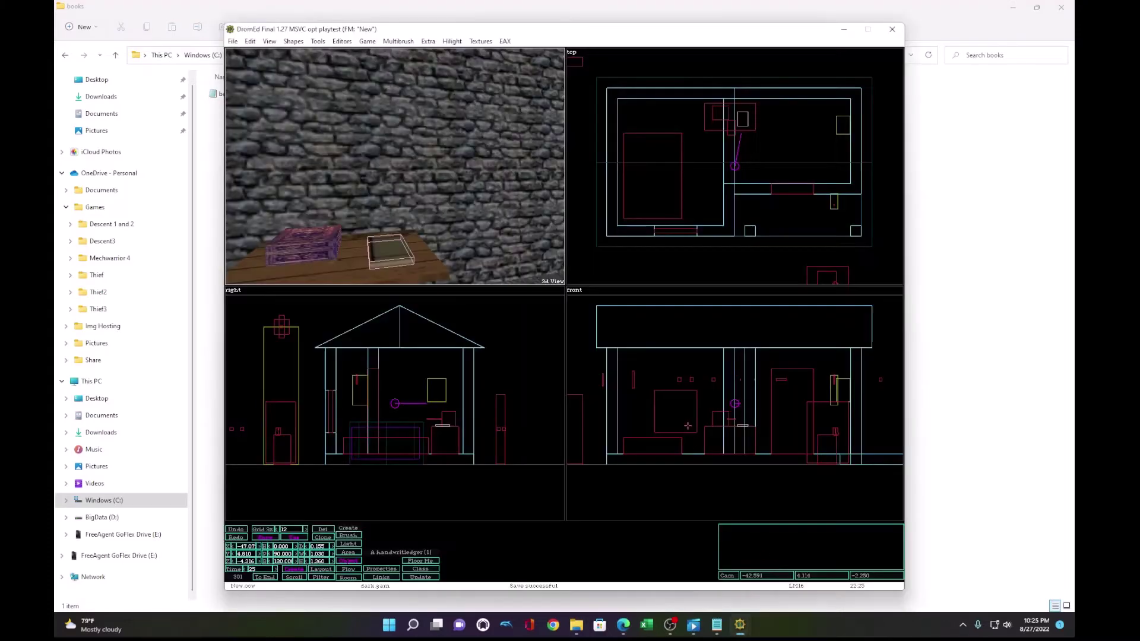
click(892, 30)
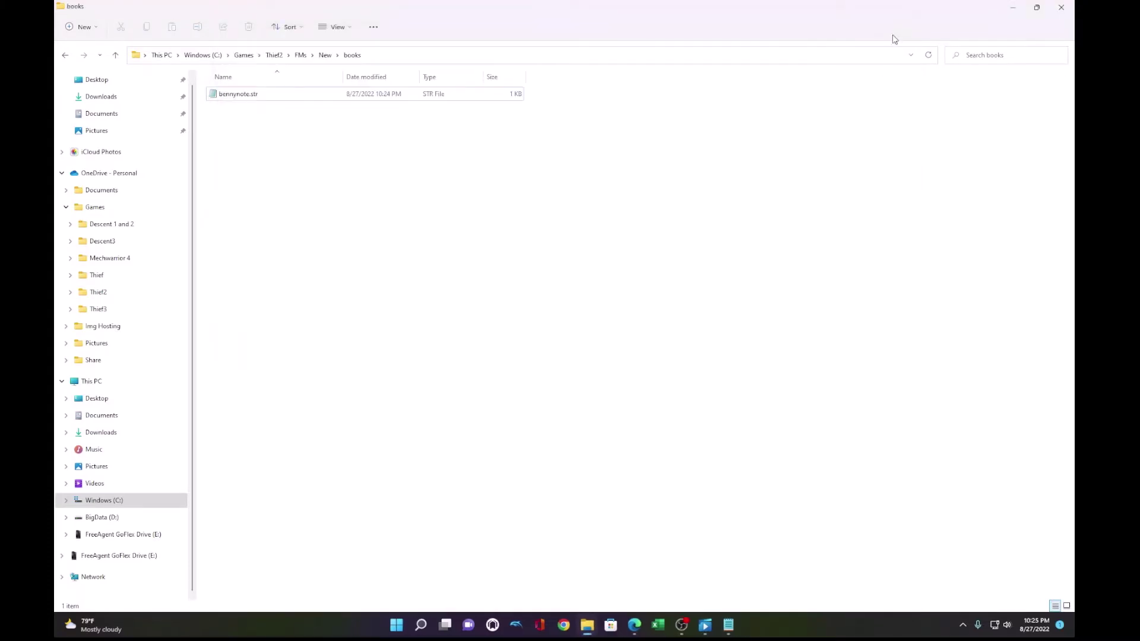
click(400, 625)
text(dromed)
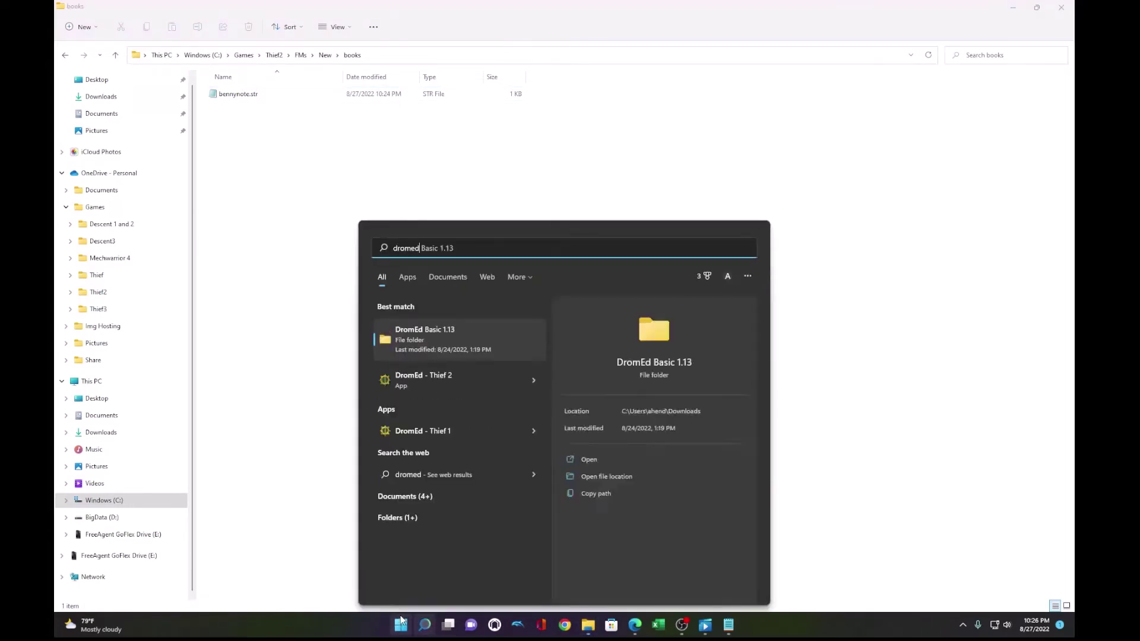
key(Down)
key(Return)
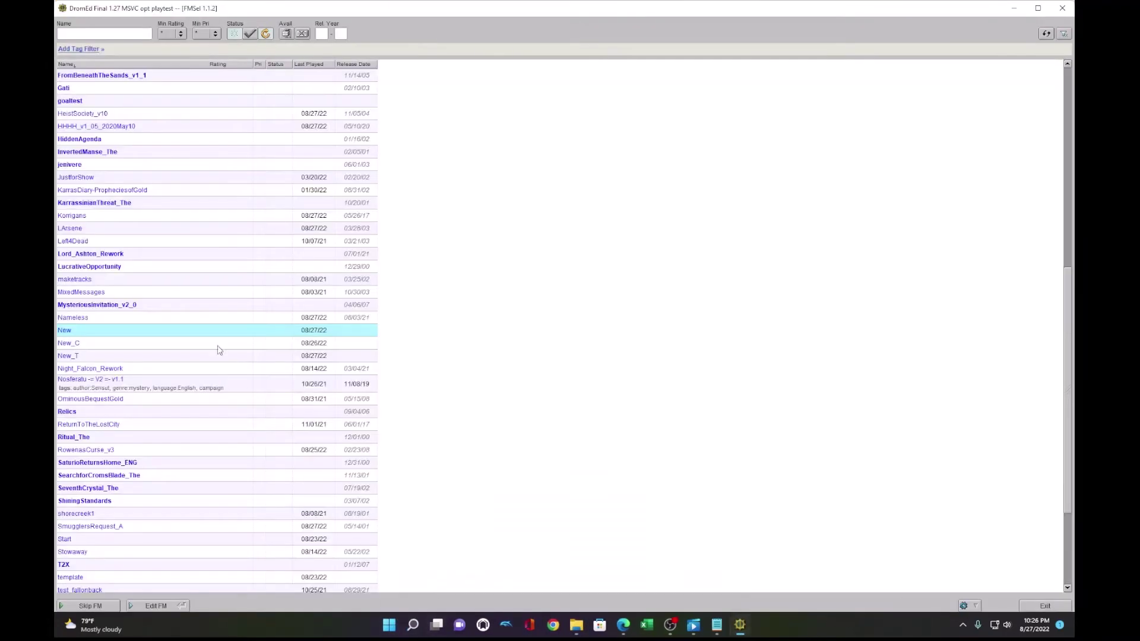
double_click(229, 332)
Step: Open the New.cow level and centre the overhead view on the house
click(233, 41)
click(244, 67)
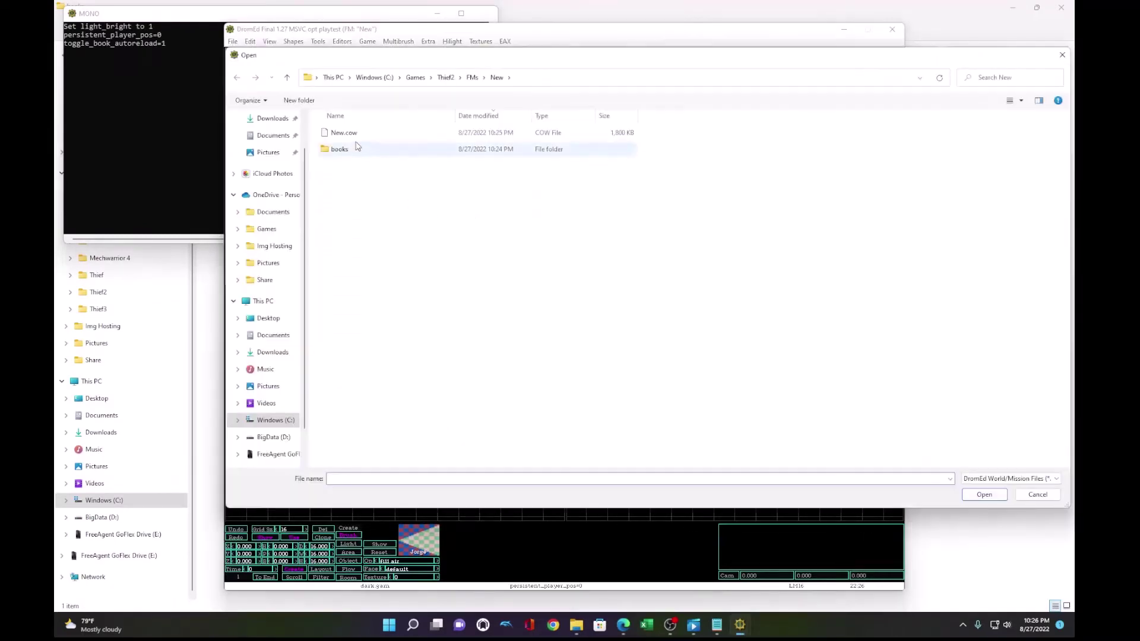
double_click(358, 143)
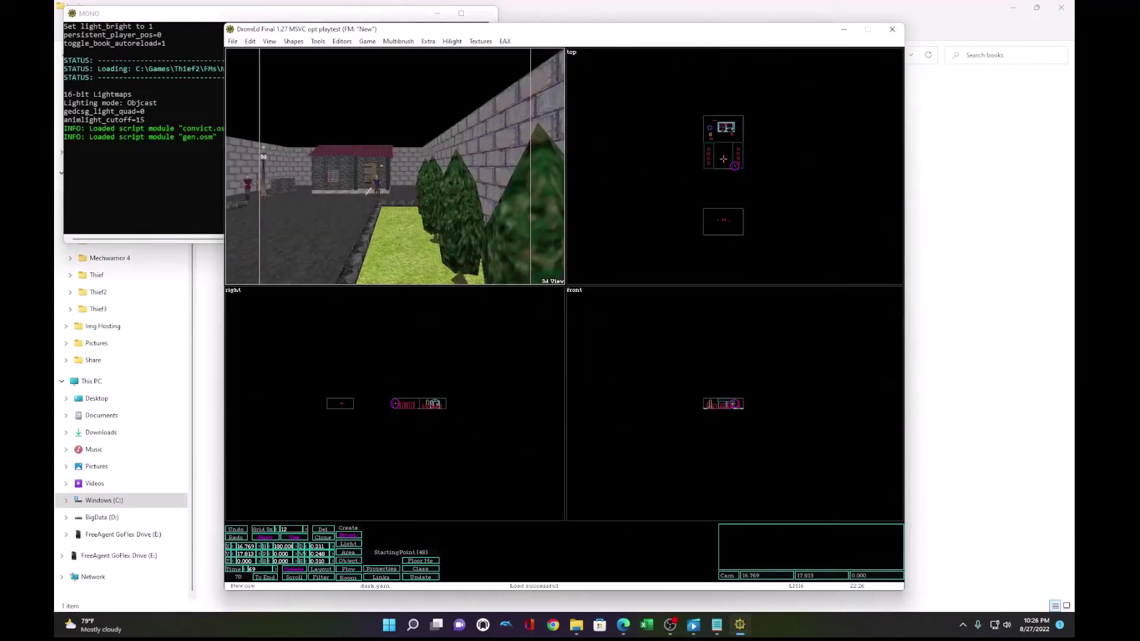
middle_click(723, 130)
scroll(747, 160, up, 3)
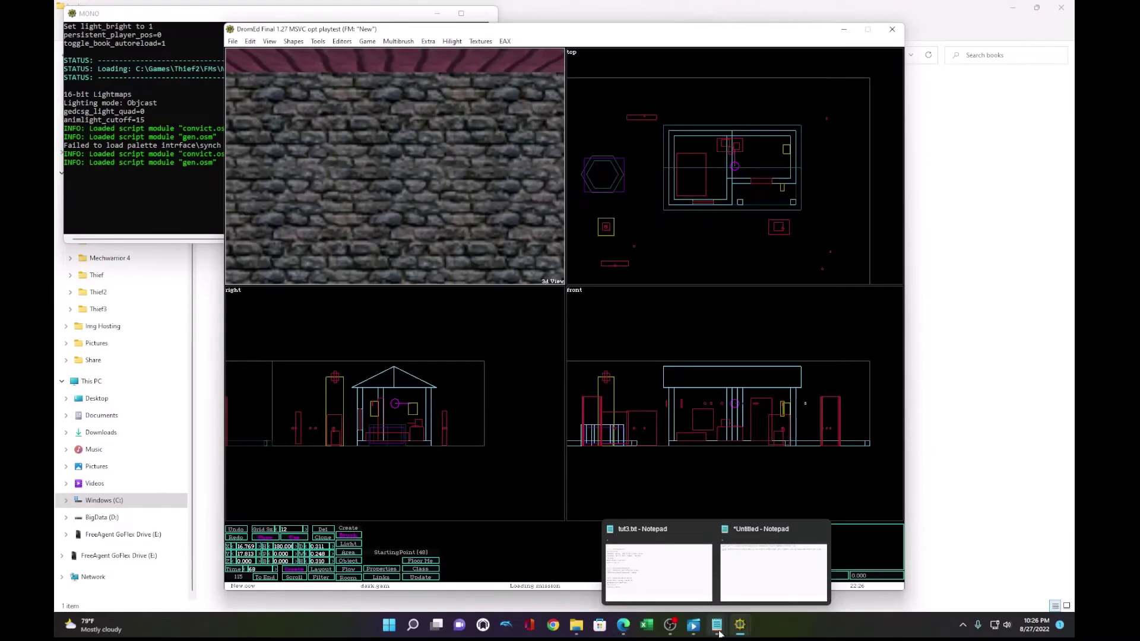
Step: Replace the text in bennynote.str with the Aug 25 and Aug 26 page_0 entry from the untitled Notepad document, and save it
click(754, 587)
key(ctrl+a)
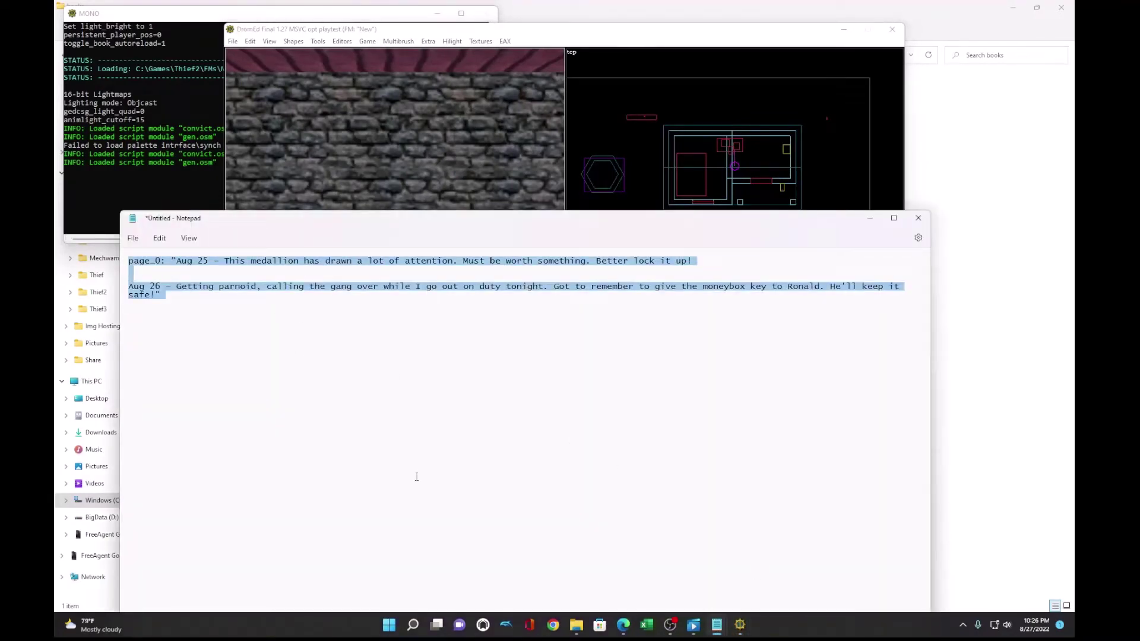
click(576, 624)
click(250, 96)
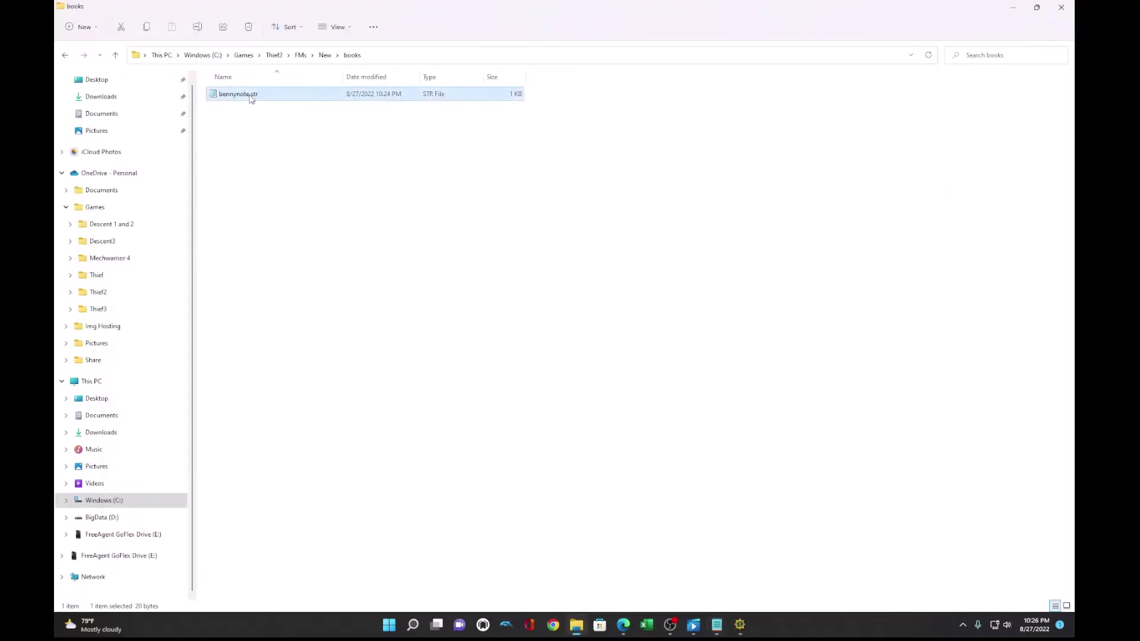
double_click(251, 97)
key(ctrl+a)
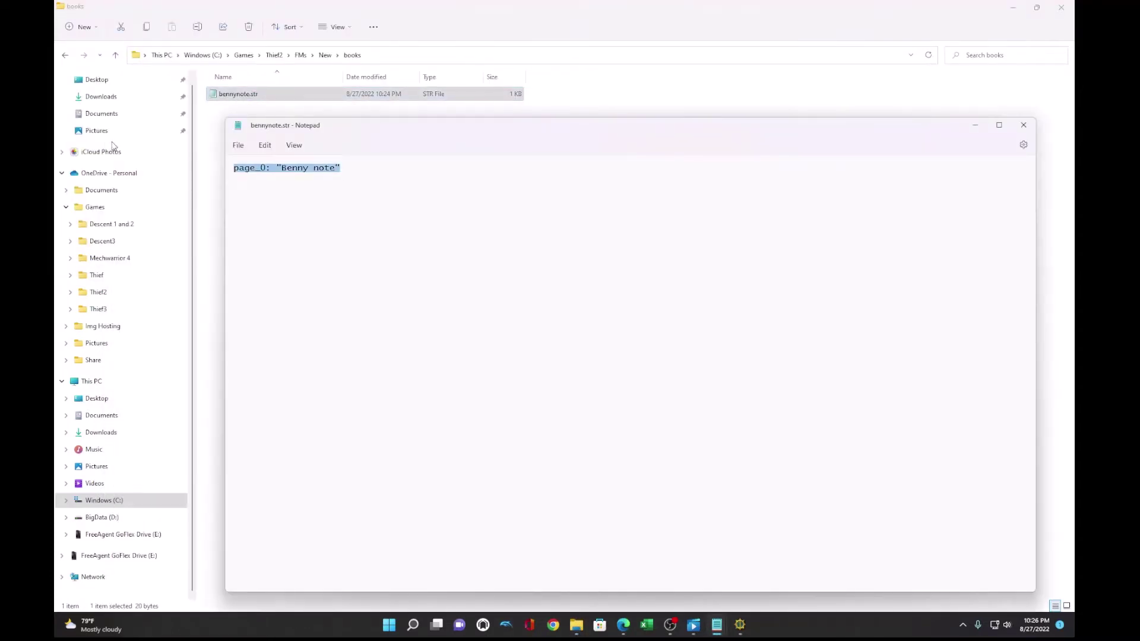
key(ctrl+v)
click(238, 149)
click(243, 217)
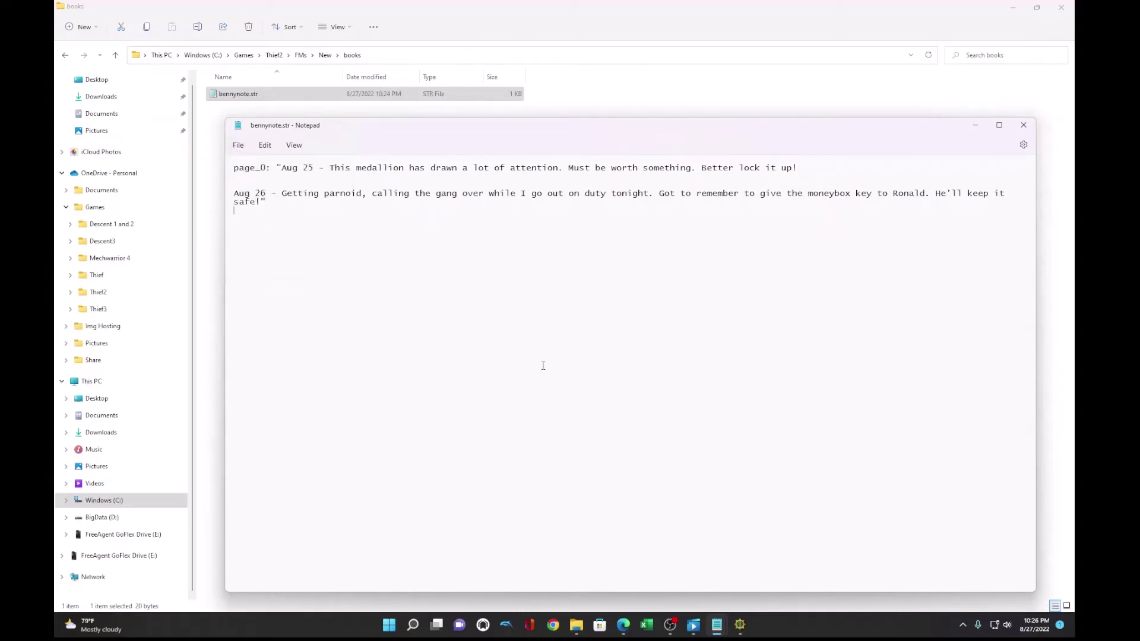
Step: Switch to DromEd, read the ledger's text in a playtest and close the book
mouse_move(740, 625)
click(801, 588)
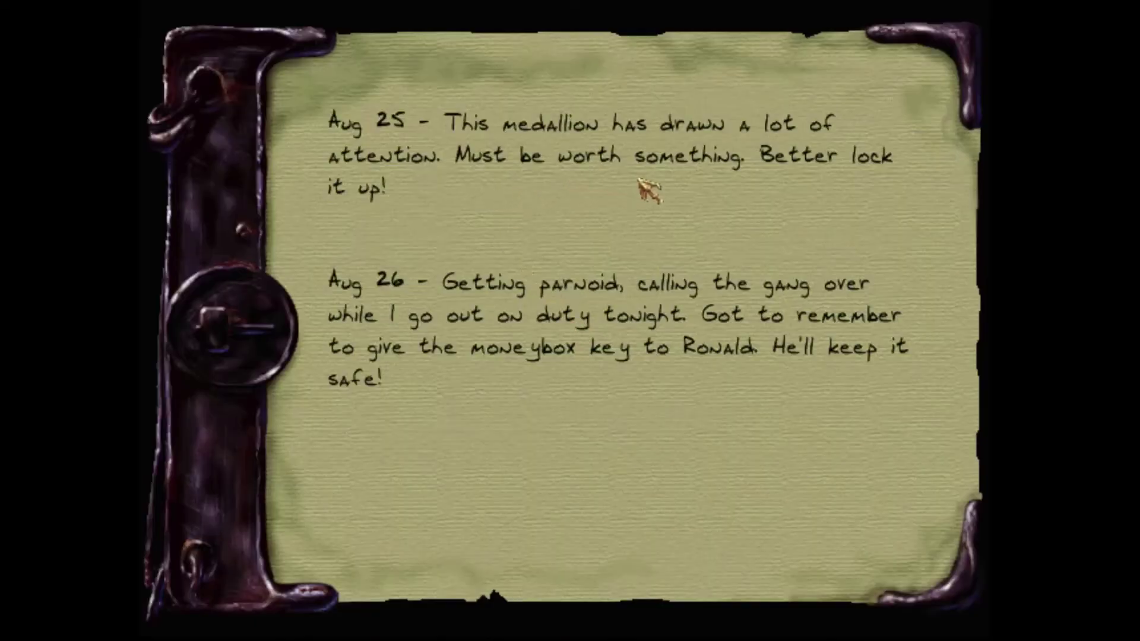
click(698, 234)
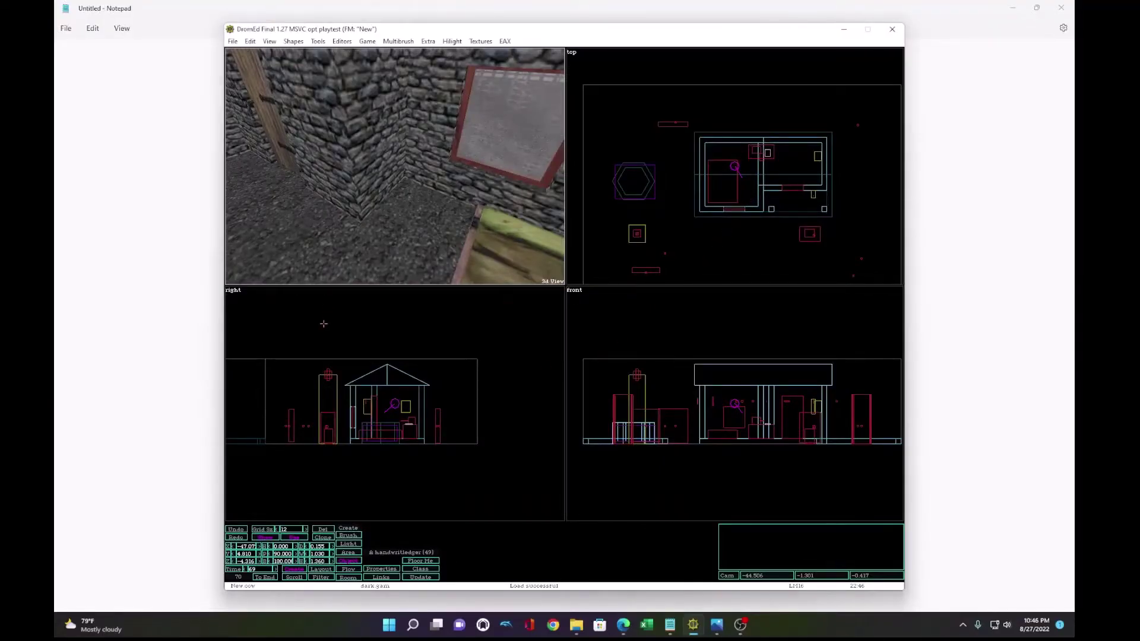
Step: Create a cube brush near the inner corner of the house and set its width to 2
click(286, 44)
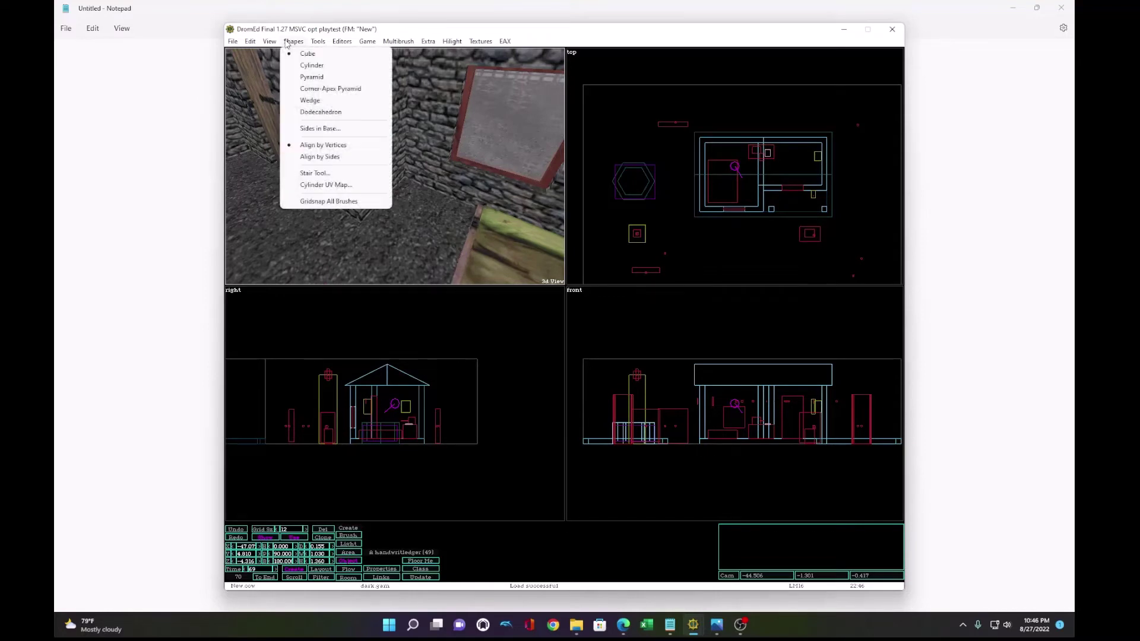
click(300, 54)
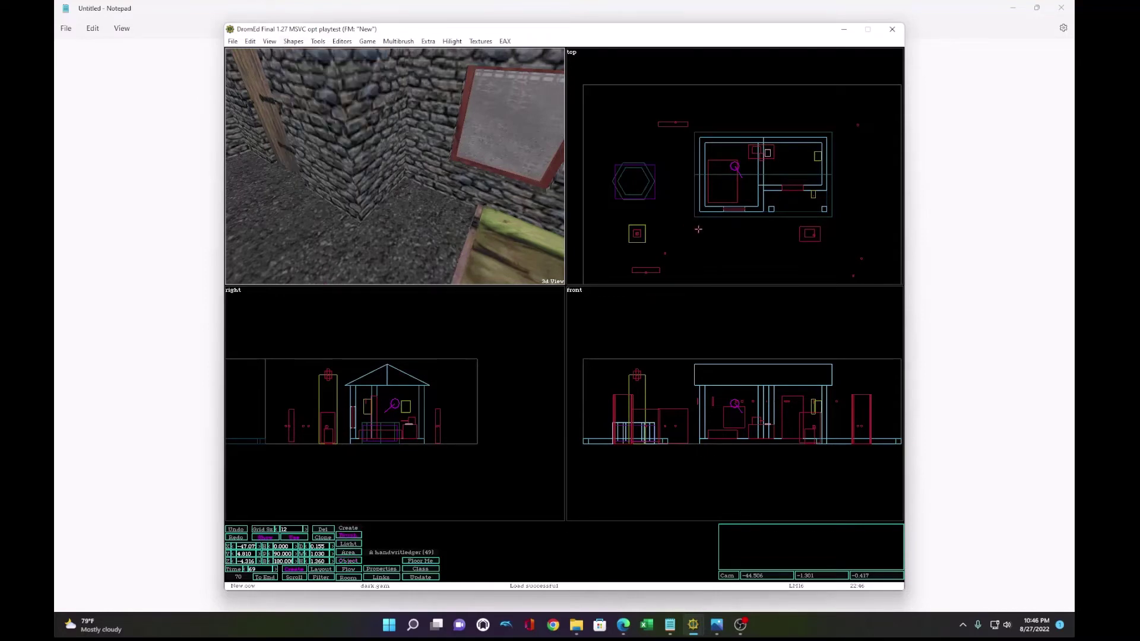
middle_click(752, 204)
scroll(728, 208, up, 2)
key(Insert)
drag(713, 126, 746, 166)
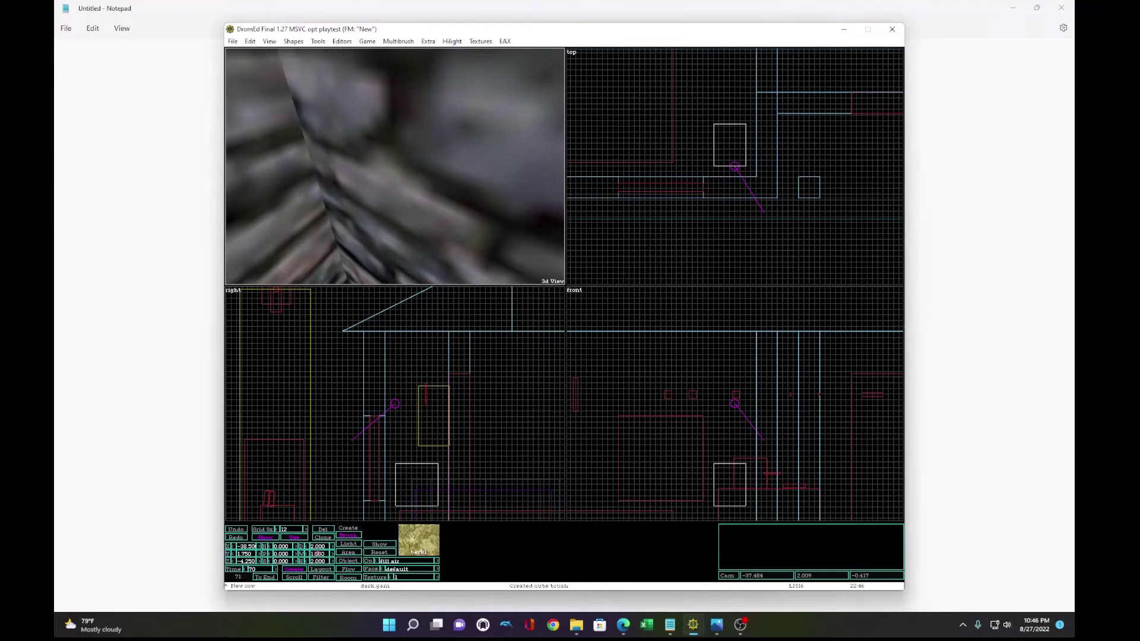
click(318, 554)
text(2)
key(Return)
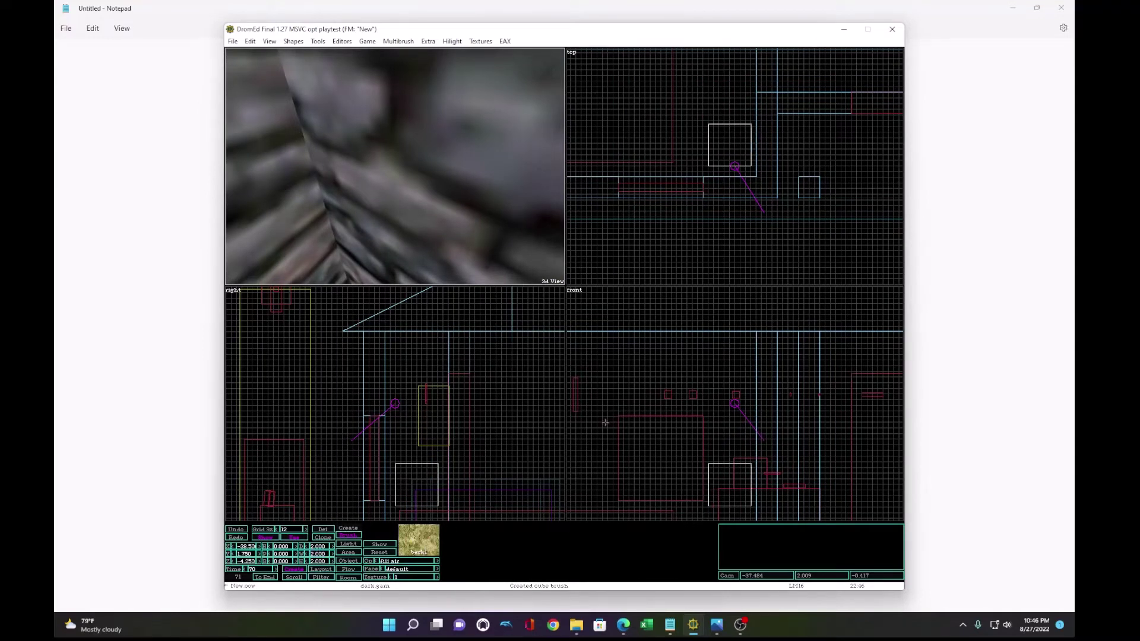
Step: Lower the cube brush at the room's corner down to the floor, at about Z -7.5
right_click(696, 97)
key(d)
key(a)
right_click(757, 464)
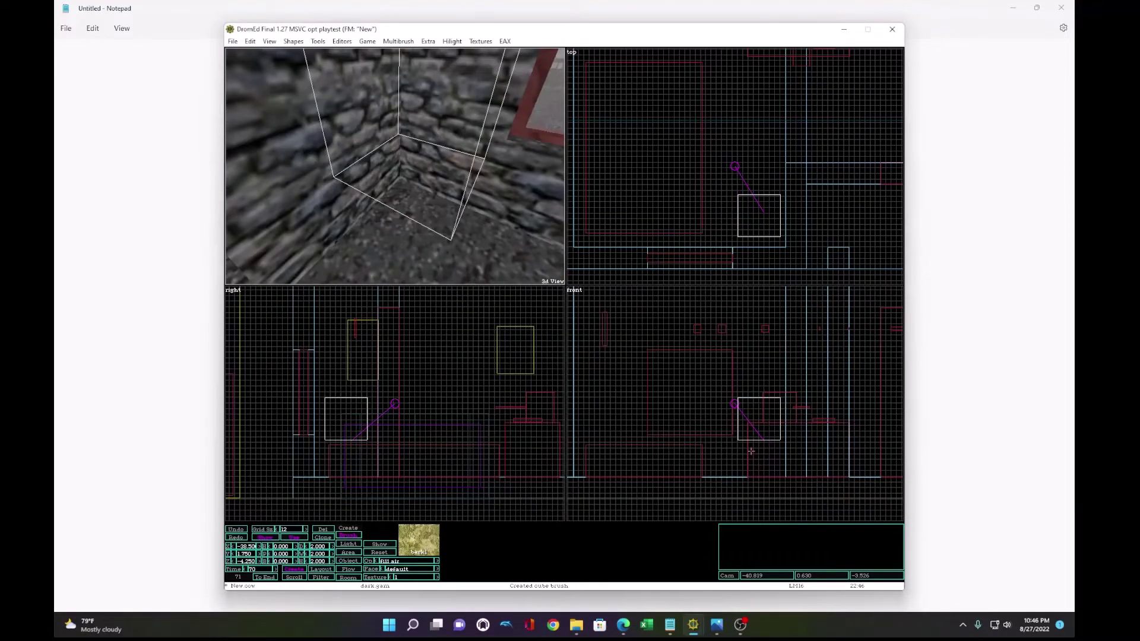
drag(769, 419, 764, 488)
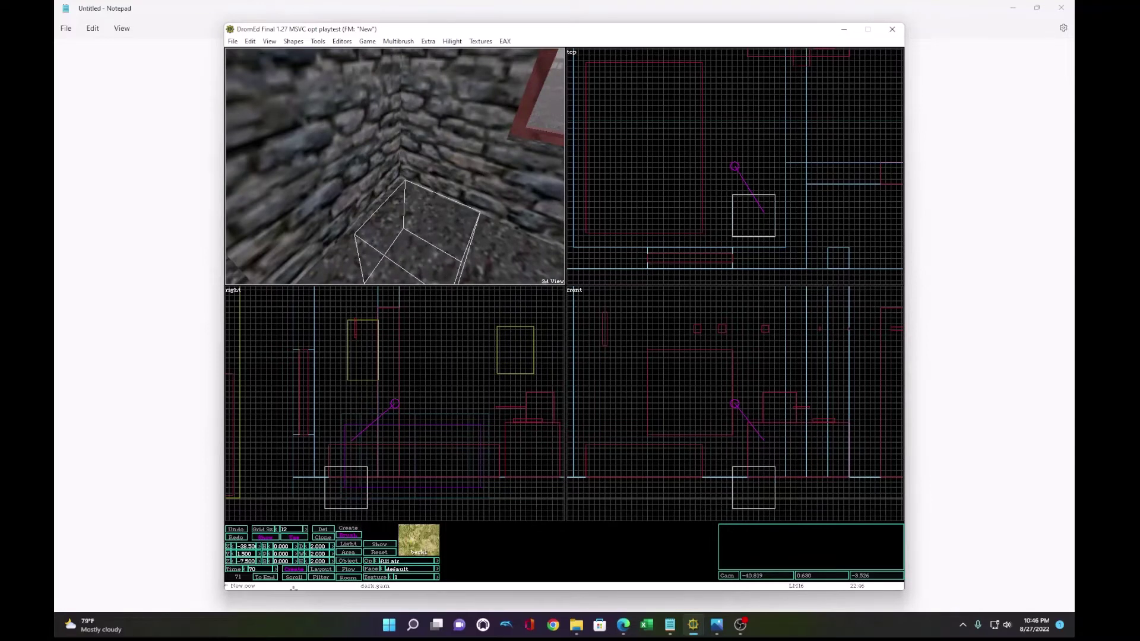
Step: Set the brush's height to 0.5 and align its top with the house floor at Z -7.25
click(317, 561)
text(0.5)
key(Return)
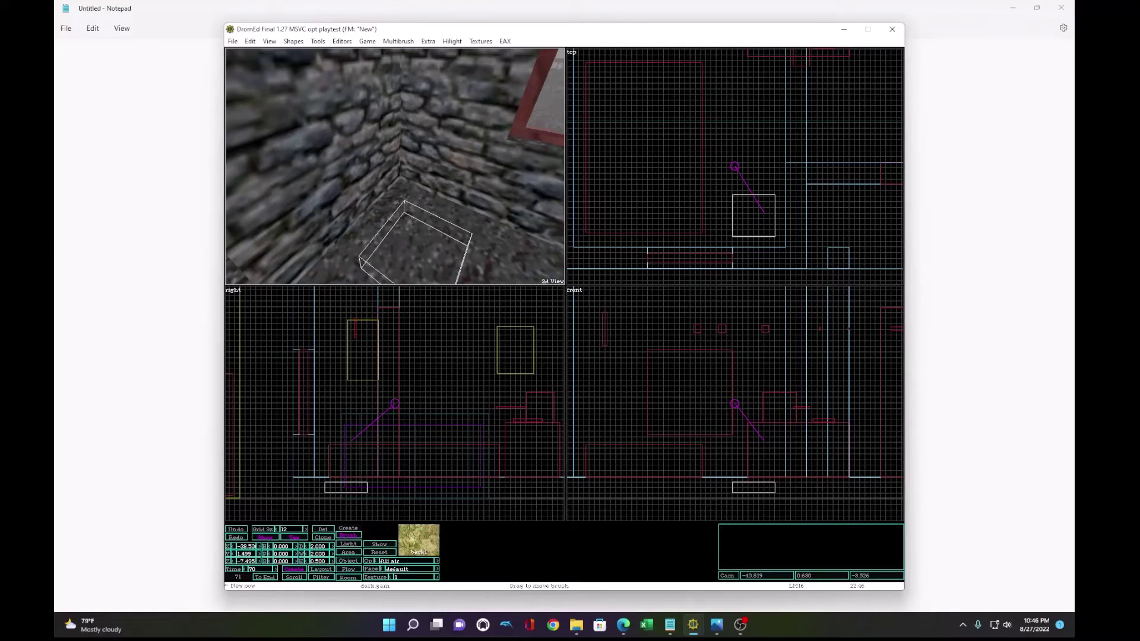
drag(754, 487, 755, 488)
key(x)
key(x)
key(x)
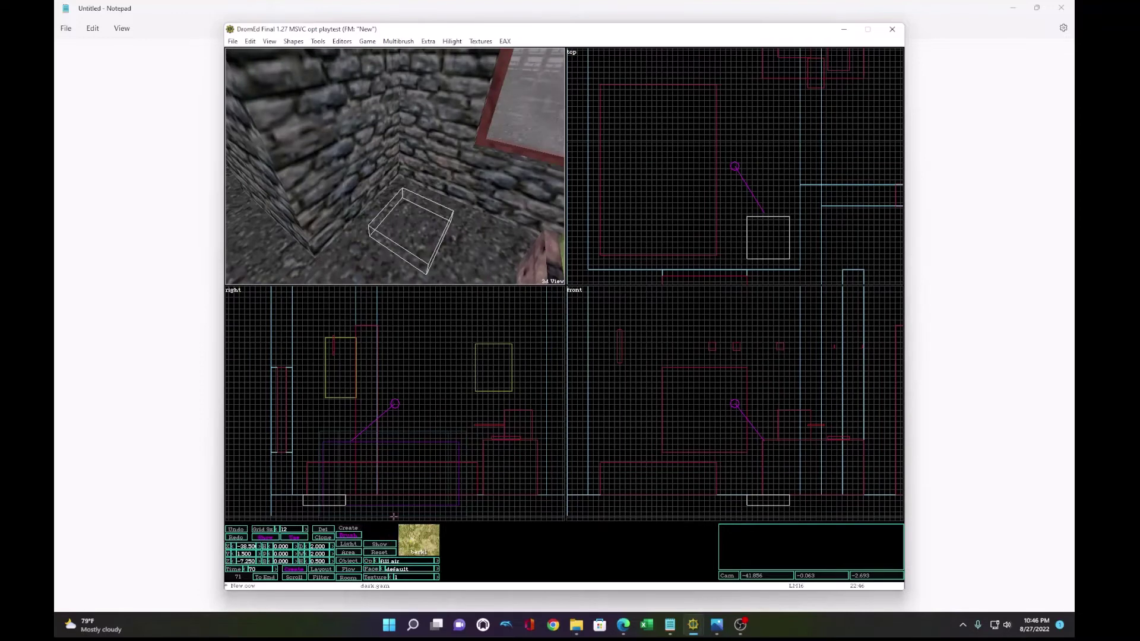
Step: Rebuild the level geometry and apply the wdplnk2g wood texture to the recess and the house floor
click(315, 45)
click(358, 100)
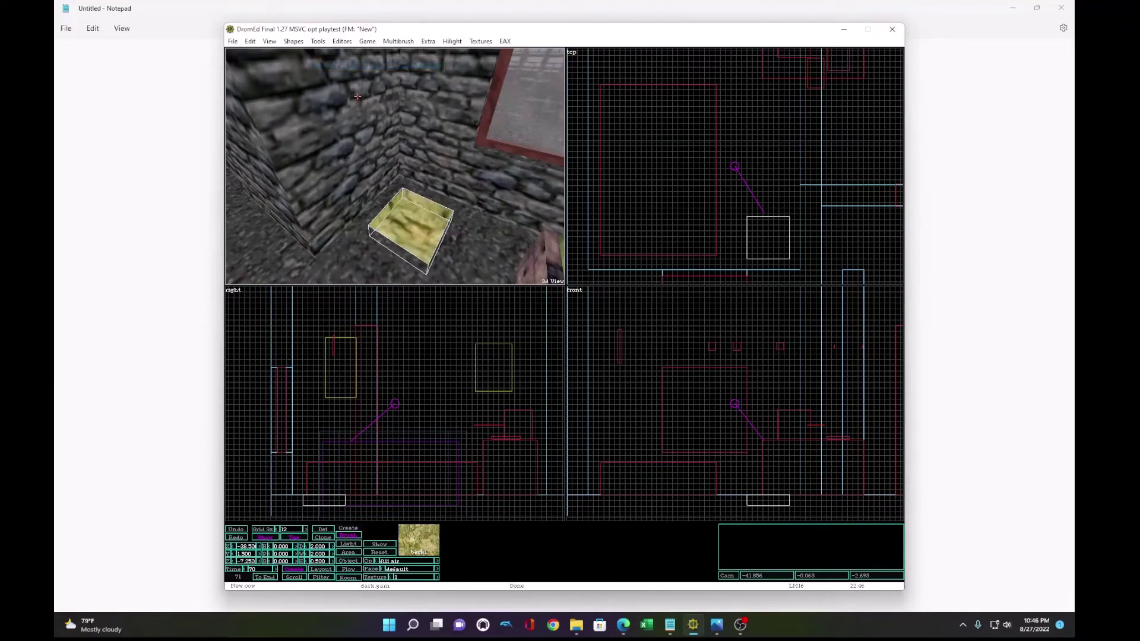
key(v)
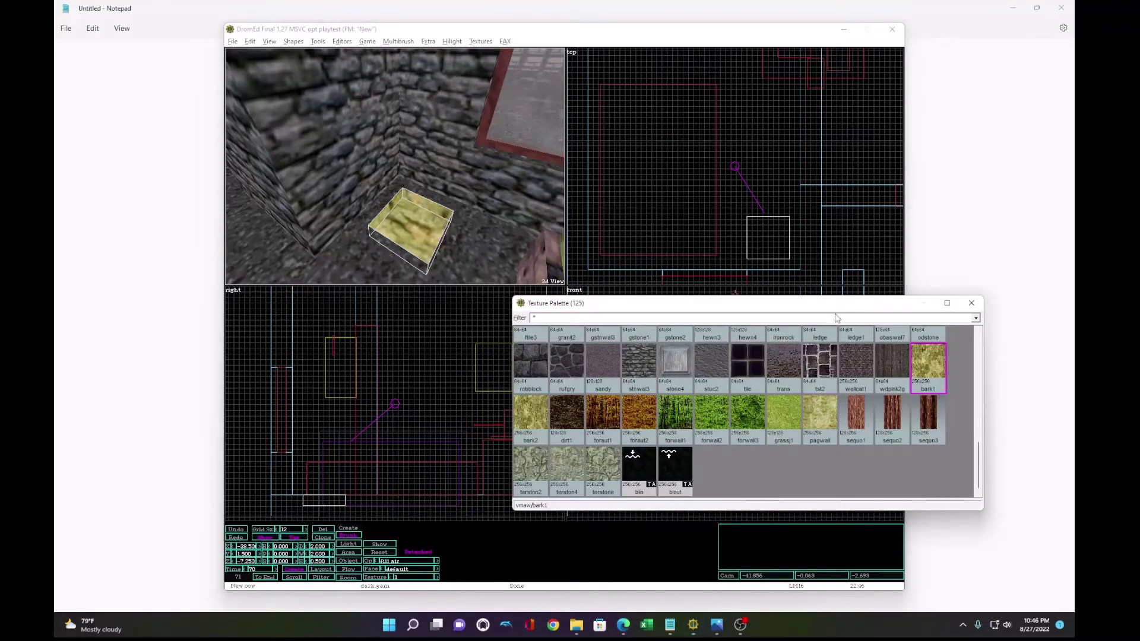
click(889, 359)
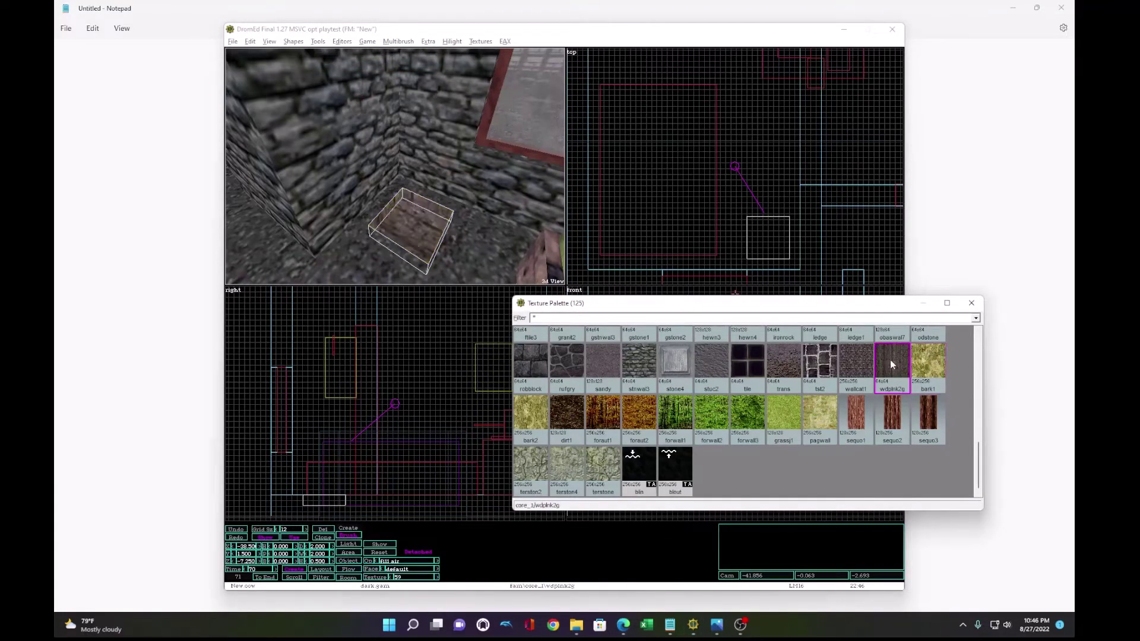
click(394, 250)
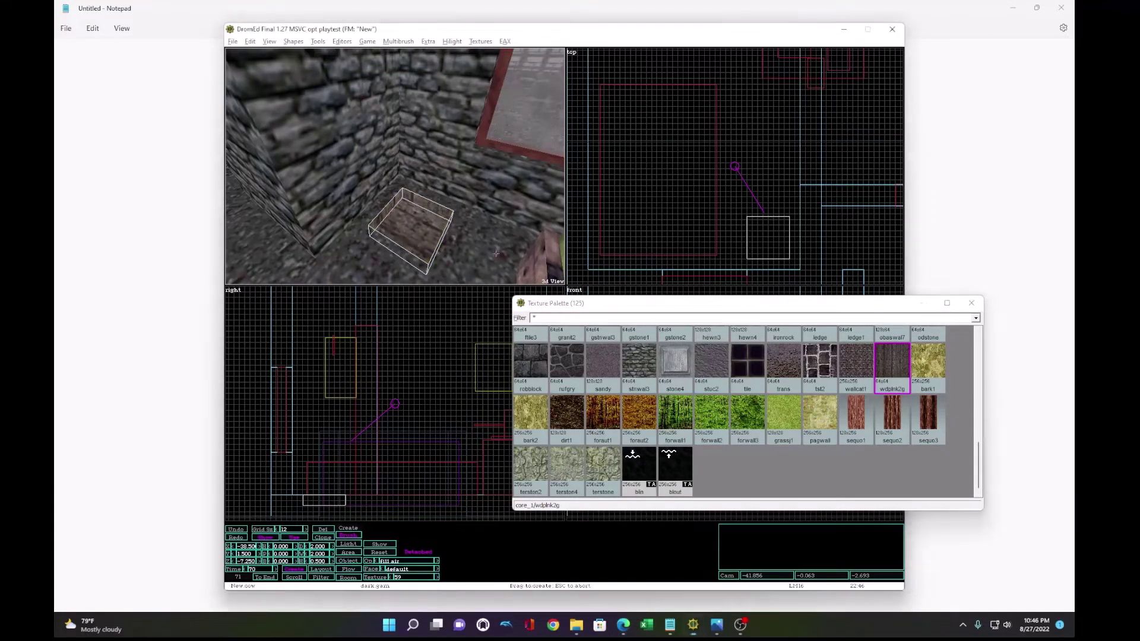
alt+click(286, 250)
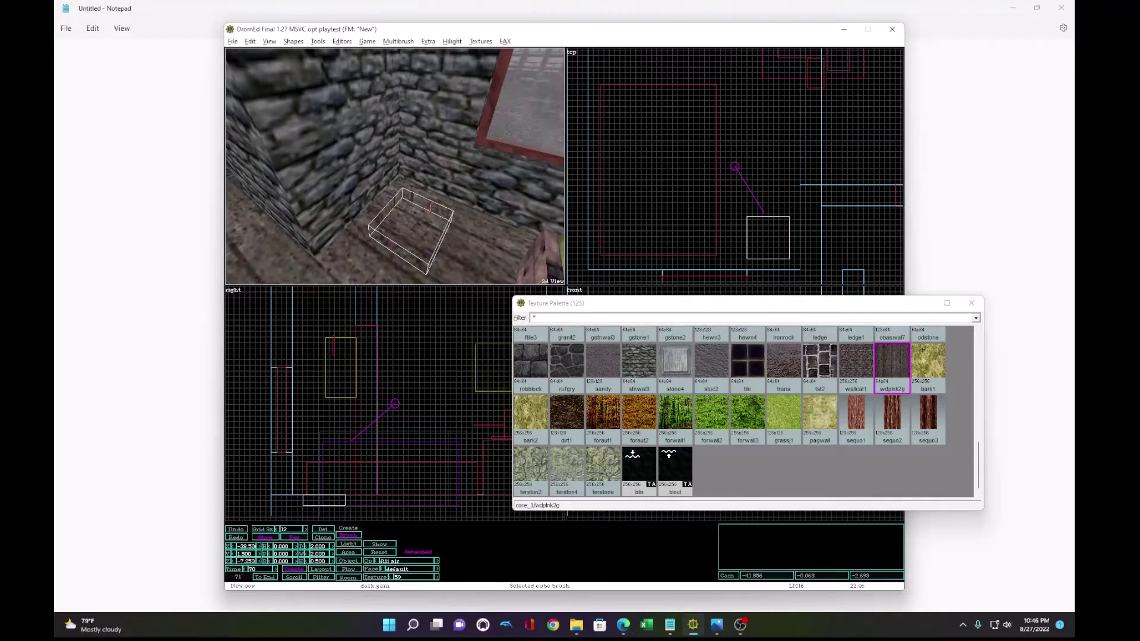
click(971, 303)
Step: Choose the FloorPanel archetype under physical, TerrainLike, Door, slidy_door in the Object Hierarchy for creation
click(342, 41)
click(366, 55)
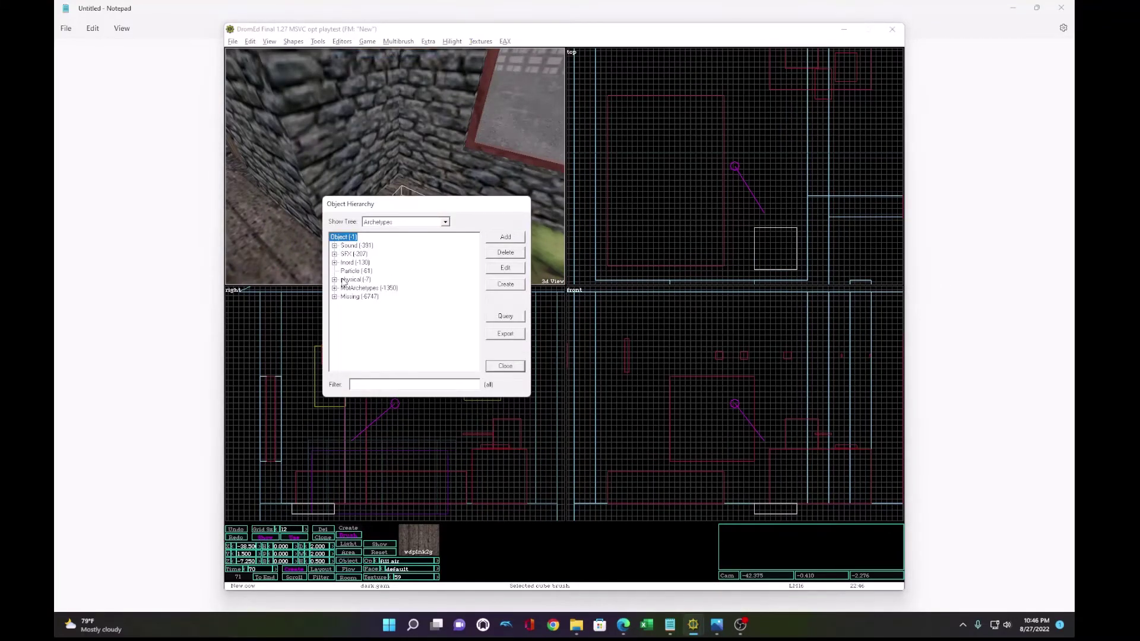
click(335, 280)
scroll(355, 300, down, 2)
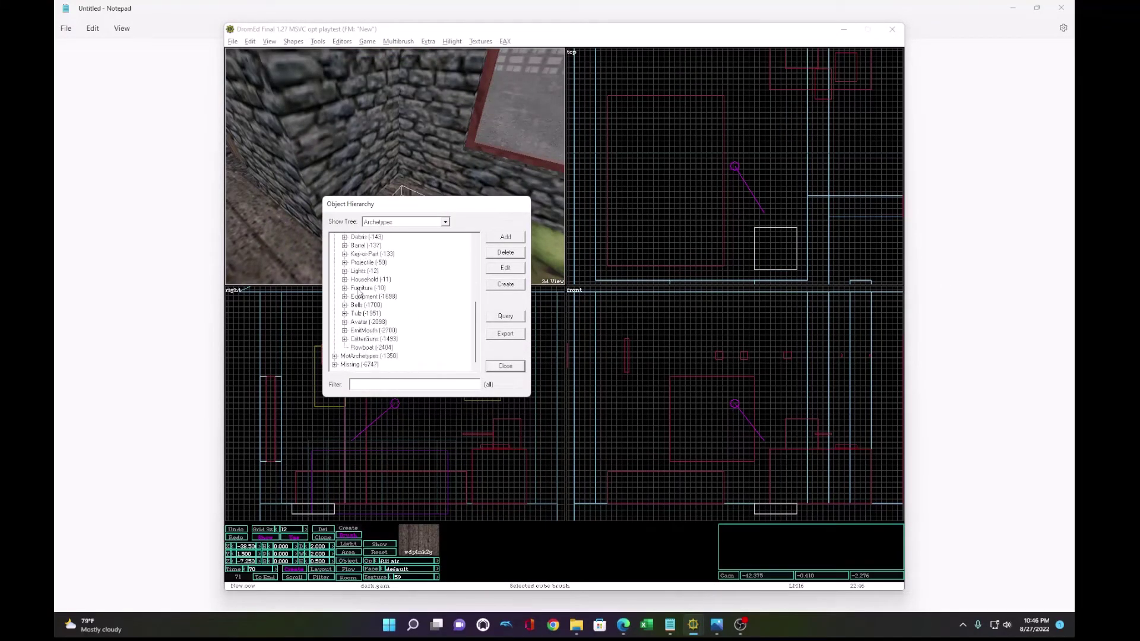
scroll(350, 272, up, 2)
click(345, 262)
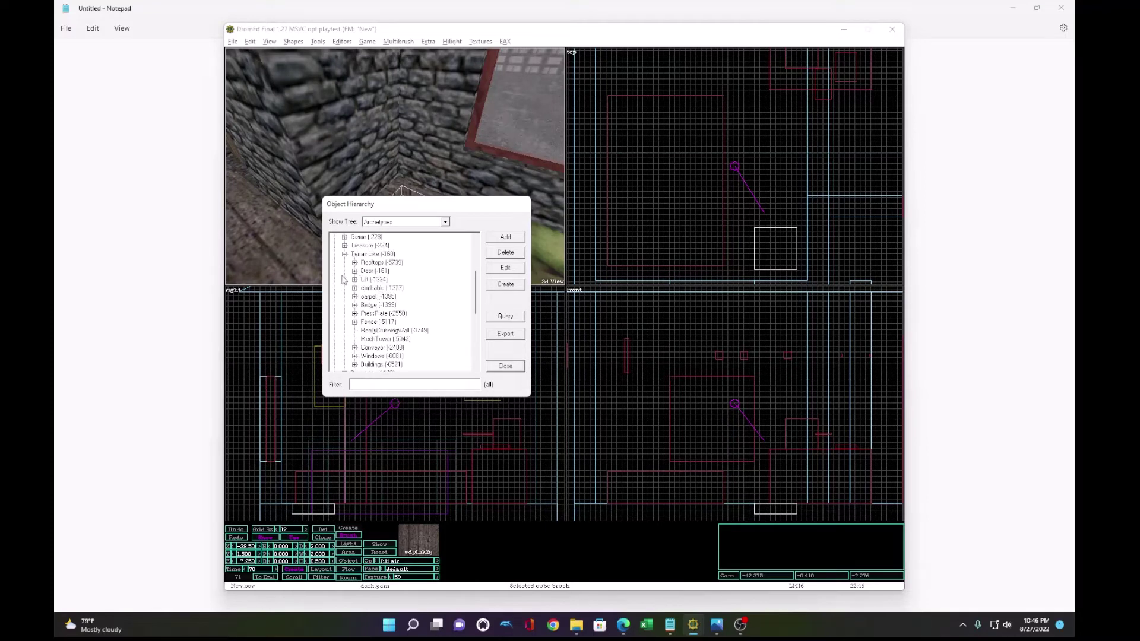
click(354, 270)
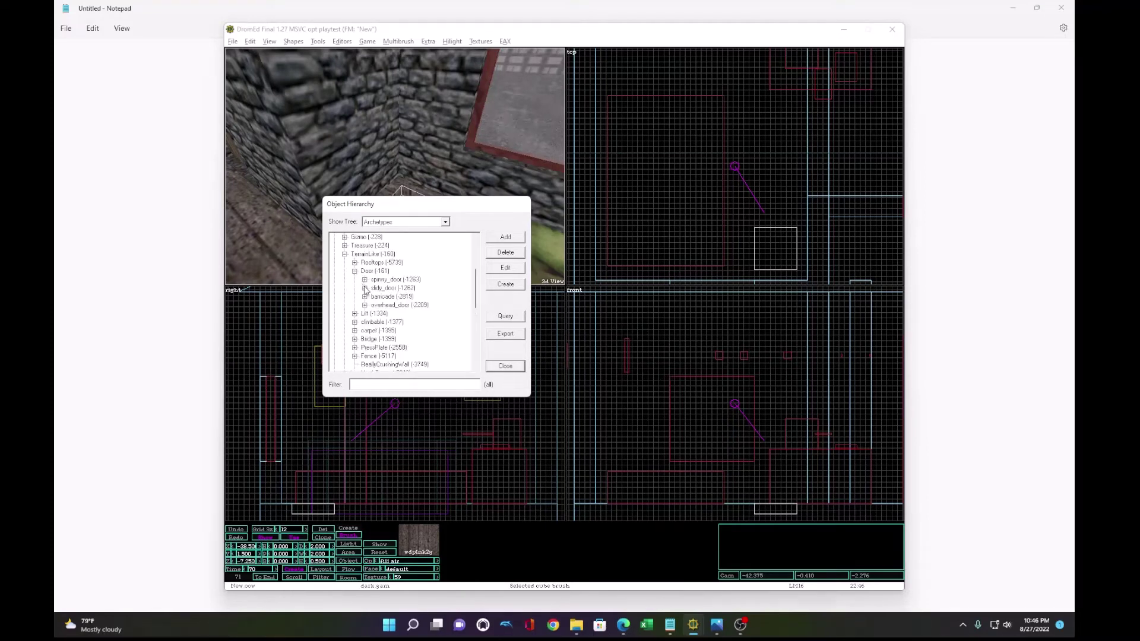
click(365, 288)
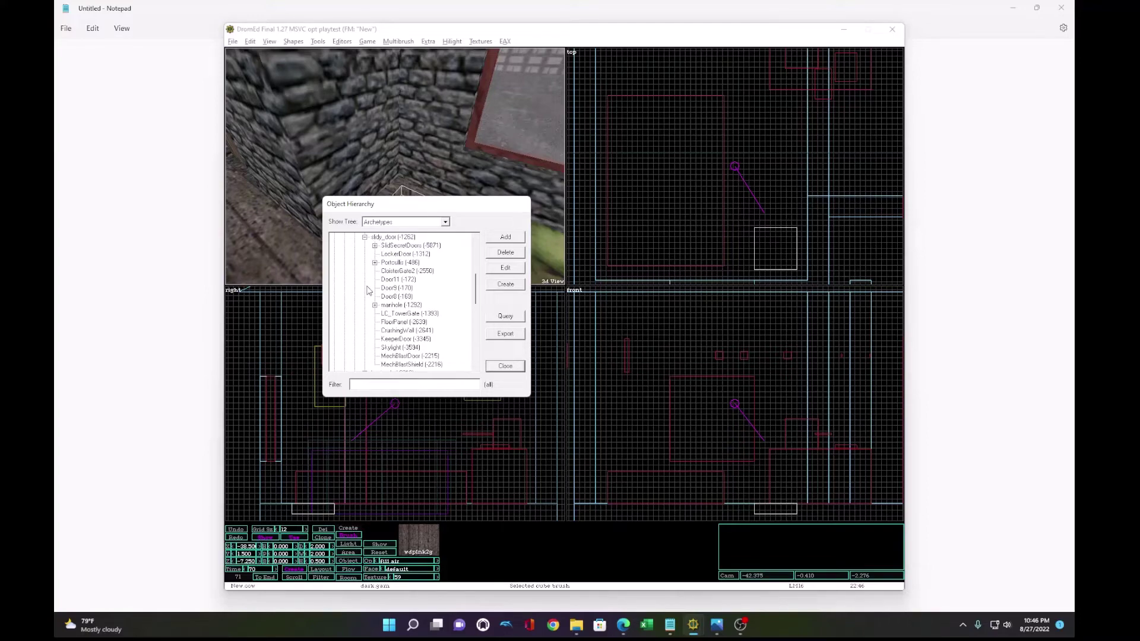
click(393, 323)
click(517, 285)
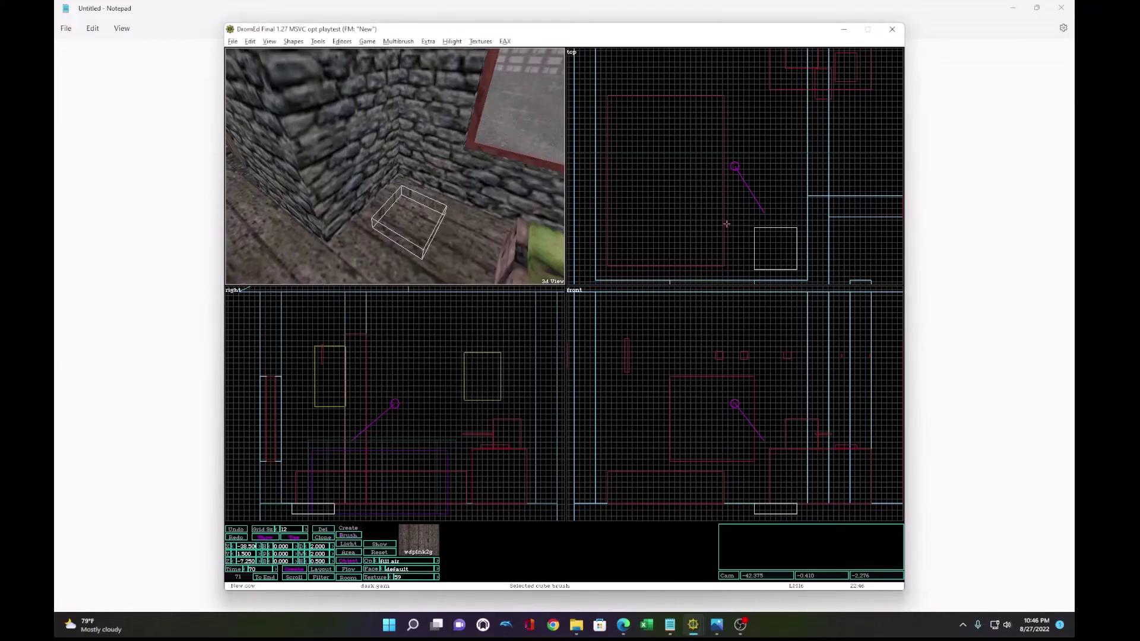
Step: Place the FloorPanel object over the corner recess and set its bank angle to 90 so it lies flat
drag(749, 170, 769, 186)
key(x)
key(x)
key(x)
key(x)
key(x)
key(x)
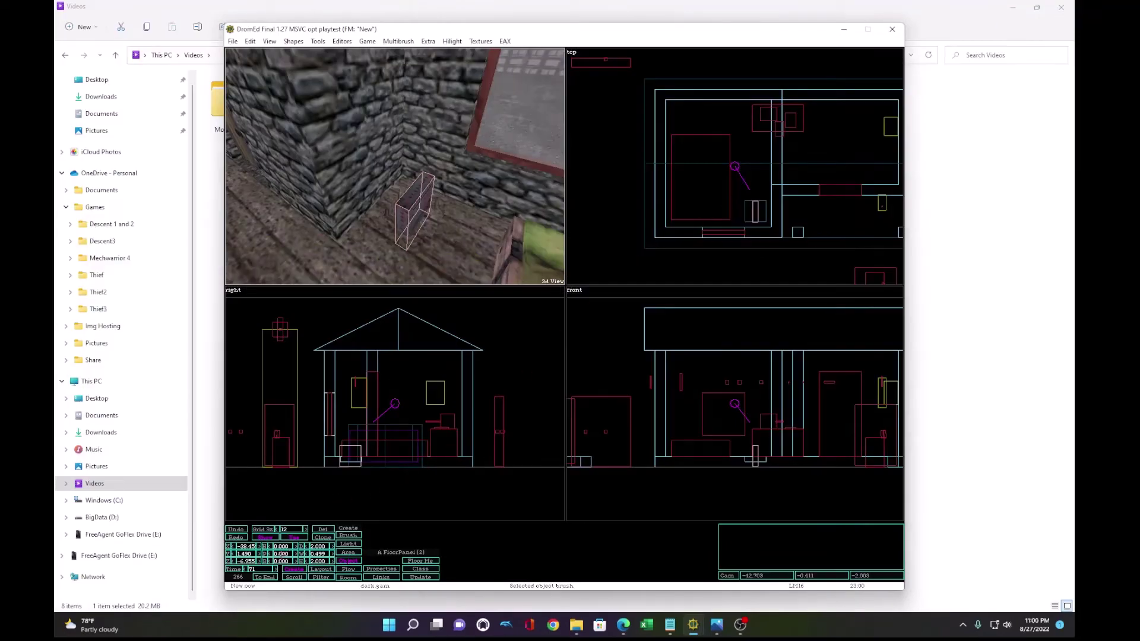
click(282, 561)
text(90)
key(Return)
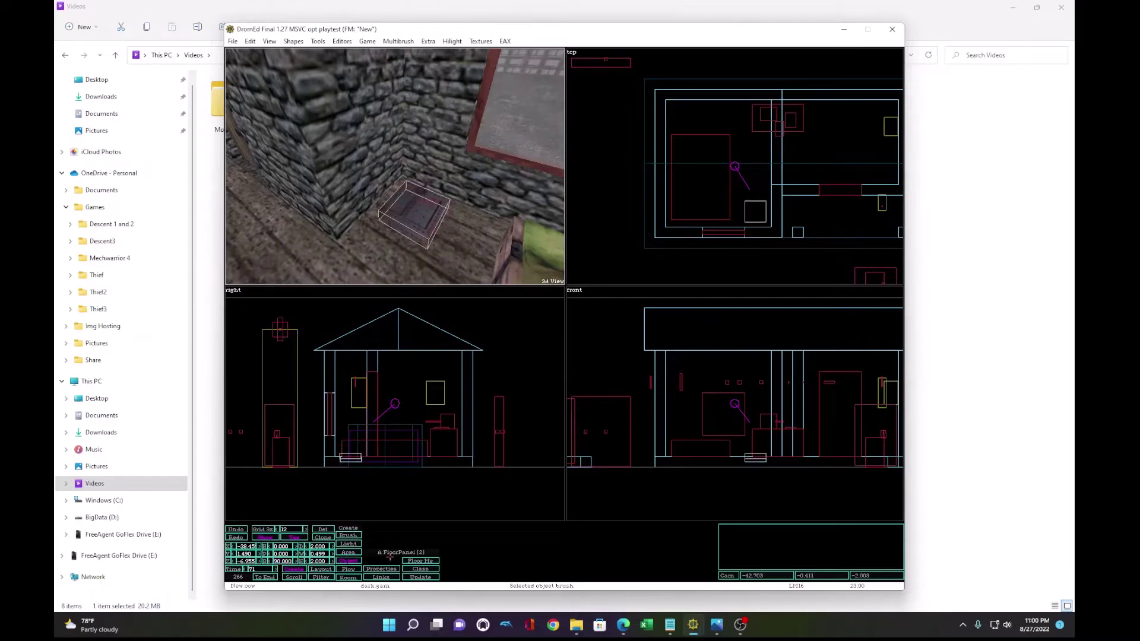
Step: Add the Shape, Scale property to the floor panel and set its Y scale to 0.20, keeping X and Z at 1
click(381, 569)
click(668, 201)
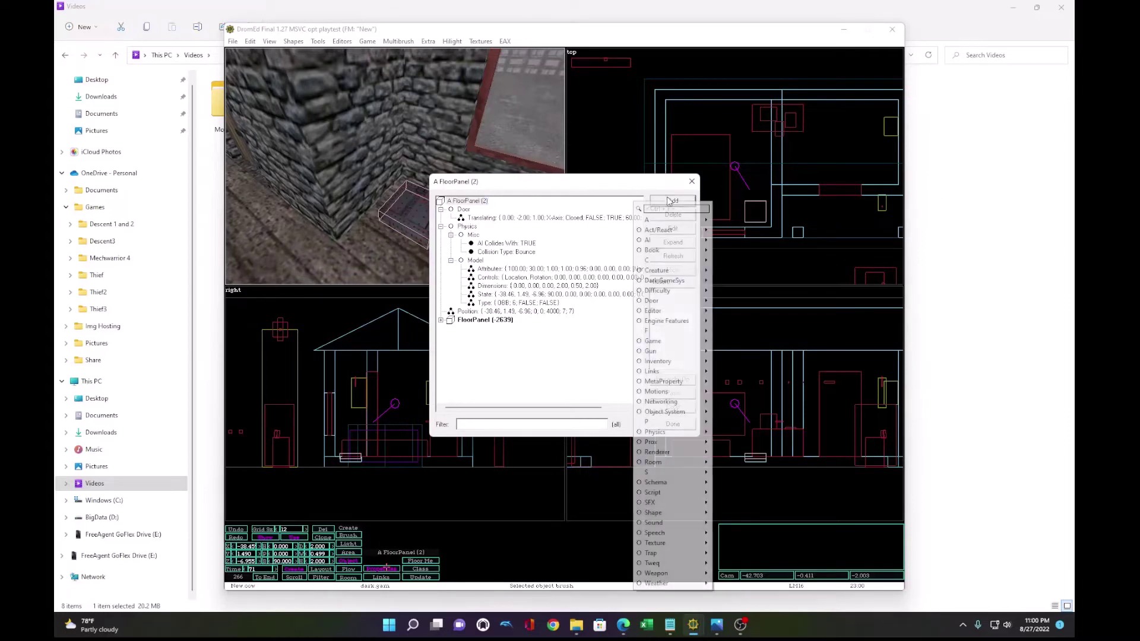
mouse_move(701, 513)
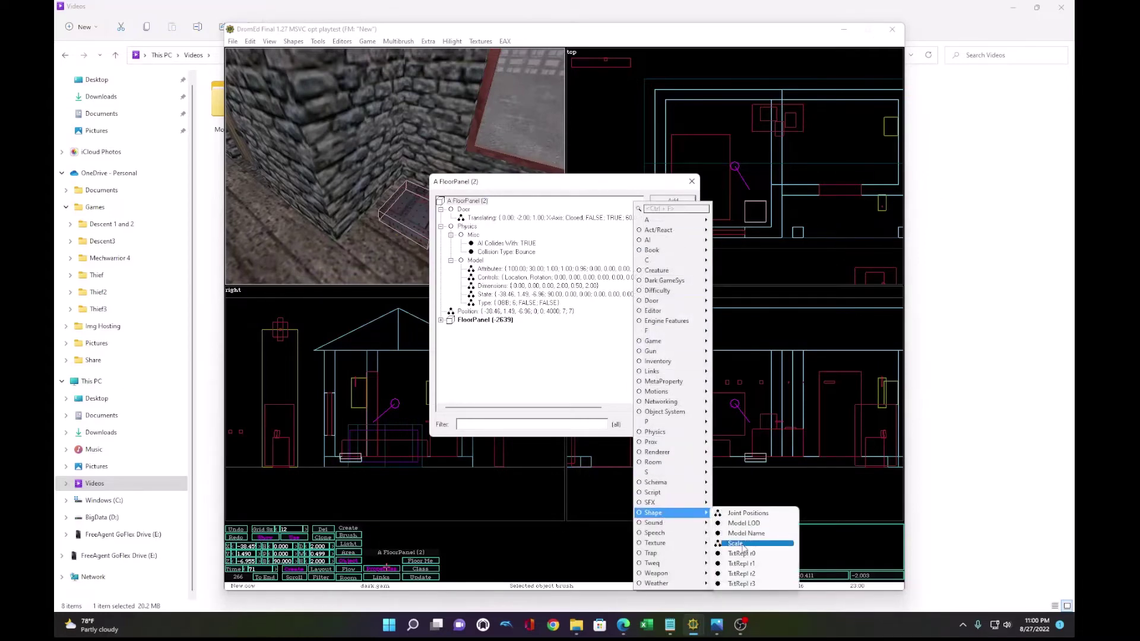
click(735, 544)
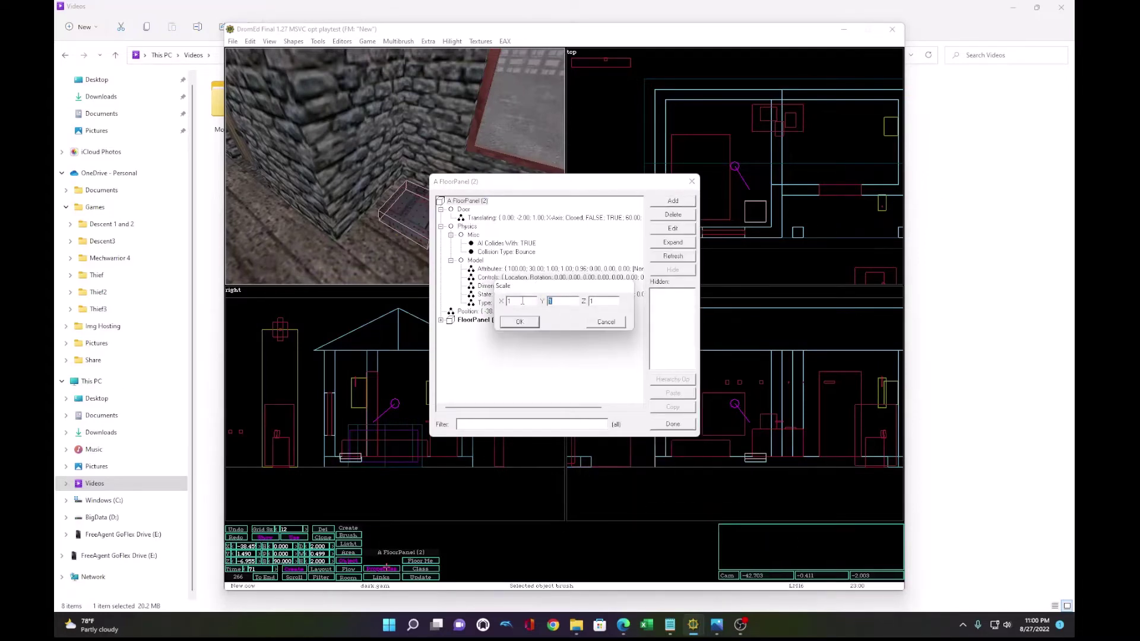
click(532, 326)
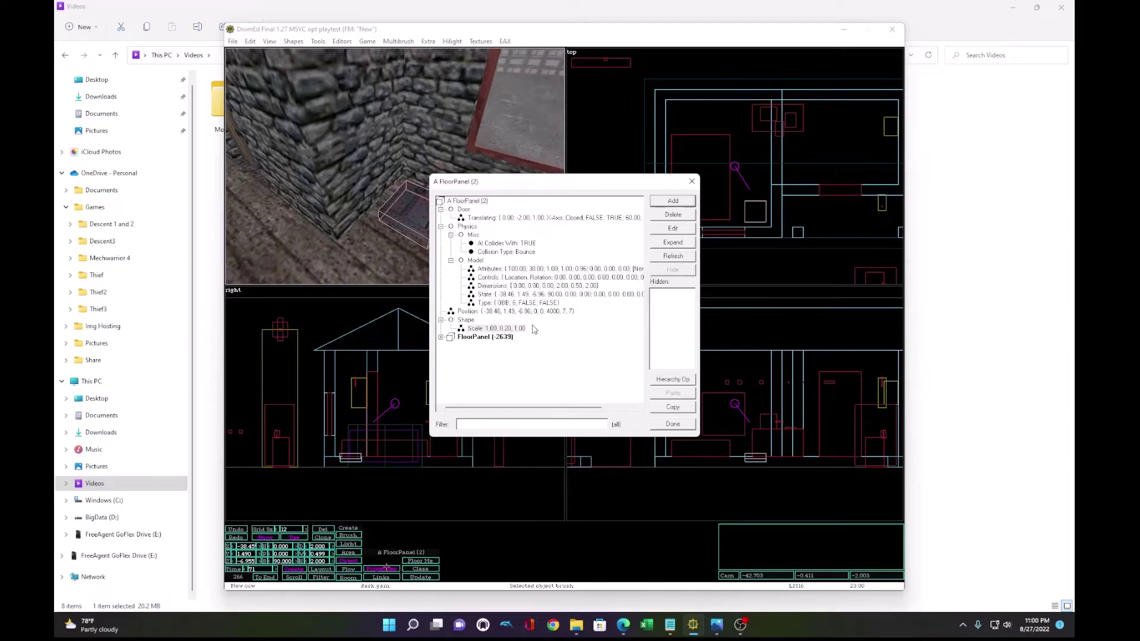
click(672, 424)
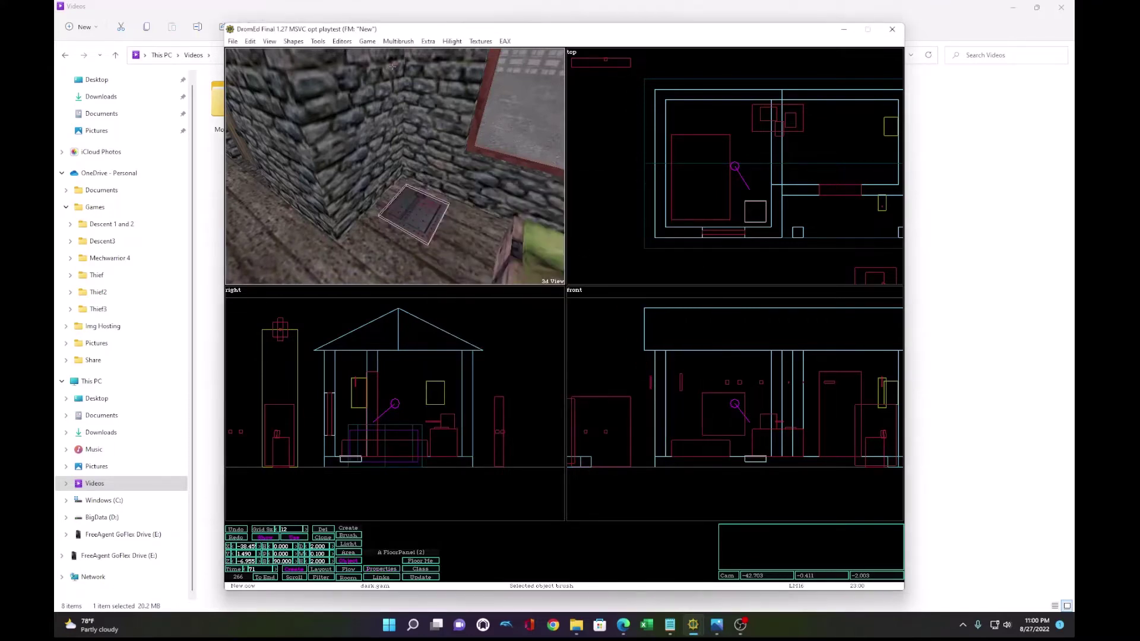
Step: Create a TorchLever from Gizmo, Switches, Levers in the Object Hierarchy and place it in the room near the floor panel
click(342, 41)
click(353, 62)
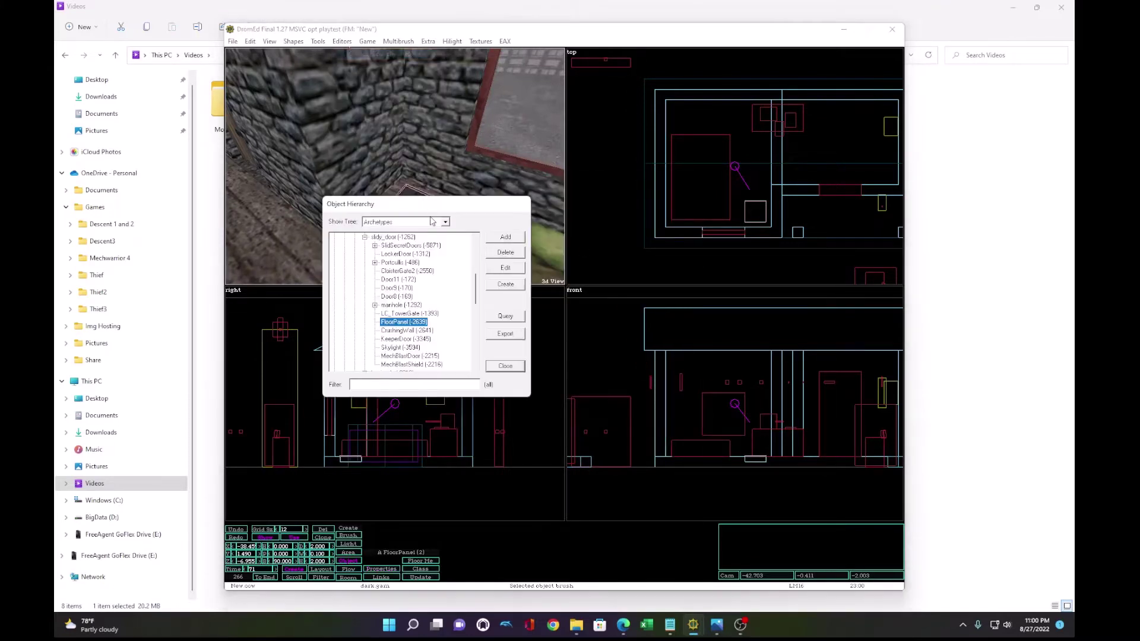
click(365, 238)
scroll(368, 289, up, 3)
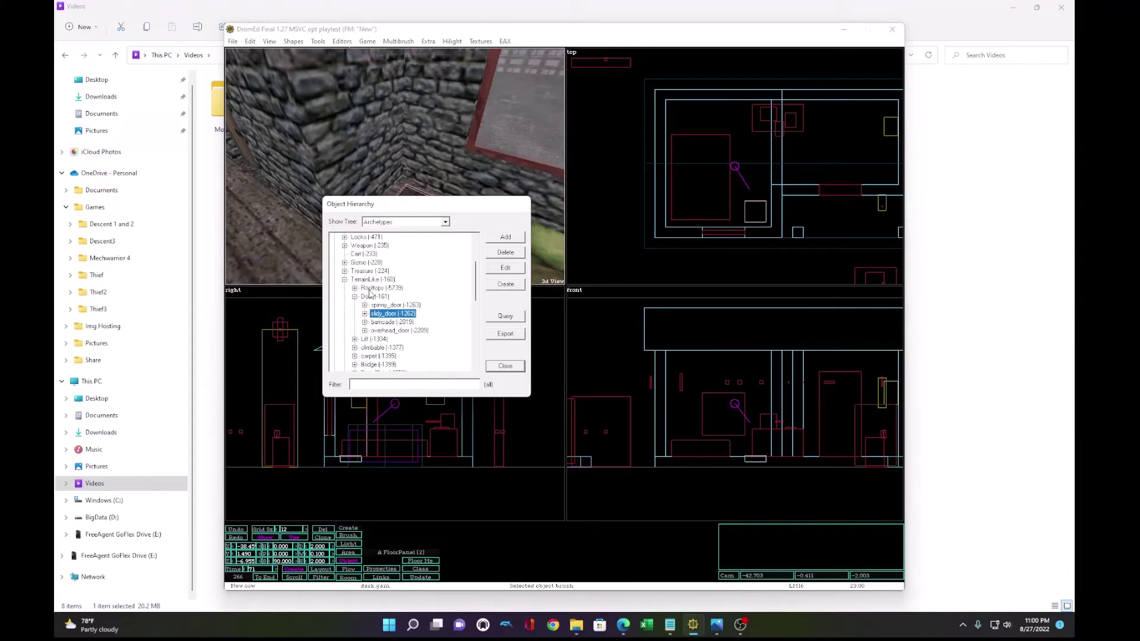
click(345, 263)
click(354, 280)
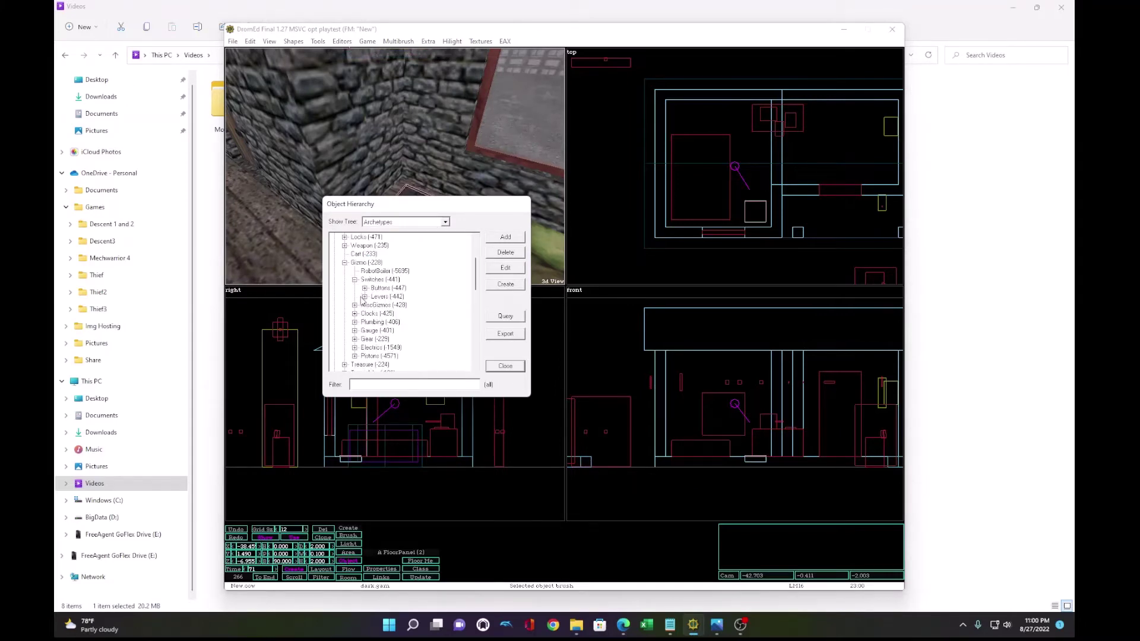
click(364, 297)
click(398, 348)
click(514, 285)
key(Insert)
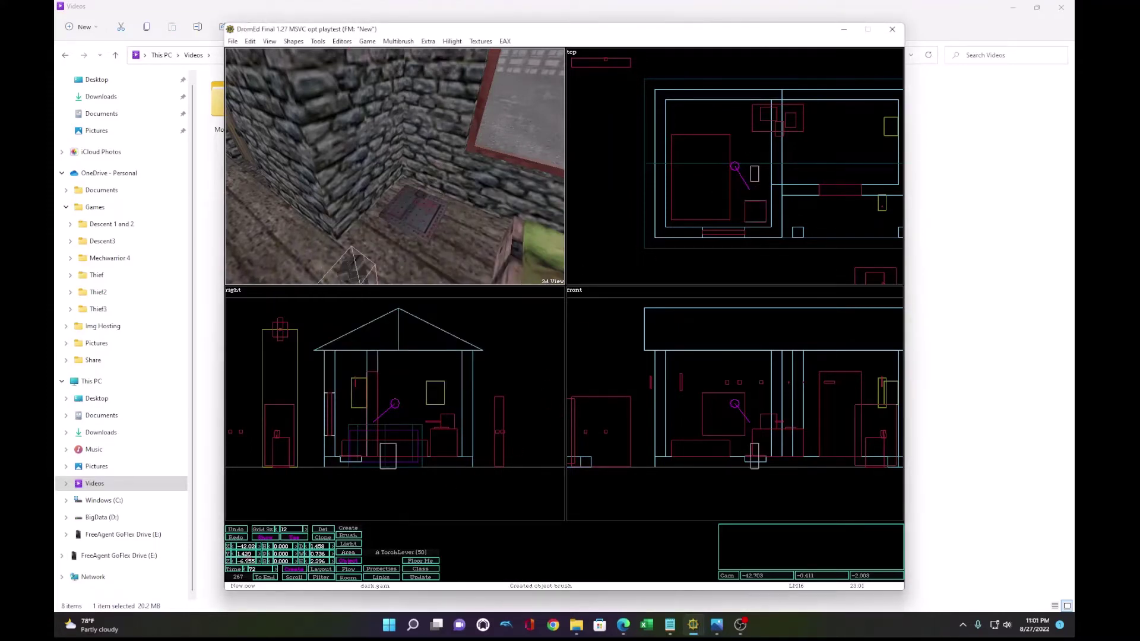
Step: Raise the TorchLever to Z -2, set its heading to 270 and move it against the wall above the floor panel
click(247, 560)
key(Return)
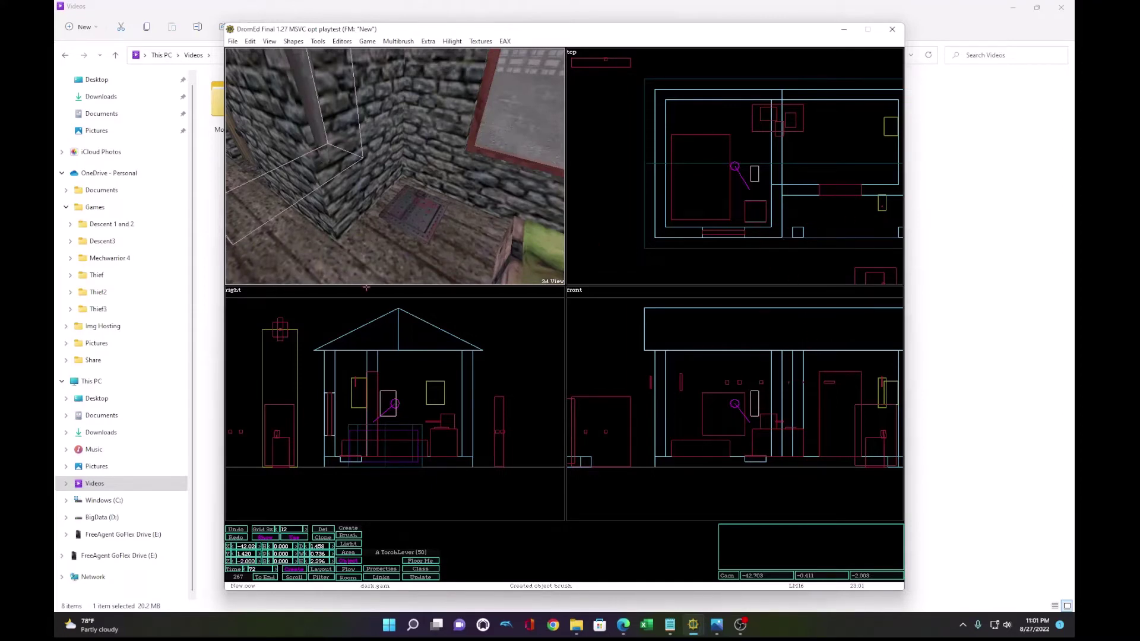
key(s)
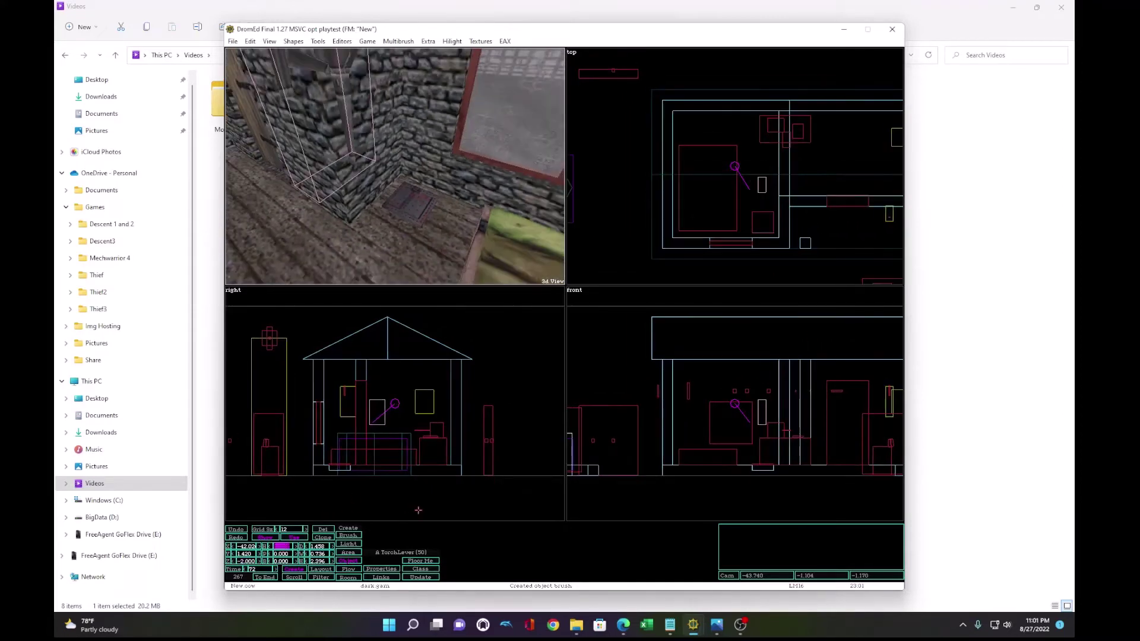
text(270)
key(Return)
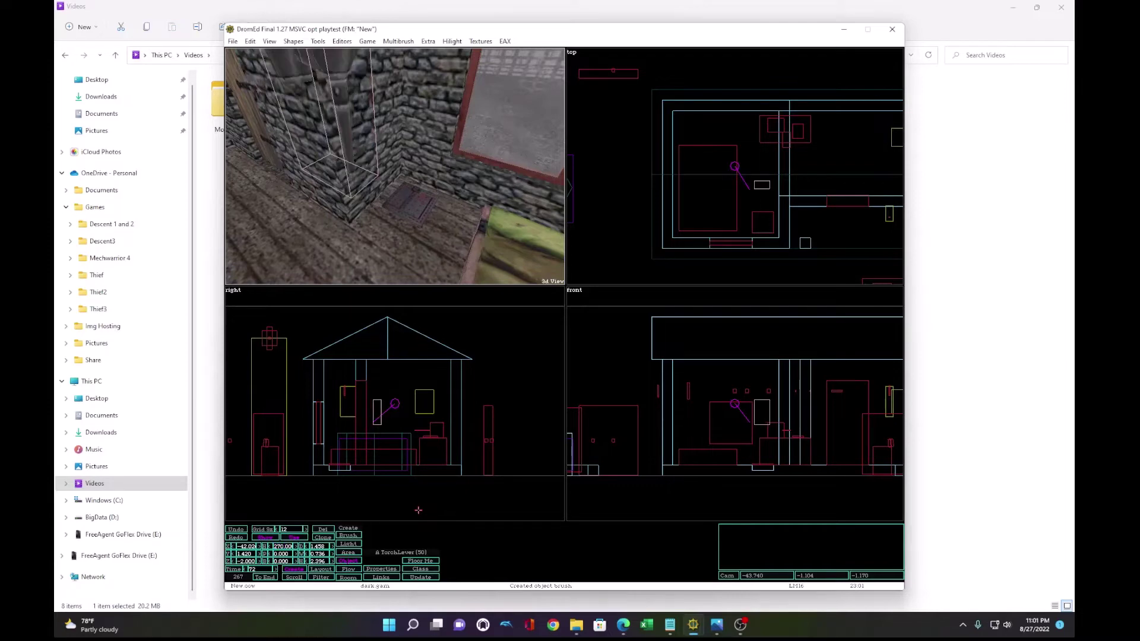
drag(762, 185, 770, 219)
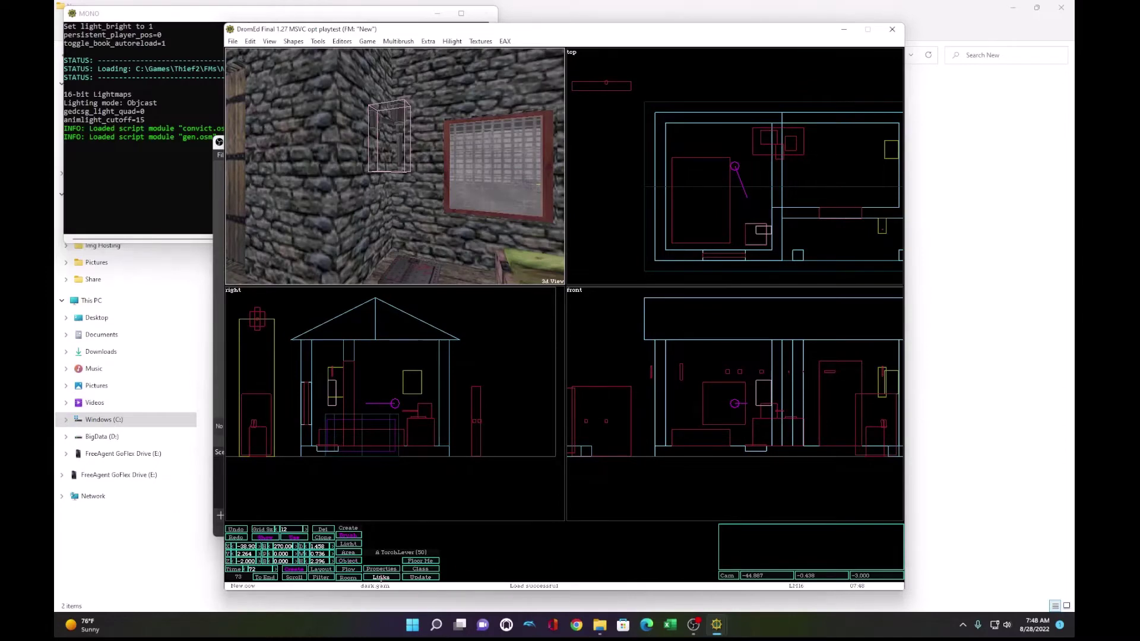
Step: Add a ControlDevice link from the TorchLever to the floor panel, object 51
click(380, 577)
click(726, 212)
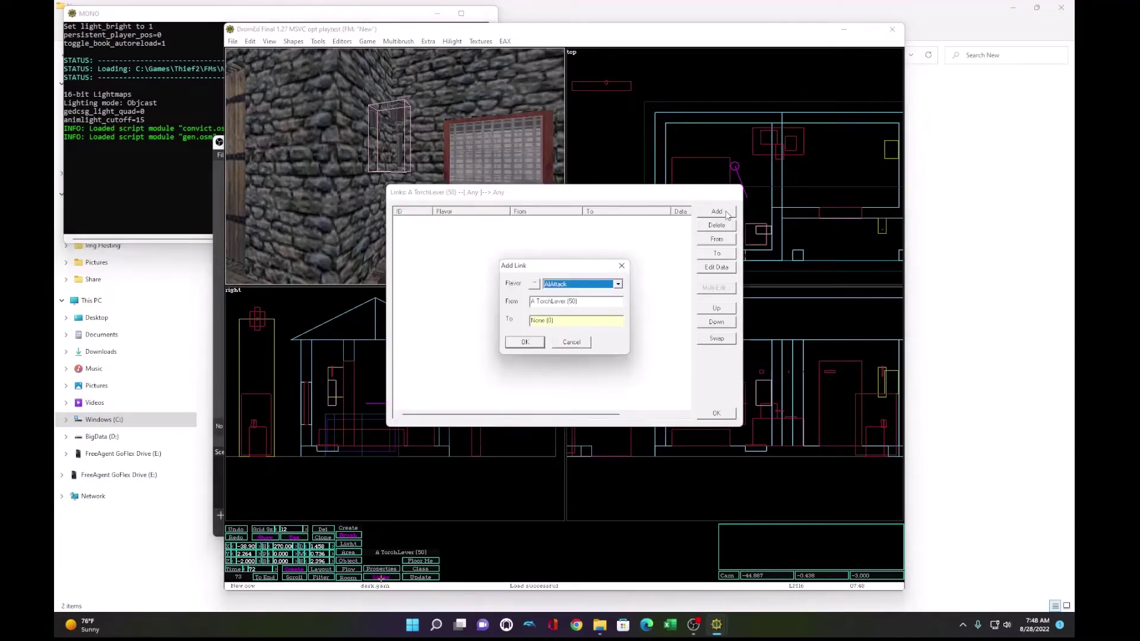
click(618, 284)
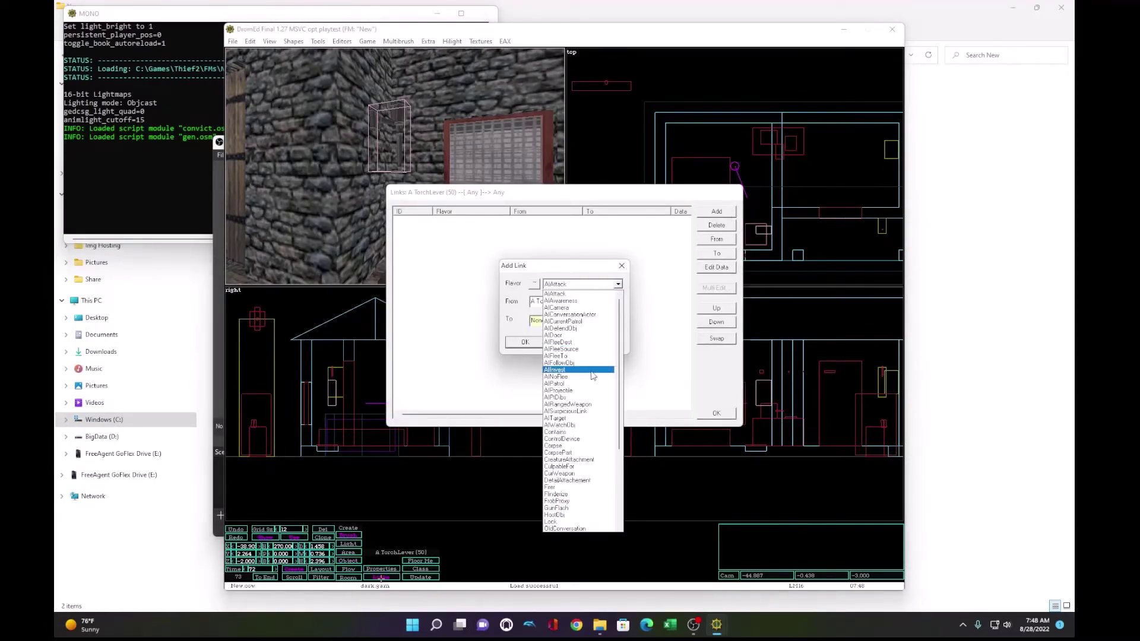
scroll(585, 380, down, 3)
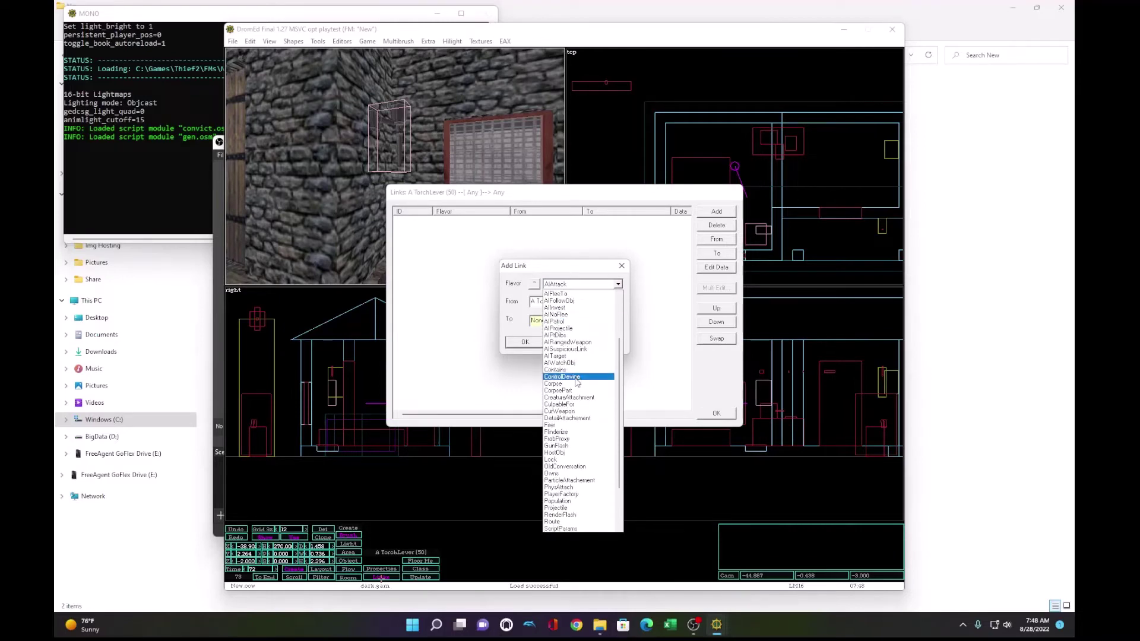
click(576, 377)
key(Tab)
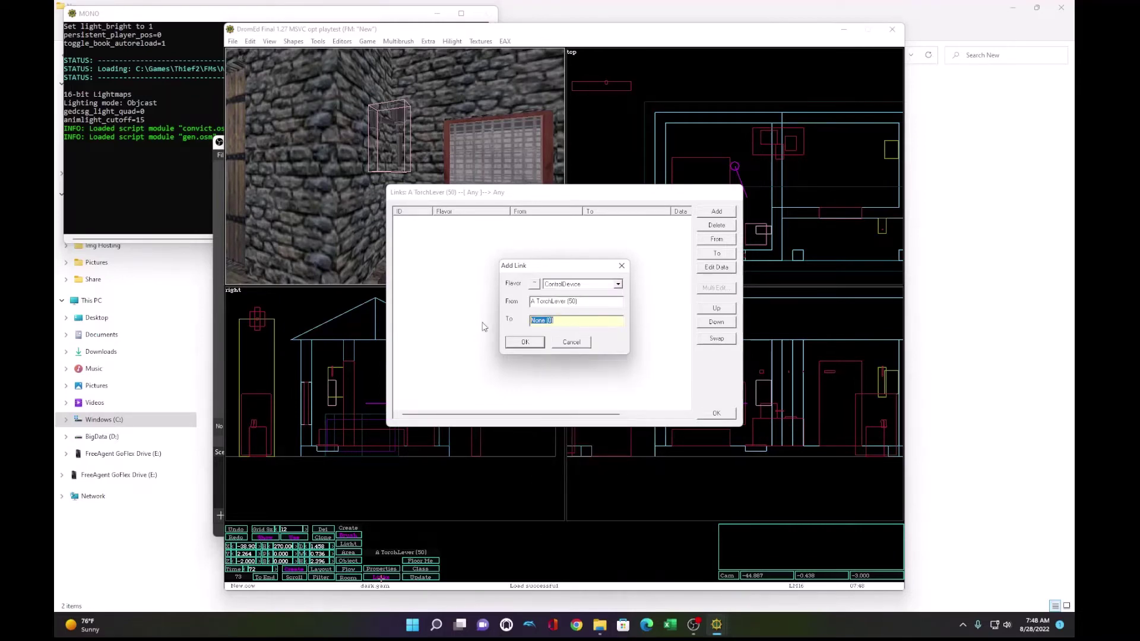
text(51)
click(524, 343)
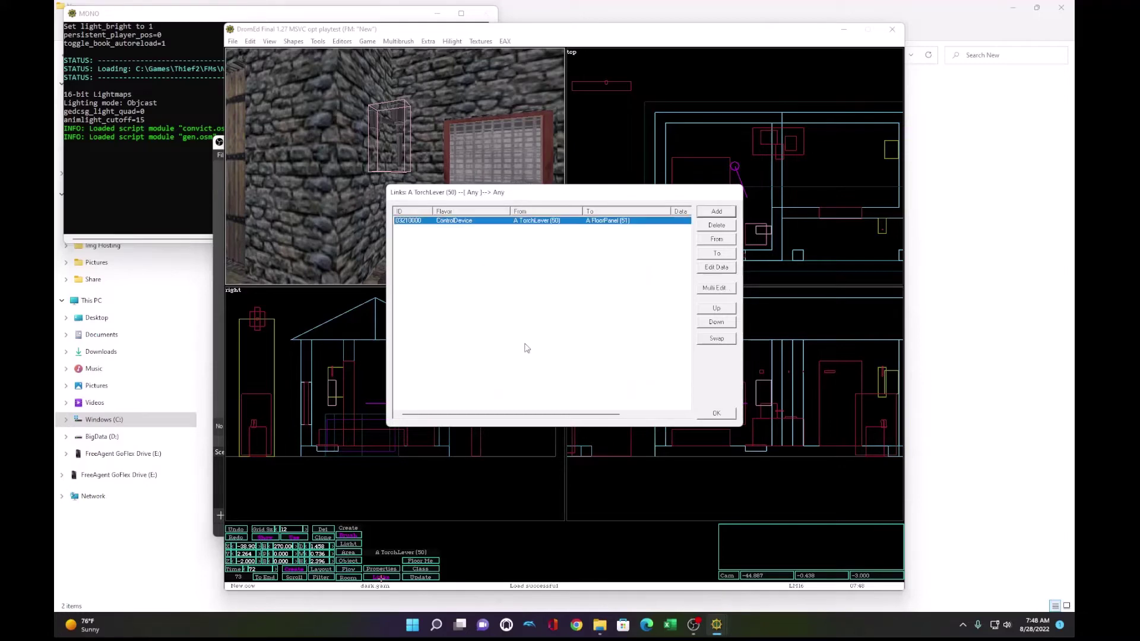
click(716, 414)
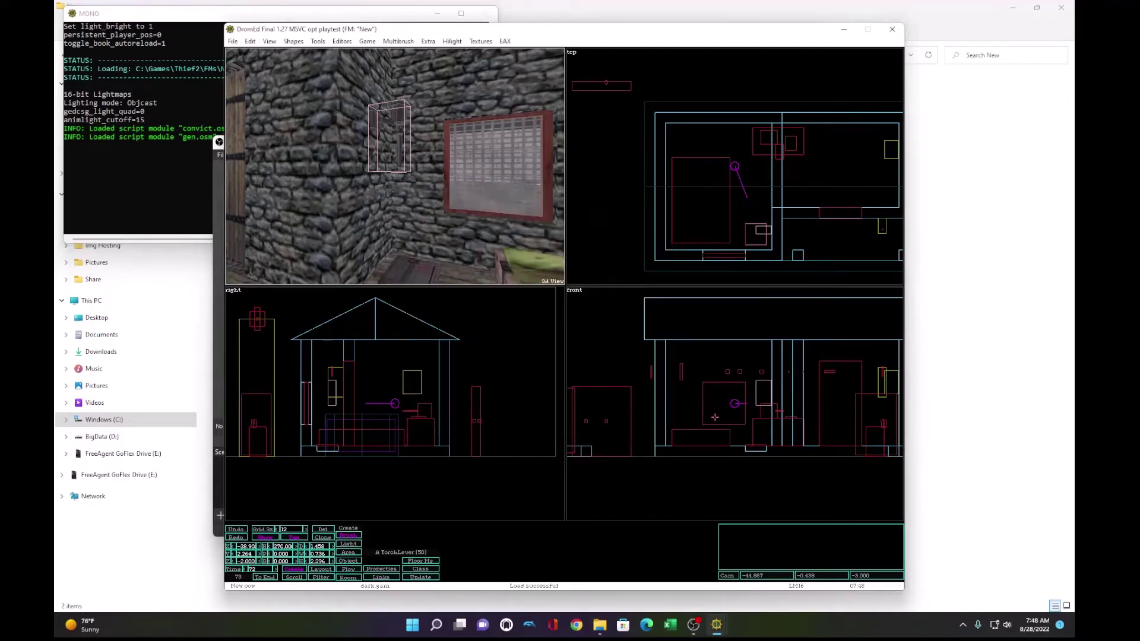
Step: Select the floor panel and add the FrobInert metaproperty to it
click(749, 247)
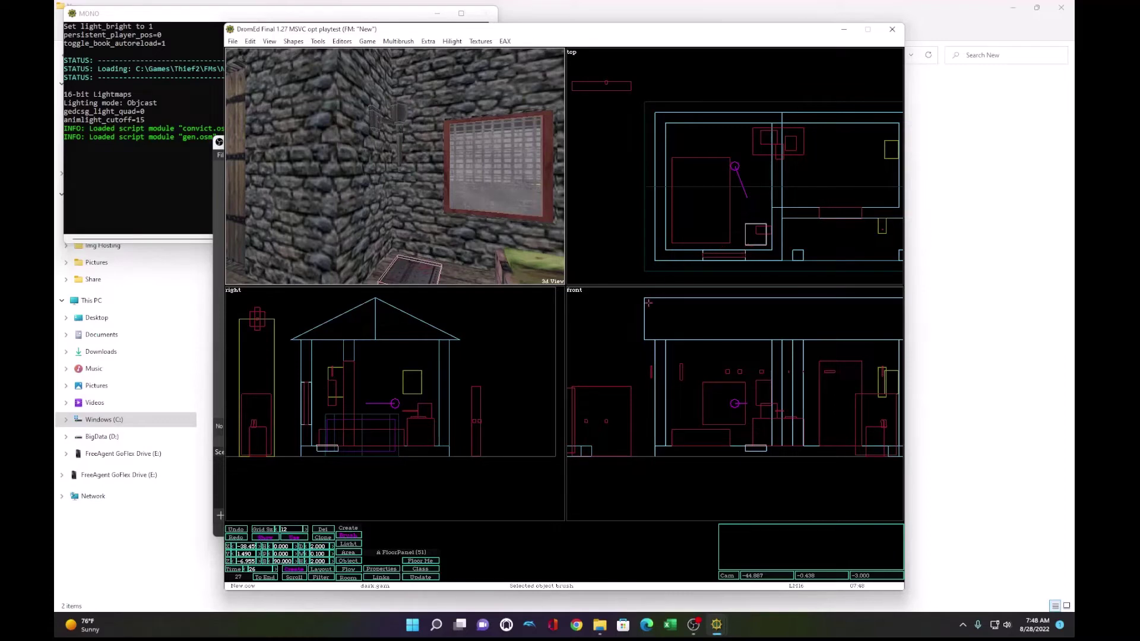
click(385, 569)
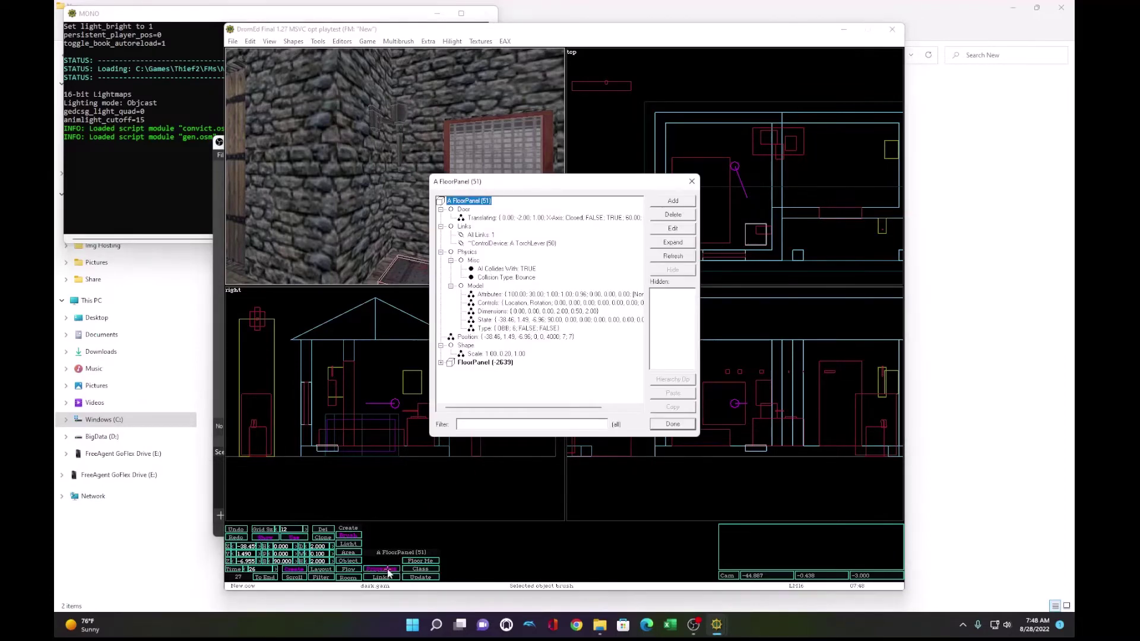
click(675, 202)
mouse_move(683, 382)
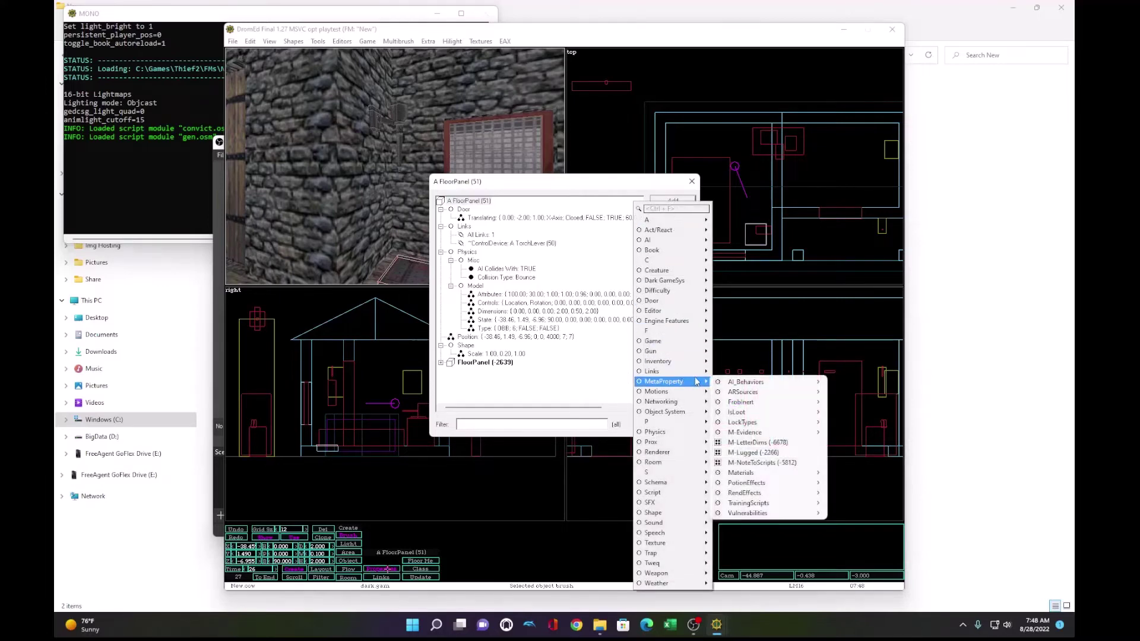
mouse_move(732, 403)
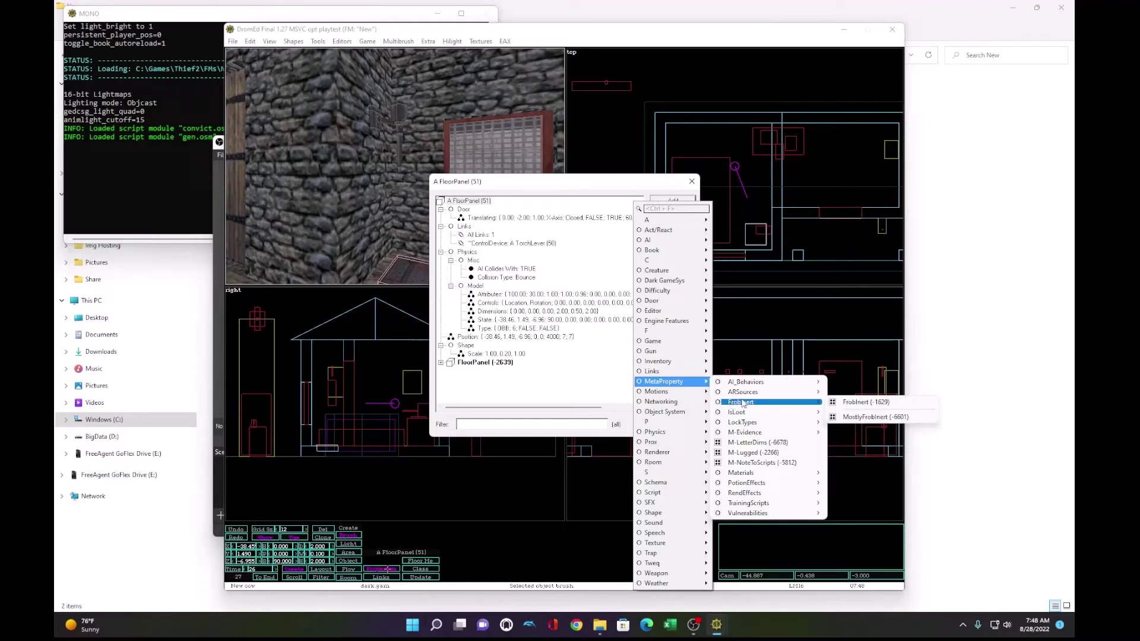
click(848, 403)
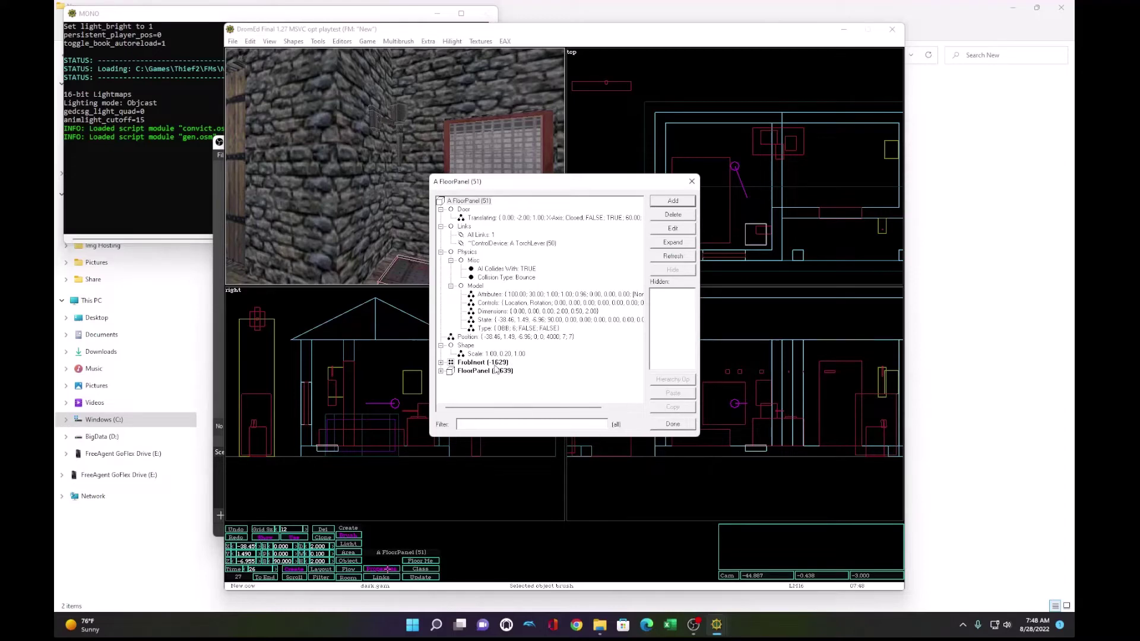
Step: Add the Dark GameSys, Stats property to the floor panel with the Hidden flag
click(674, 201)
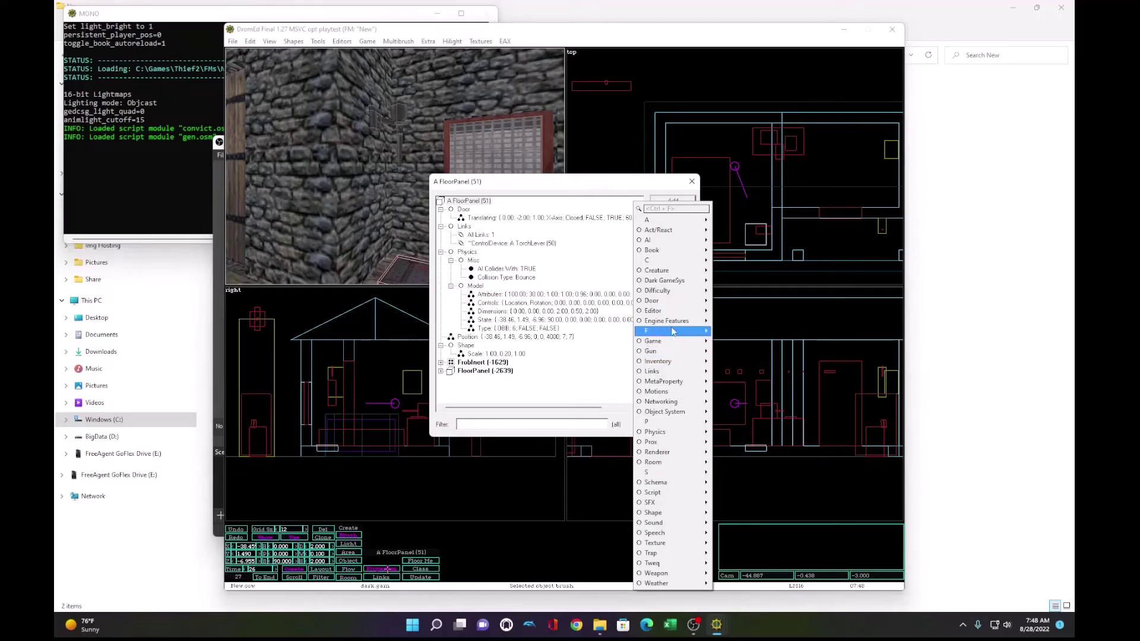
mouse_move(674, 284)
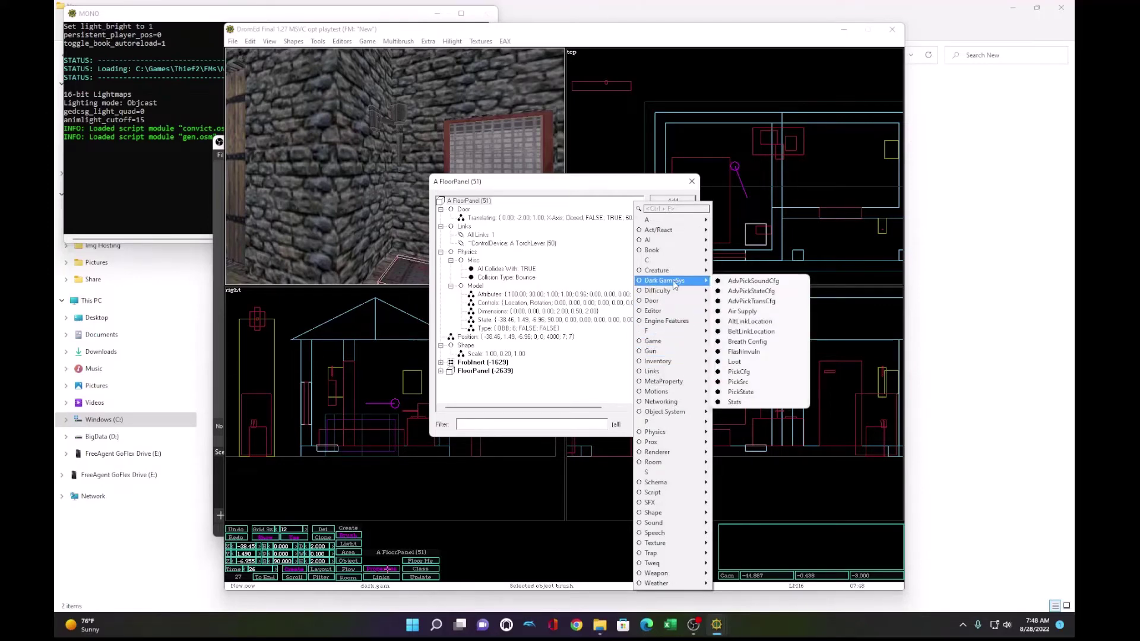
click(737, 402)
click(573, 303)
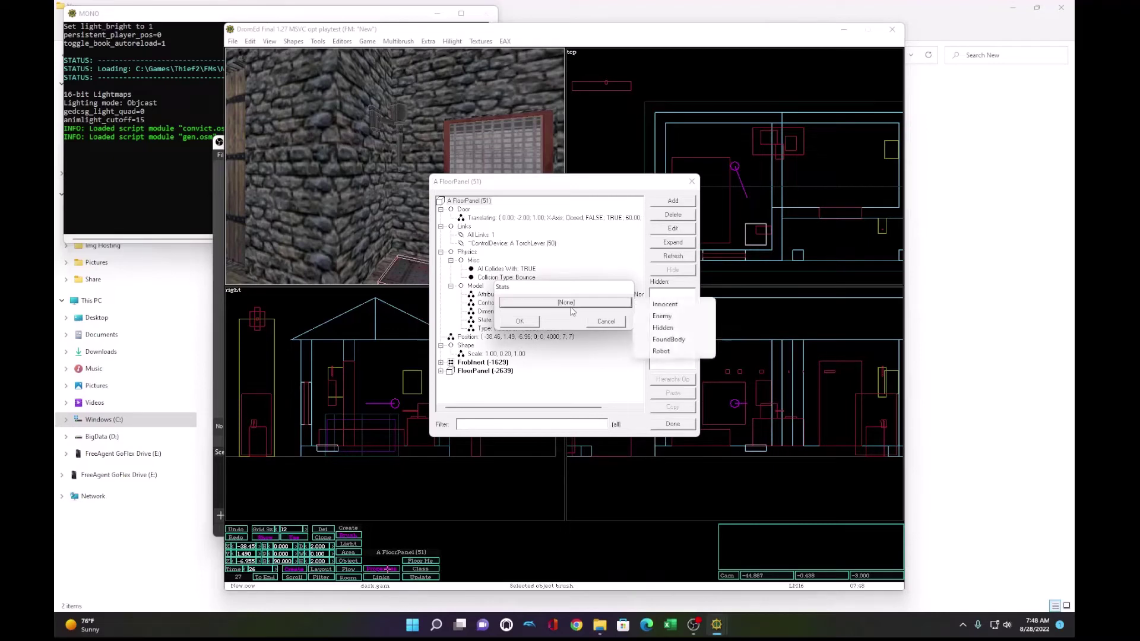
click(663, 328)
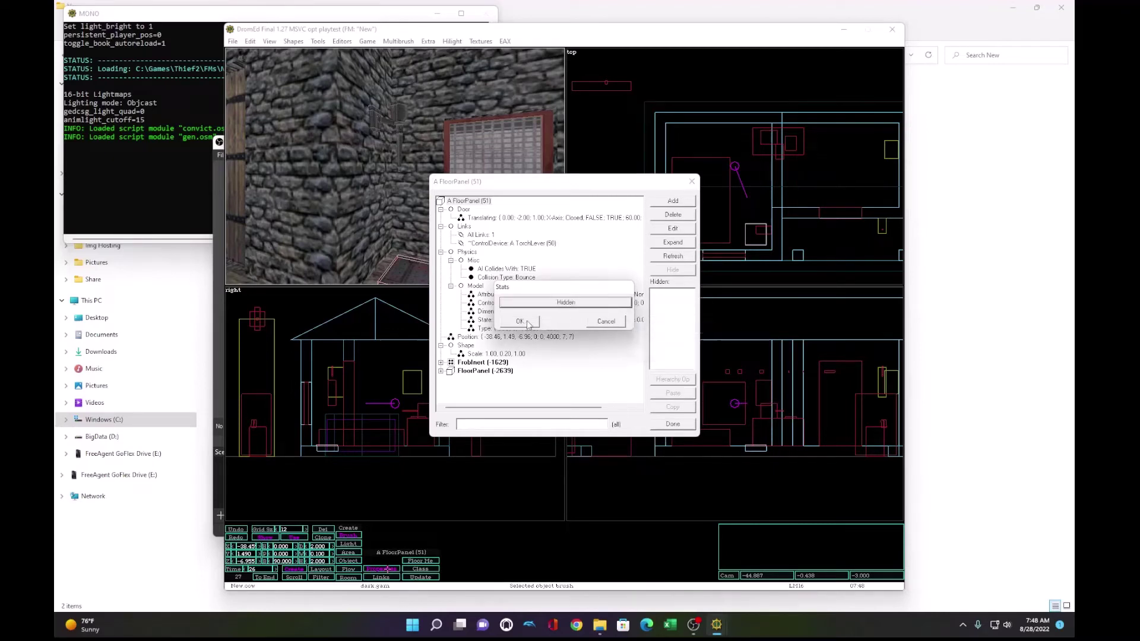
click(519, 322)
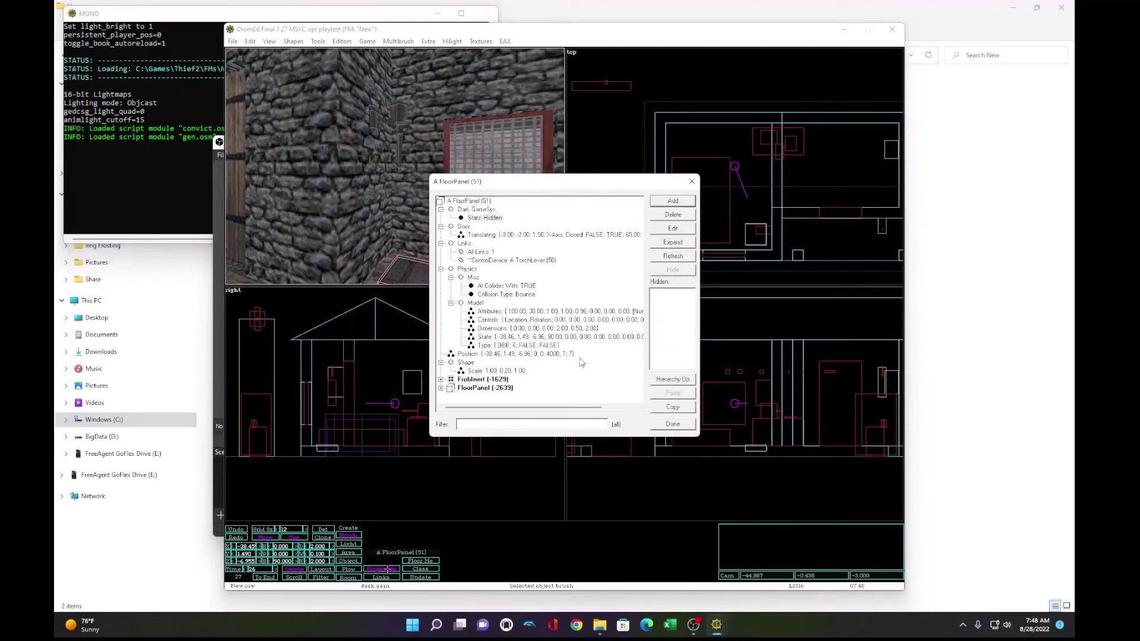
click(672, 424)
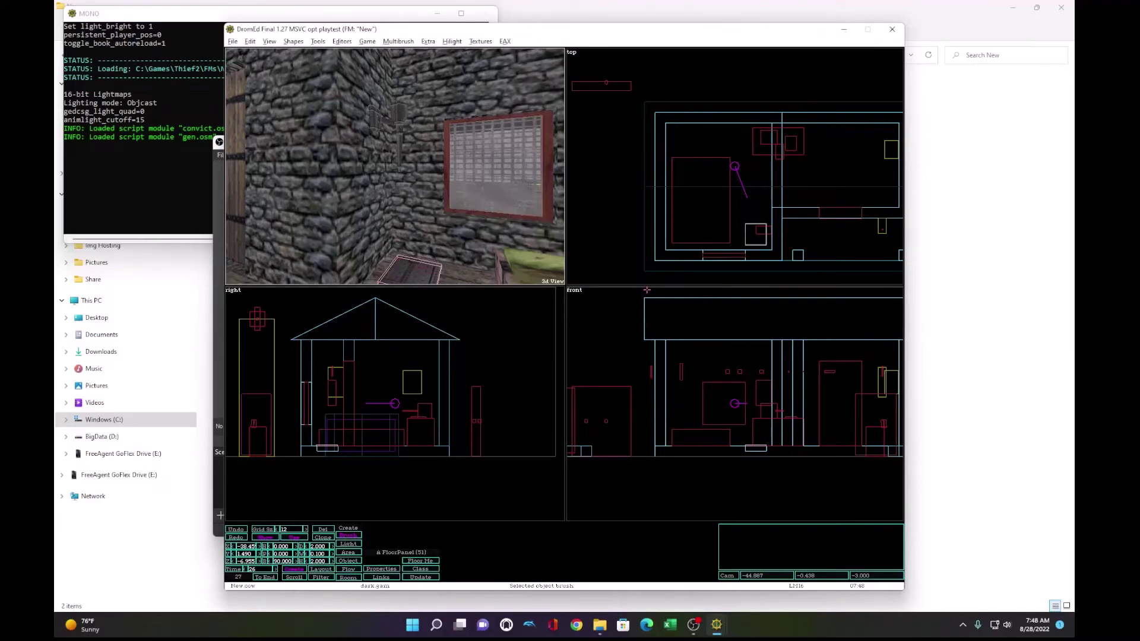
Step: Playtest the level in game mode to check the lever and the hidden floor panel
key(alt+g)
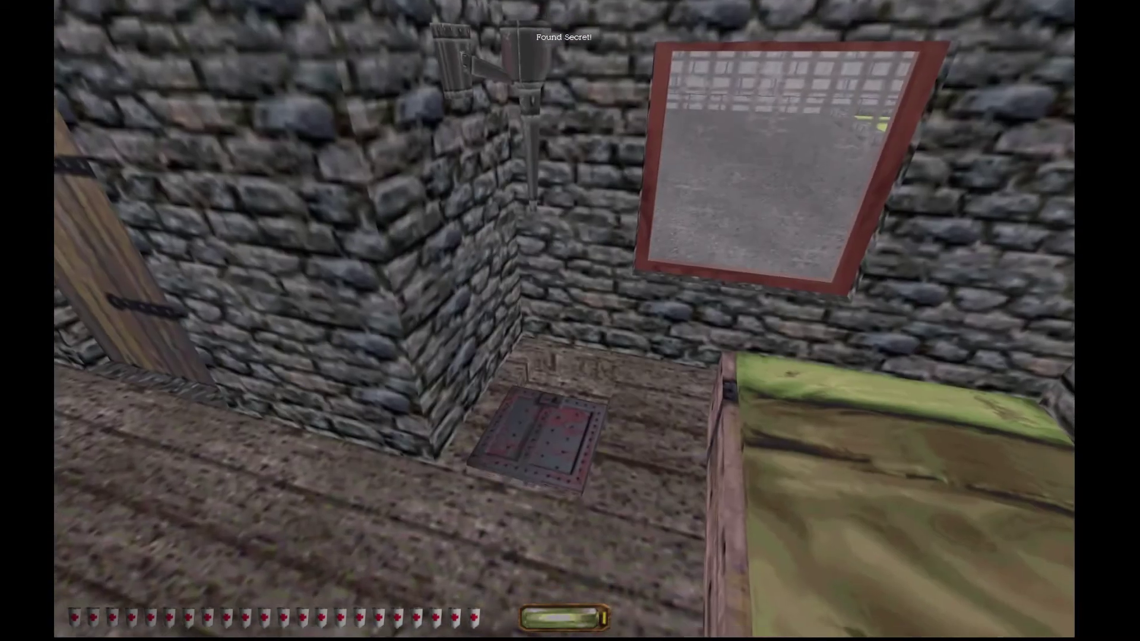
key(w)
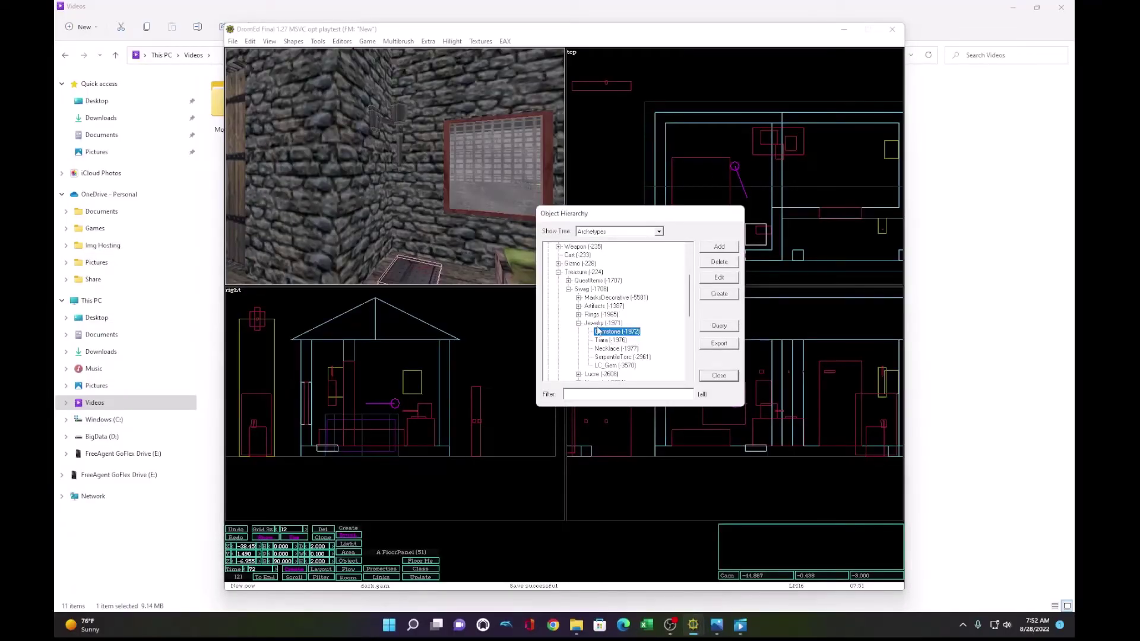
Step: Place a Gemstone on the floor of the recess under the panel and put a clone of it at another spot there
click(730, 294)
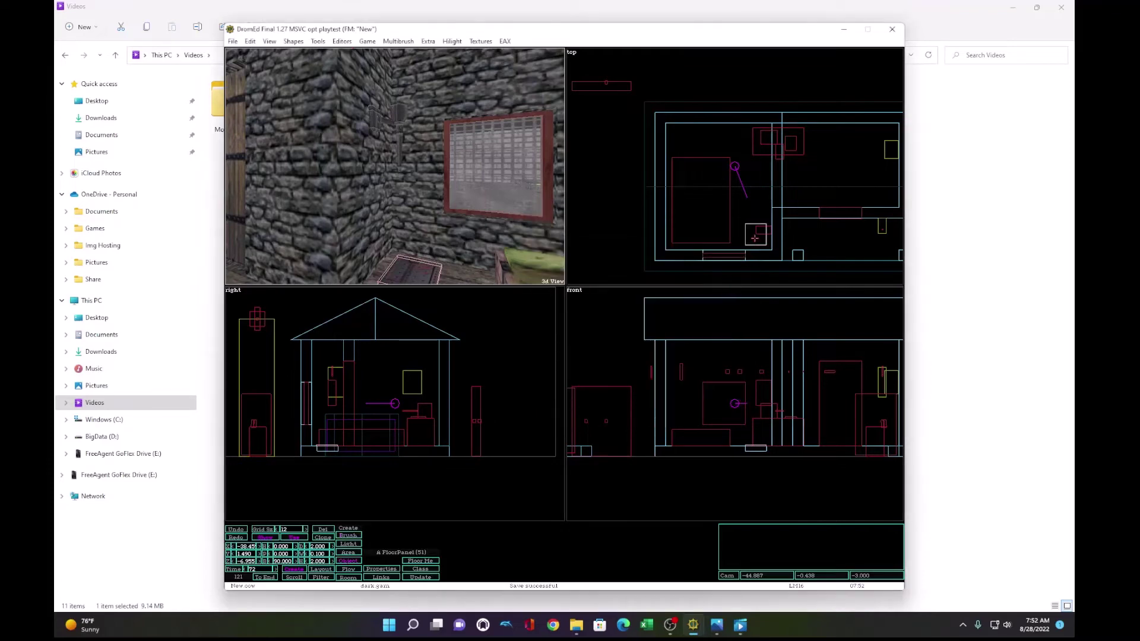
key(Insert)
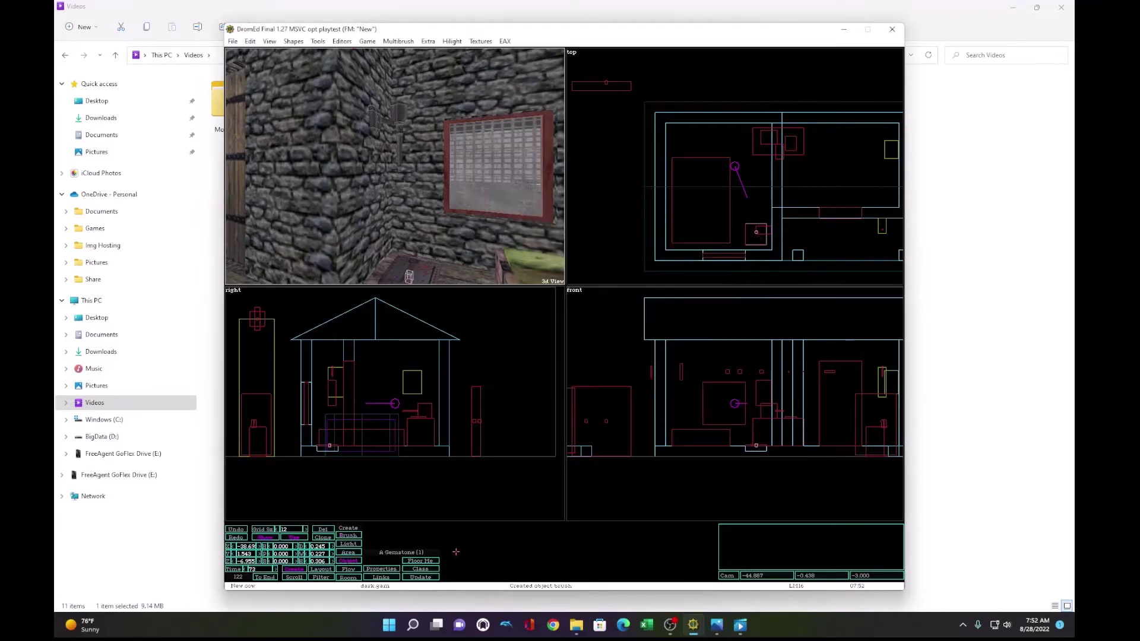
click(436, 560)
click(323, 538)
shift+drag(742, 269, 743, 271)
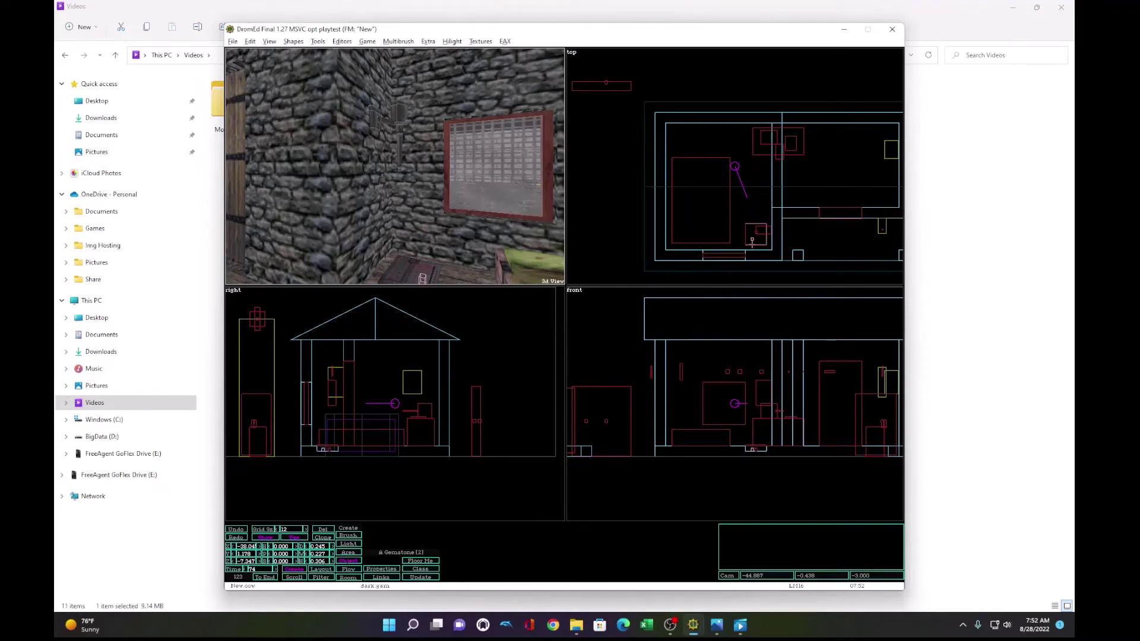
Step: Playtest the level in game mode to check the gemstones in the recess under the floor panel
key(alt+g)
key(w)
right_click(564, 319)
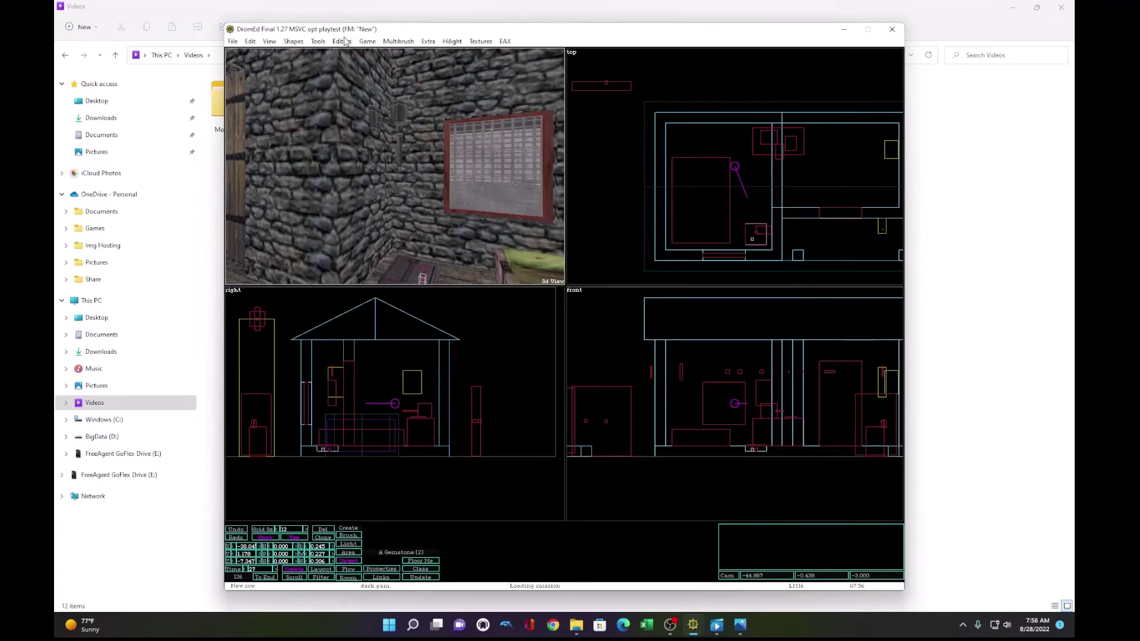
Step: Create a TeleportTrap from the fnord, TrapTrig archetypes and place it over a gemstone in the floor recess
click(342, 41)
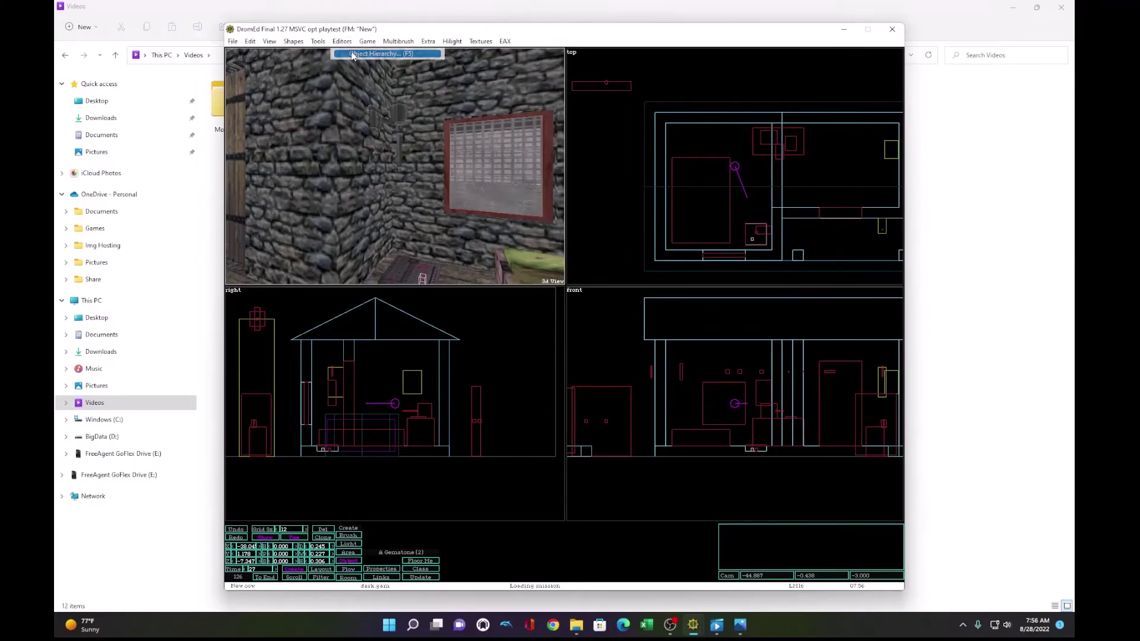
click(352, 54)
click(558, 281)
scroll(573, 315, up, 3)
click(549, 272)
click(559, 298)
scroll(563, 300, down, 1)
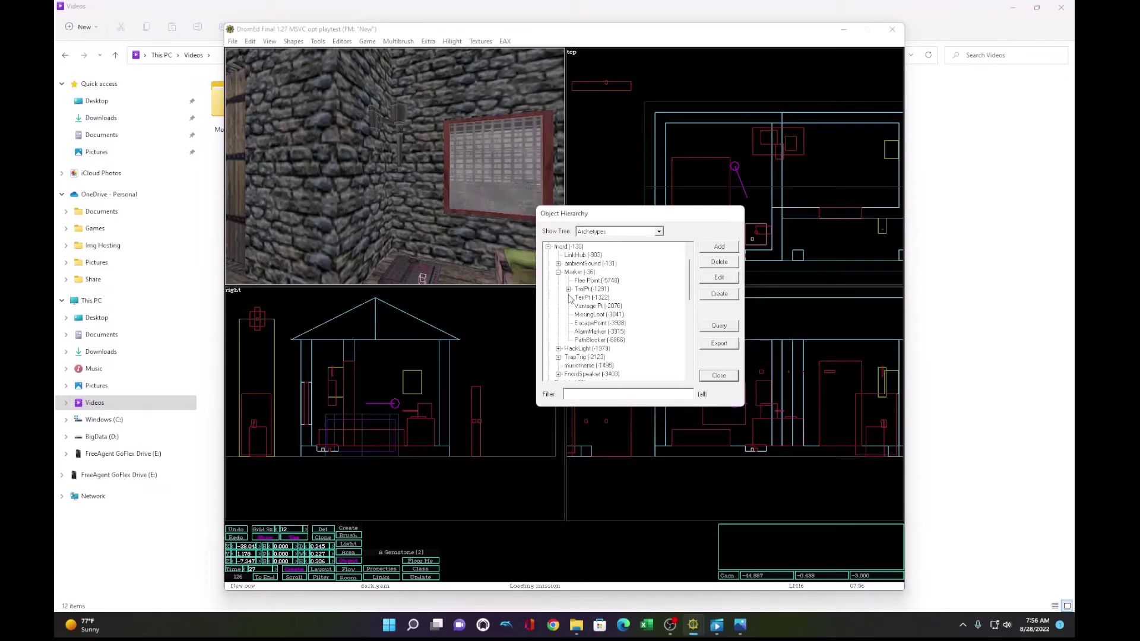
click(558, 357)
scroll(563, 347, down, 1)
scroll(563, 346, up, 1)
click(599, 257)
click(717, 295)
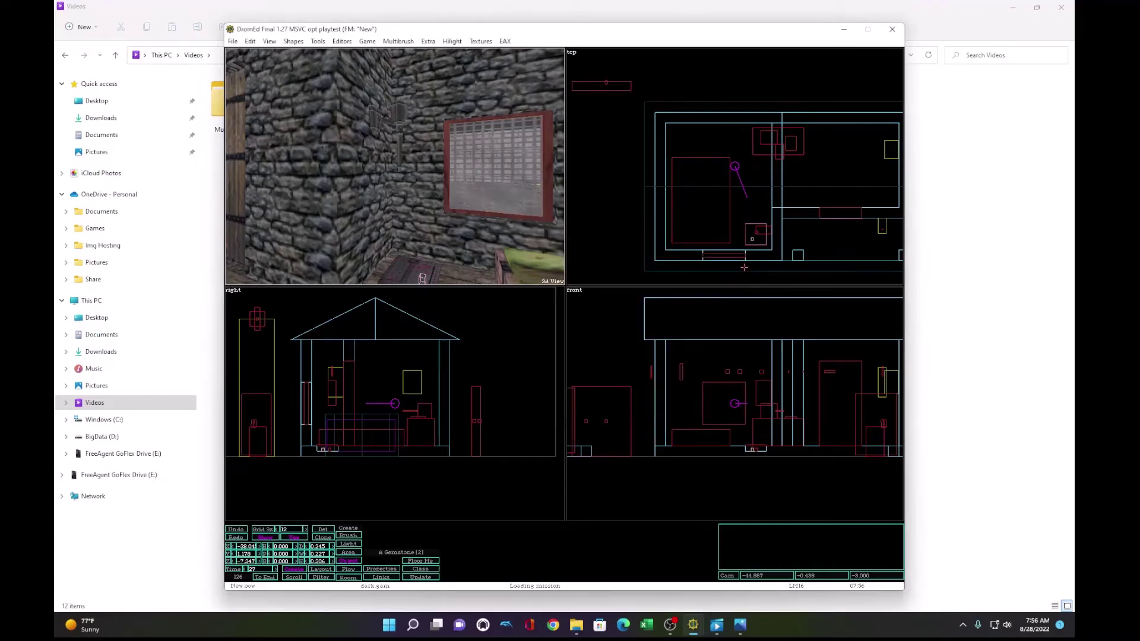
click(751, 235)
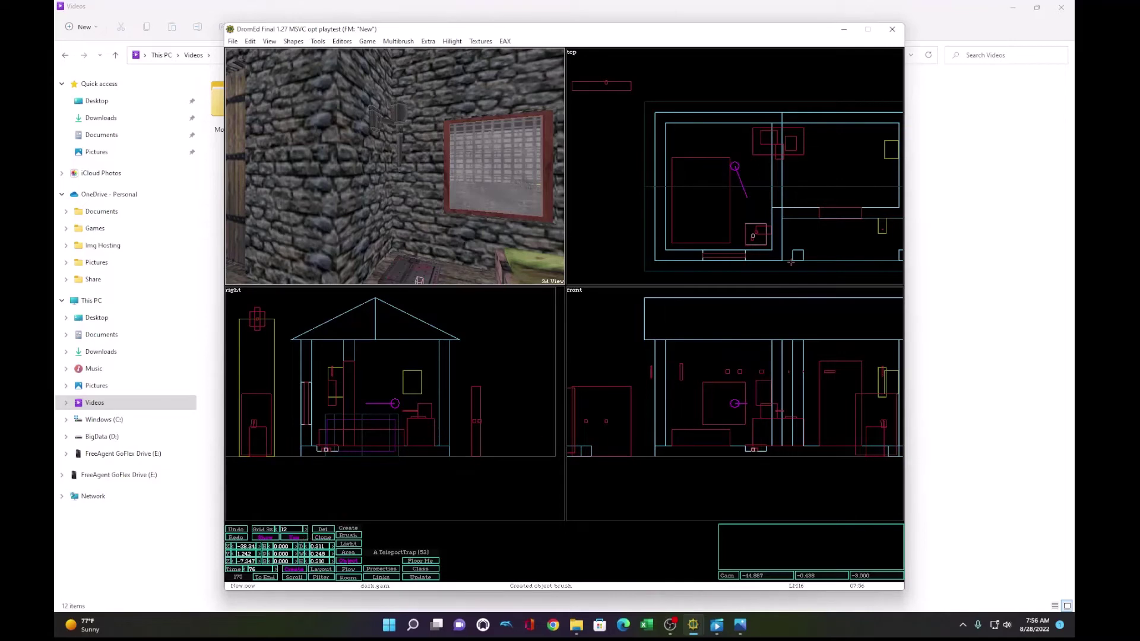
Step: Clone the TeleportTrap and put the copy over the other gemstone in the recess
drag(753, 236, 760, 231)
click(753, 241)
shift+click(754, 232)
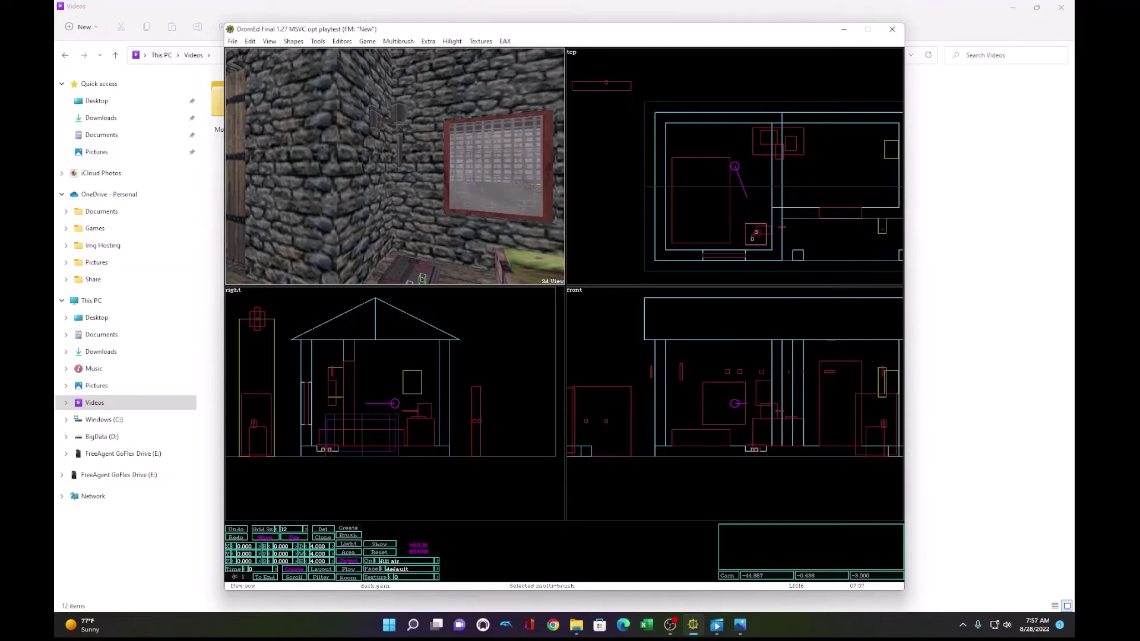
Step: Select TeleportTrap 52 in the recess and add a ControlDevice link from it to Gemstone 1
scroll(788, 210, down, 3)
alt+drag(750, 218, 749, 320)
right_click(744, 239)
click(746, 253)
mouse_move(742, 238)
alt+mouse_down()
mouse_move(750, 261)
mouse_move(736, 232)
alt+mouse_up()
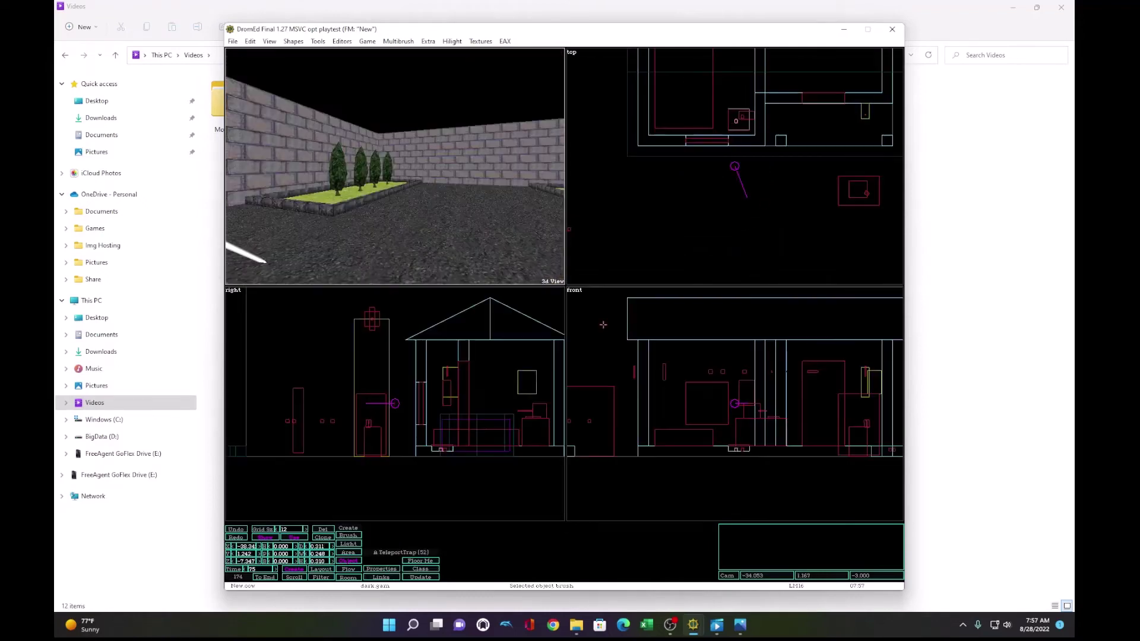
click(381, 577)
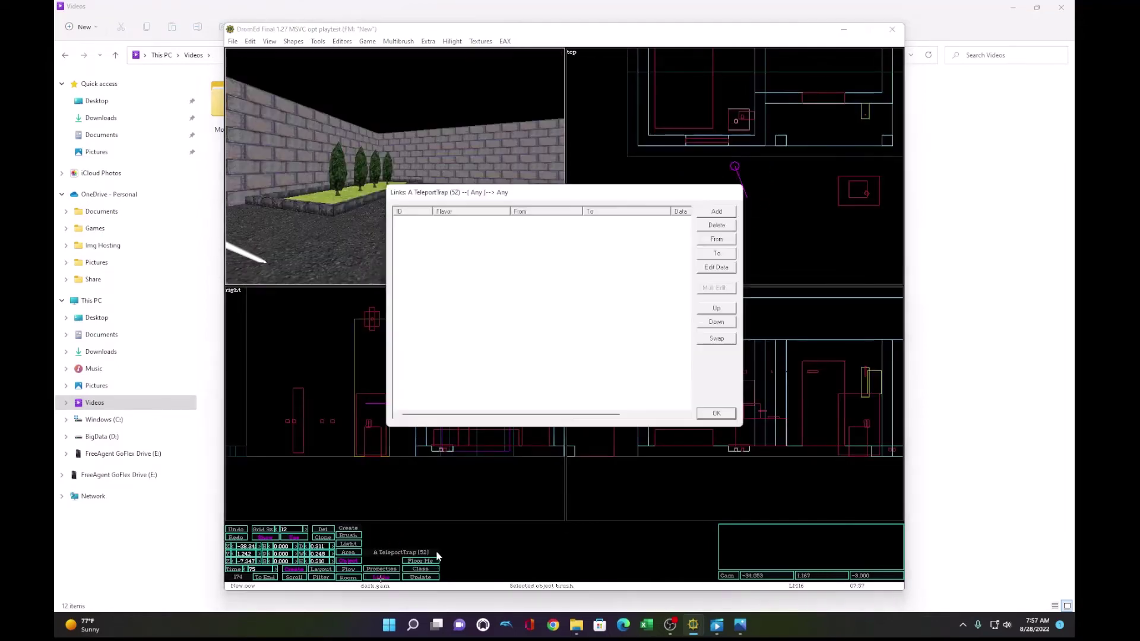
click(713, 212)
click(612, 283)
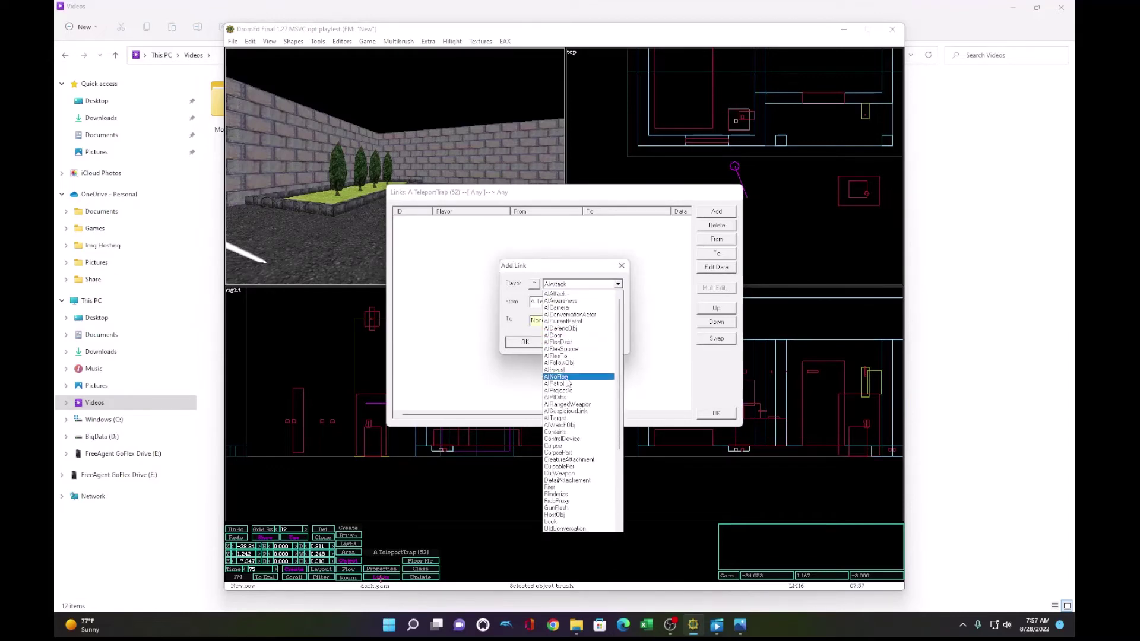
scroll(567, 385, down, 3)
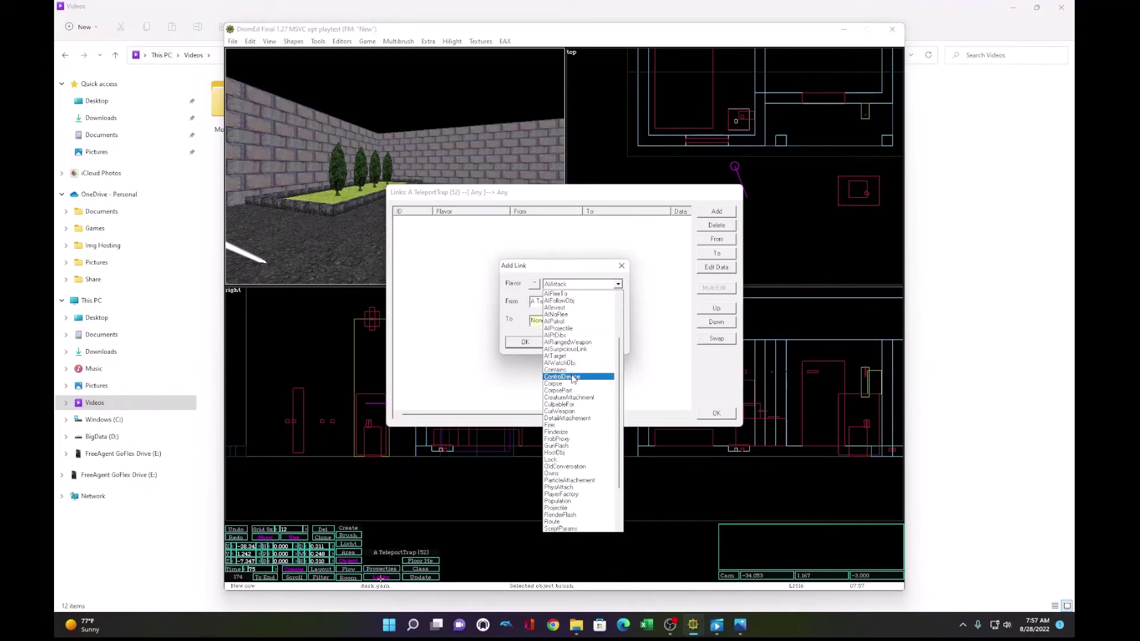
click(571, 376)
drag(564, 324, 524, 328)
text(1)
click(521, 343)
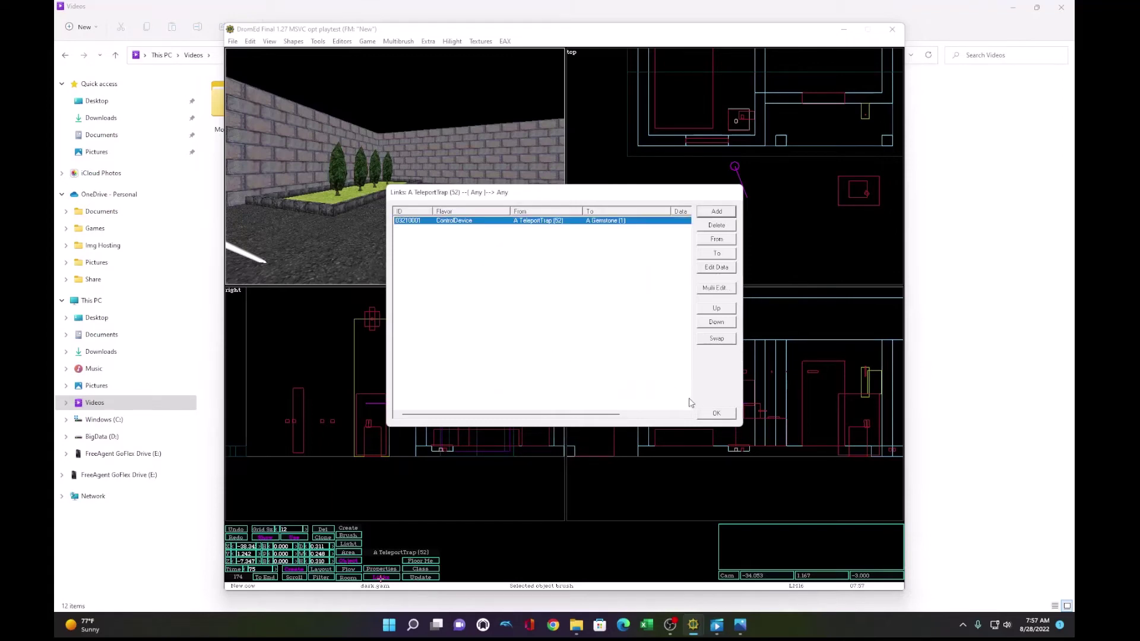
click(716, 413)
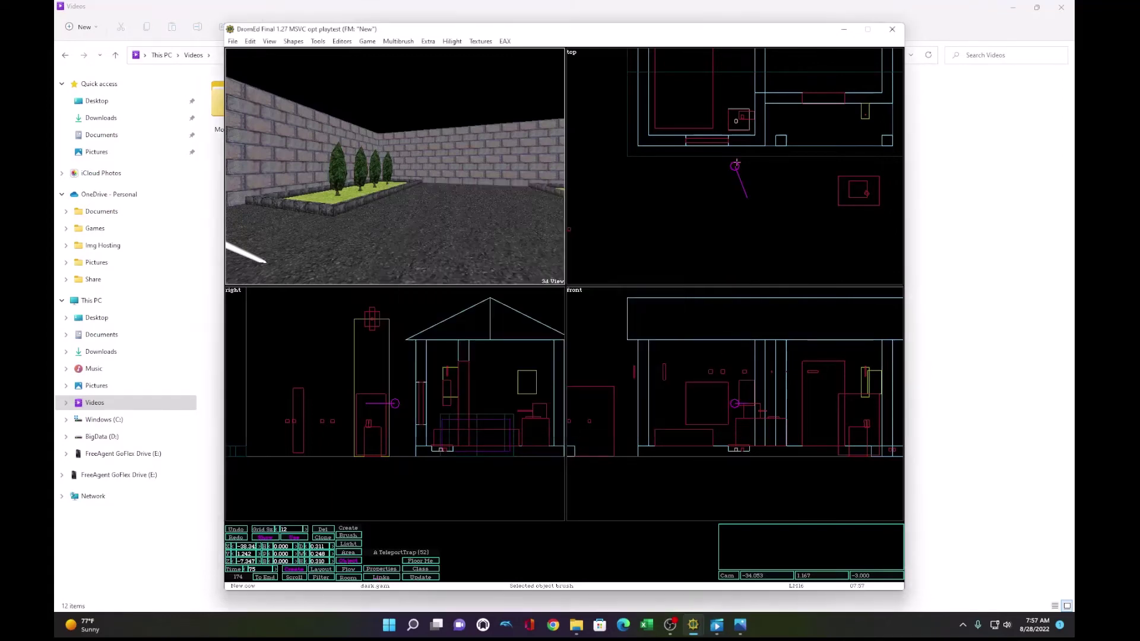
Step: Select TeleportTrap 53 in the recess and add a ControlDevice link from it to Gemstone 2
click(742, 117)
click(395, 576)
click(392, 576)
click(717, 211)
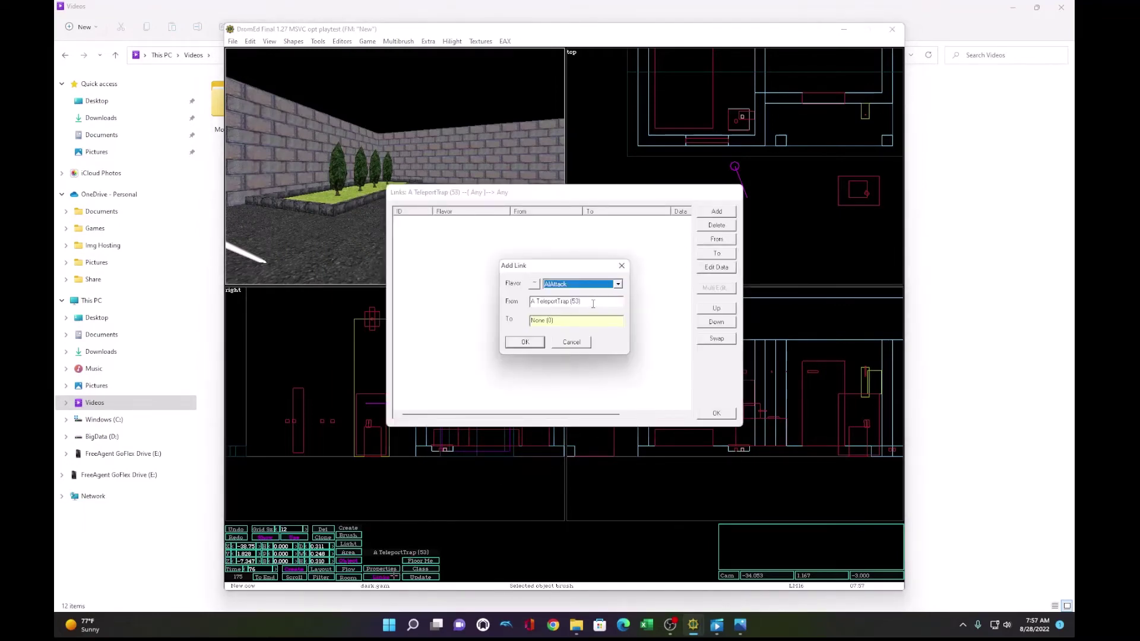
click(618, 284)
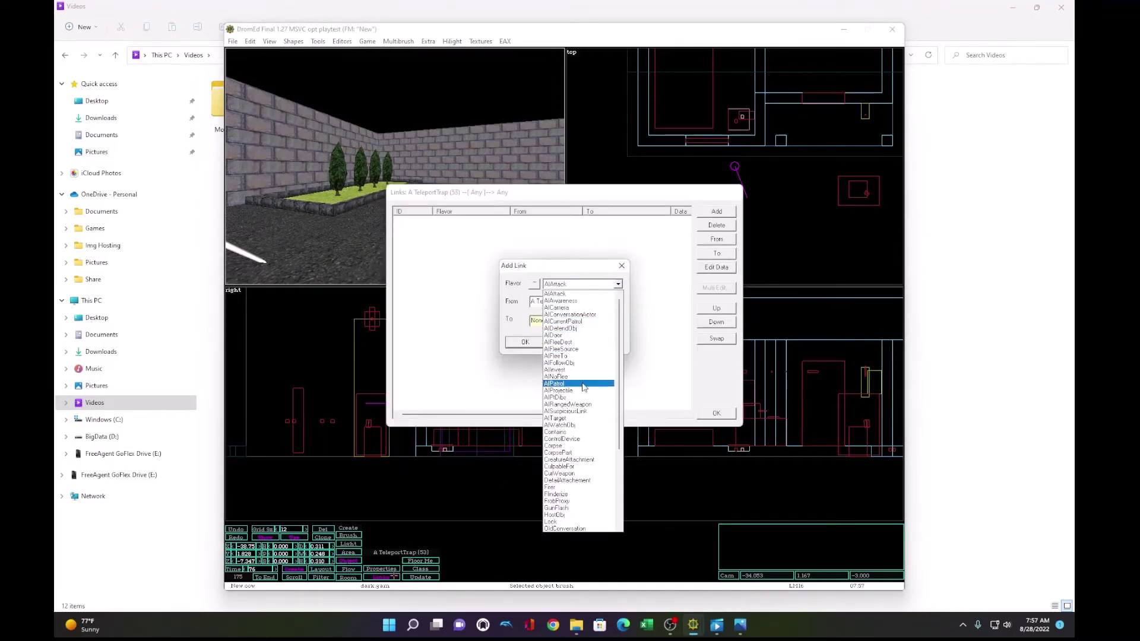
click(579, 439)
click(582, 321)
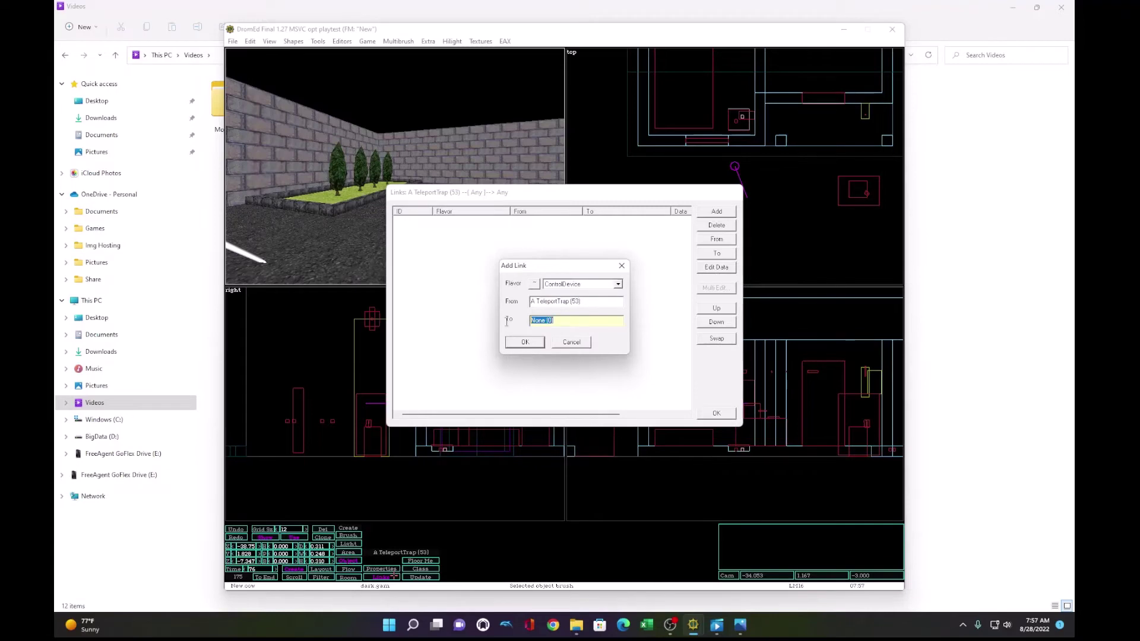
text(2)
click(520, 343)
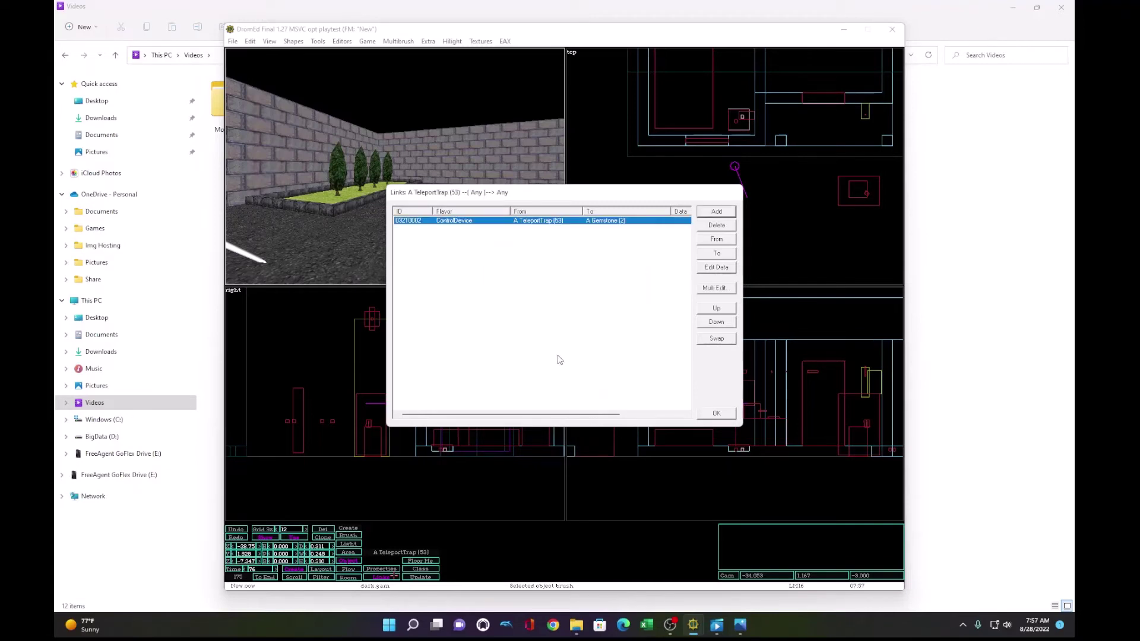
click(714, 414)
Step: Select the torch lever above the floor panel and add a ControlDevice link from it to TeleportTrap 52
click(750, 113)
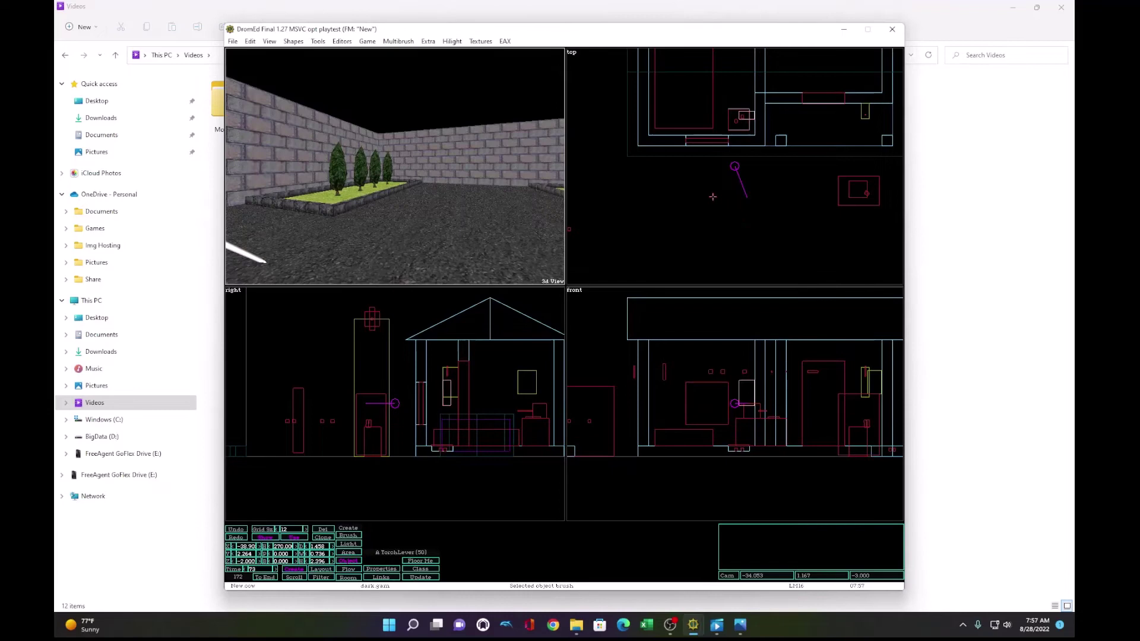
click(740, 122)
click(743, 114)
click(743, 114)
click(378, 576)
click(713, 214)
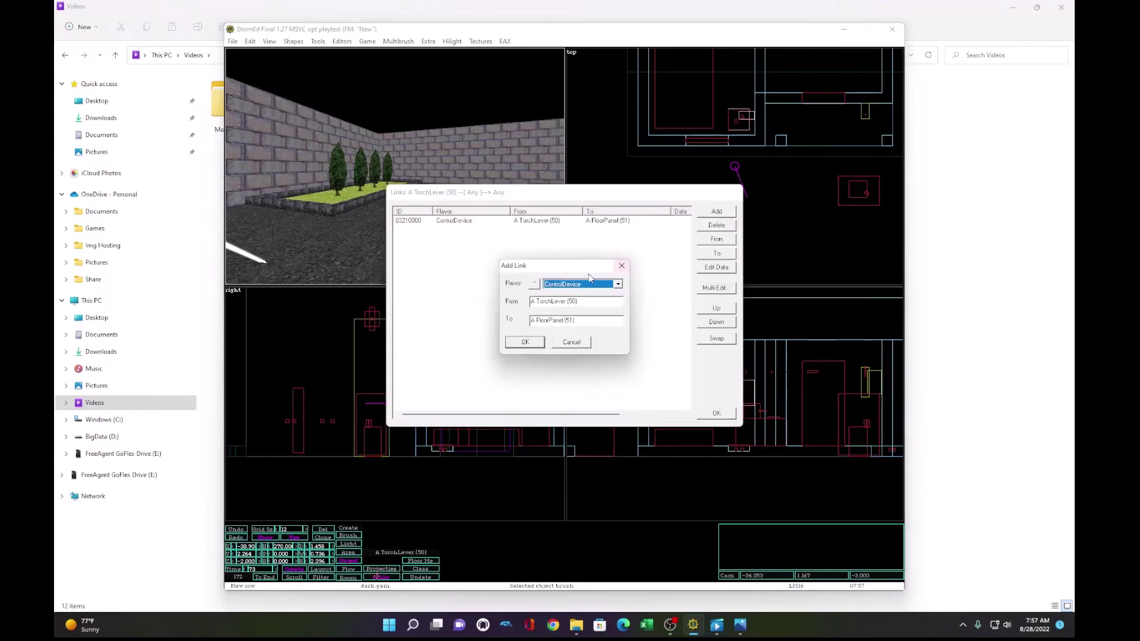
drag(587, 320, 385, 316)
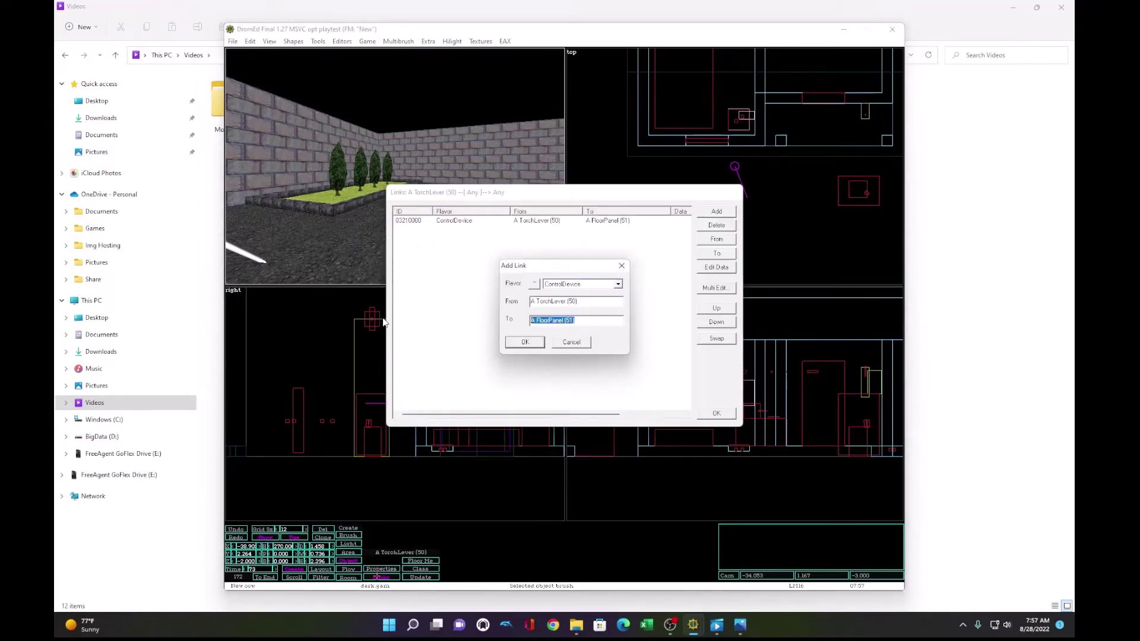
text(52)
click(525, 343)
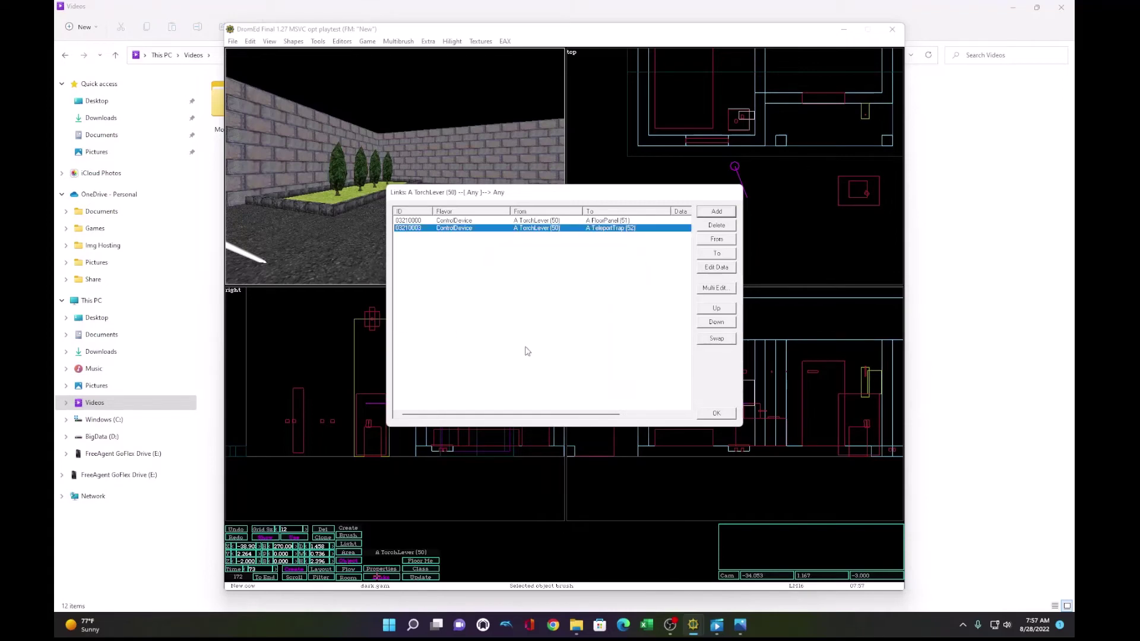
Step: Add another ControlDevice link from the torch lever to TeleportTrap 53 and close the links list
click(717, 212)
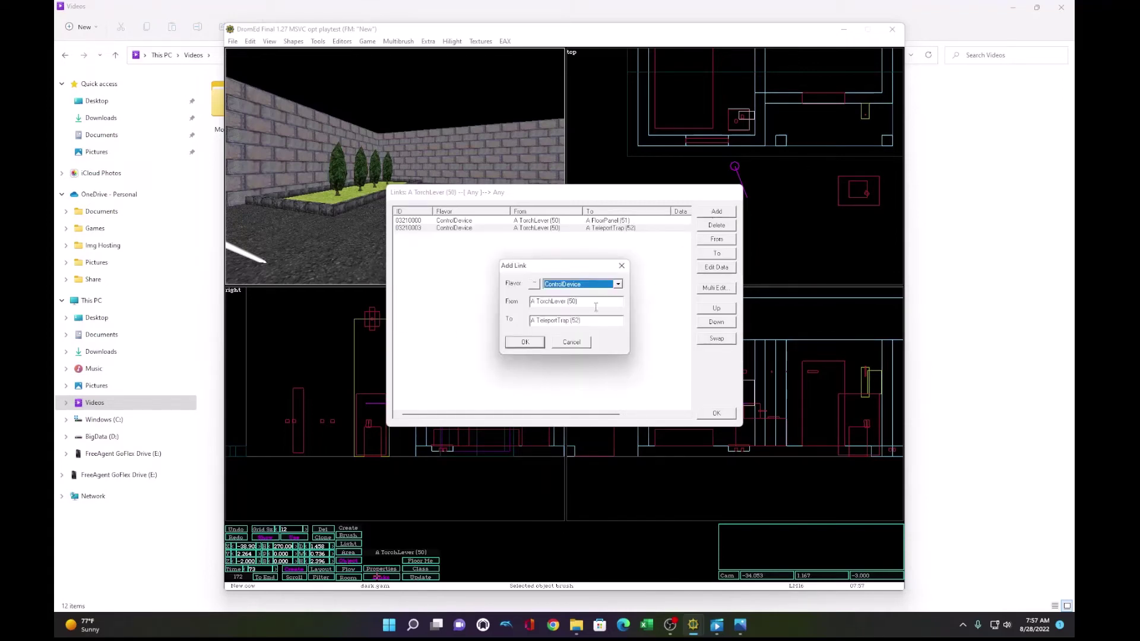
key(Tab)
key(Tab)
text(53)
click(515, 345)
click(717, 414)
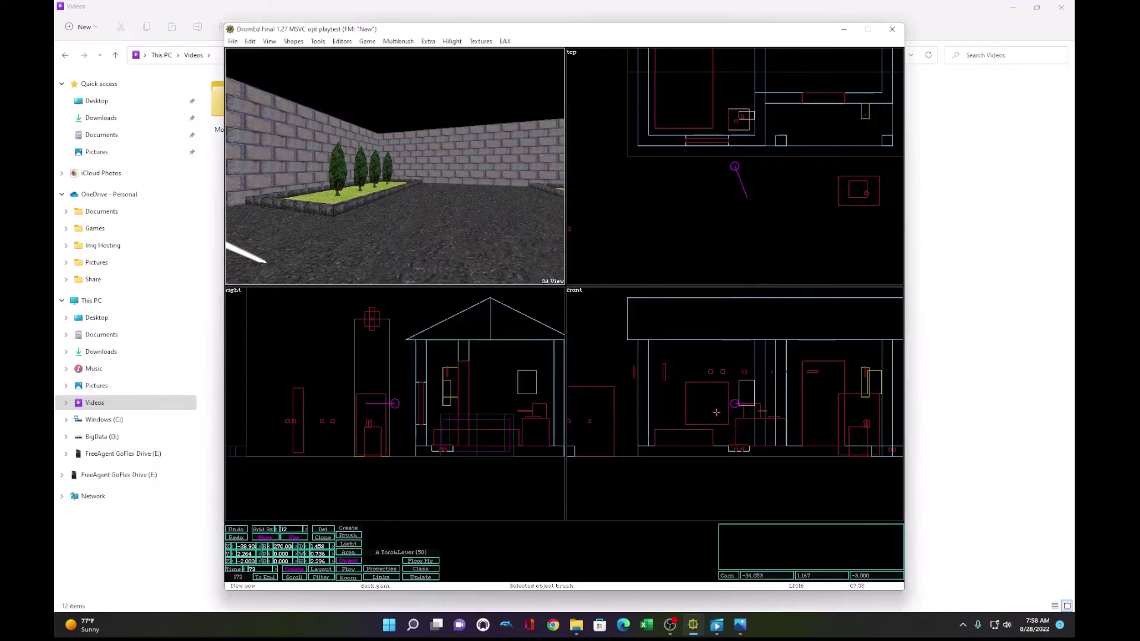
Step: Playtest the level in game mode, operating the torch lever to check the secret floor panel and its gemstones
key(Up)
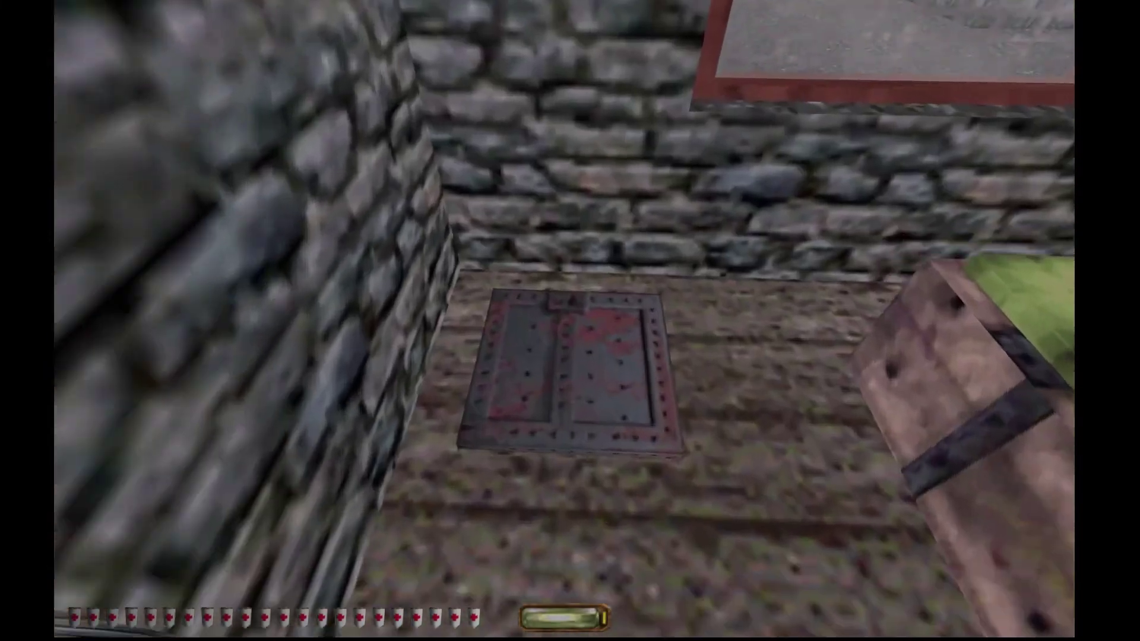
key(s)
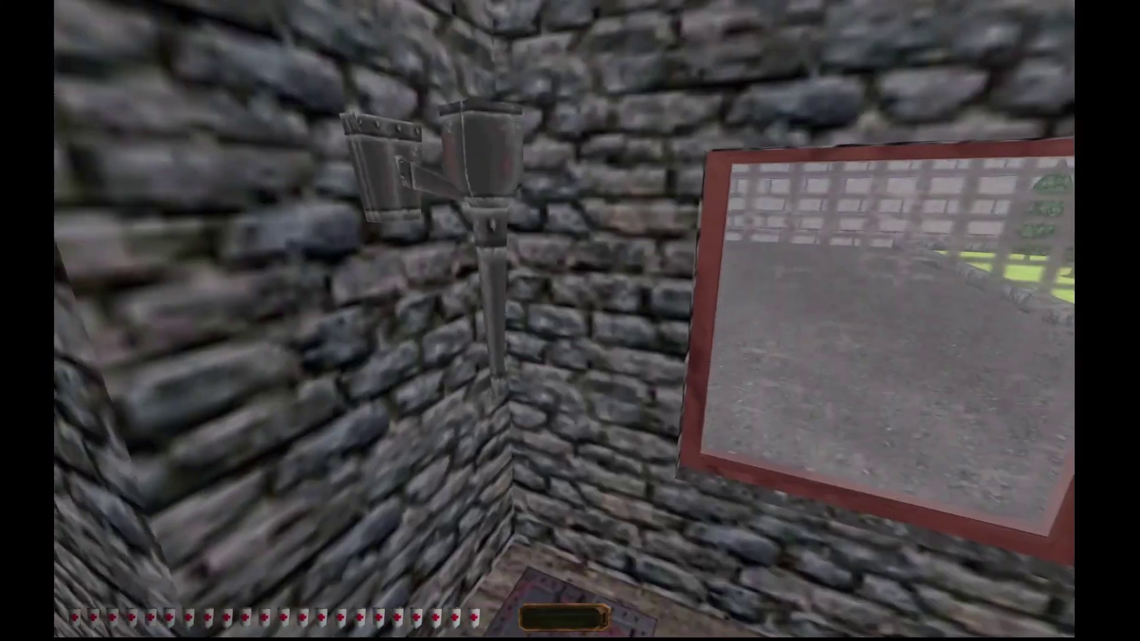
right_click(564, 319)
key(w)
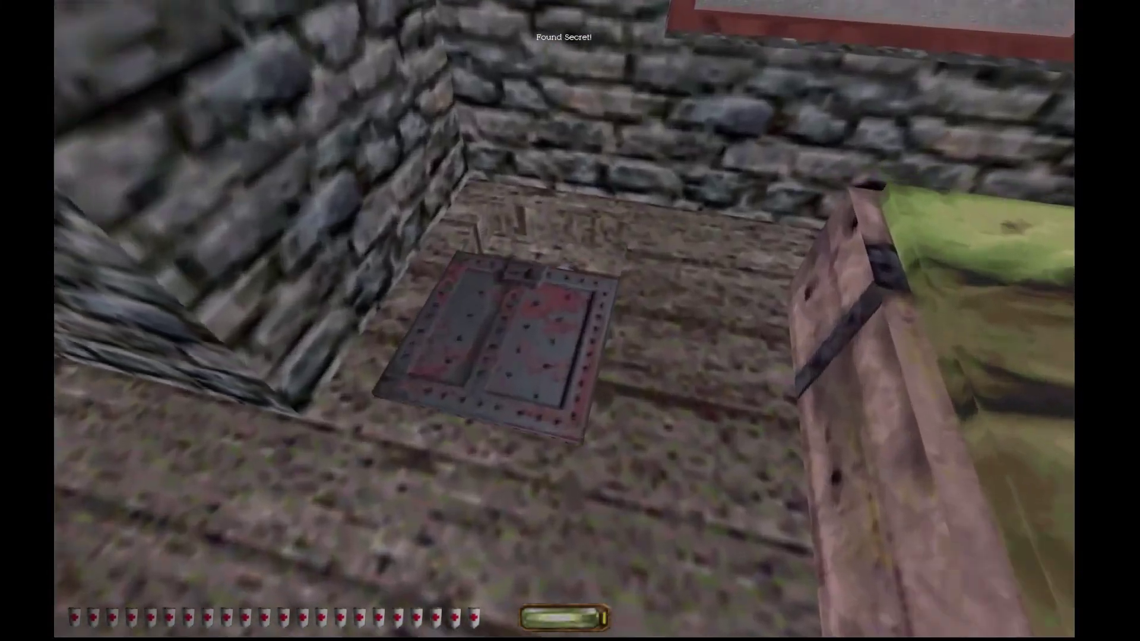
key(w)
right_click(564, 320)
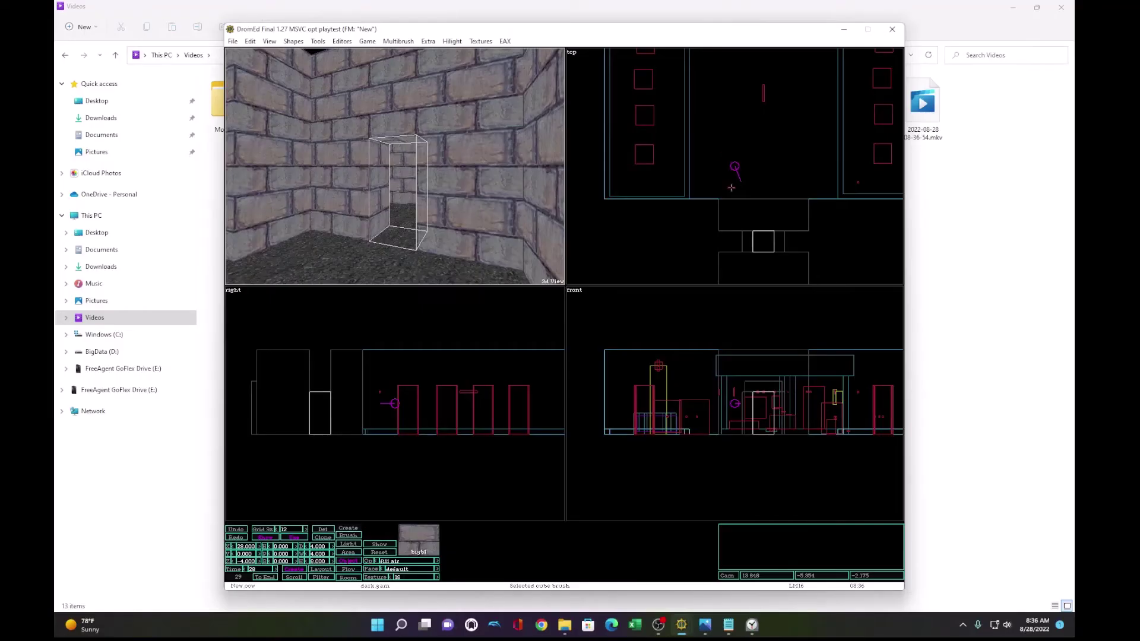
Step: Clone the doorway brush between the two rooms, set the clone's depth to 0.5, and move it into the wall beside the doorway
click(718, 229)
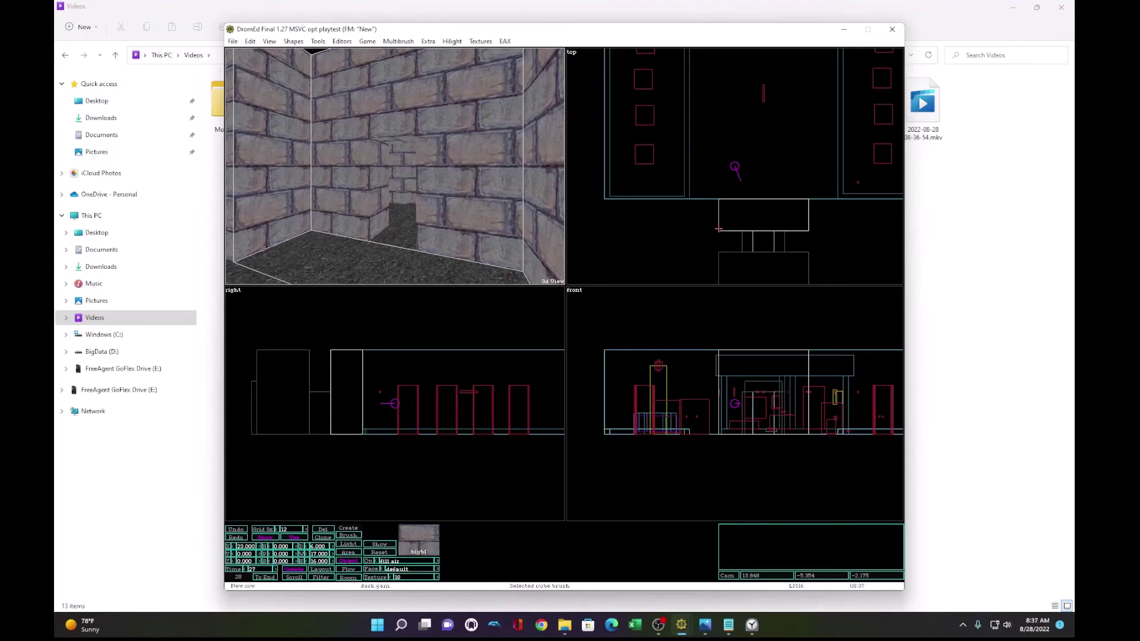
click(753, 242)
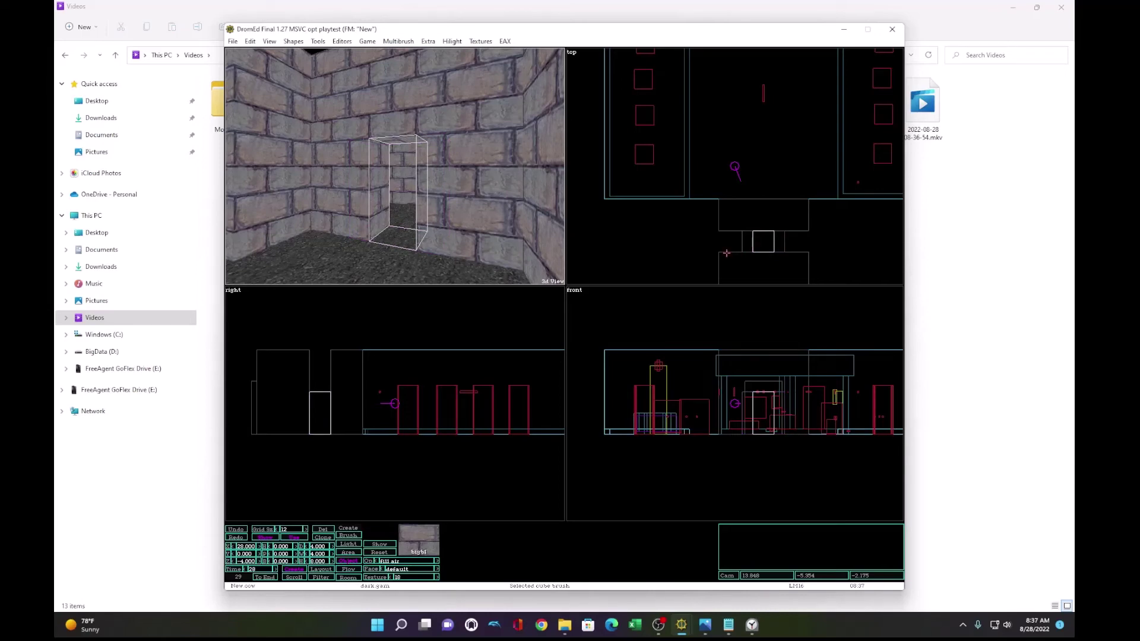
click(727, 253)
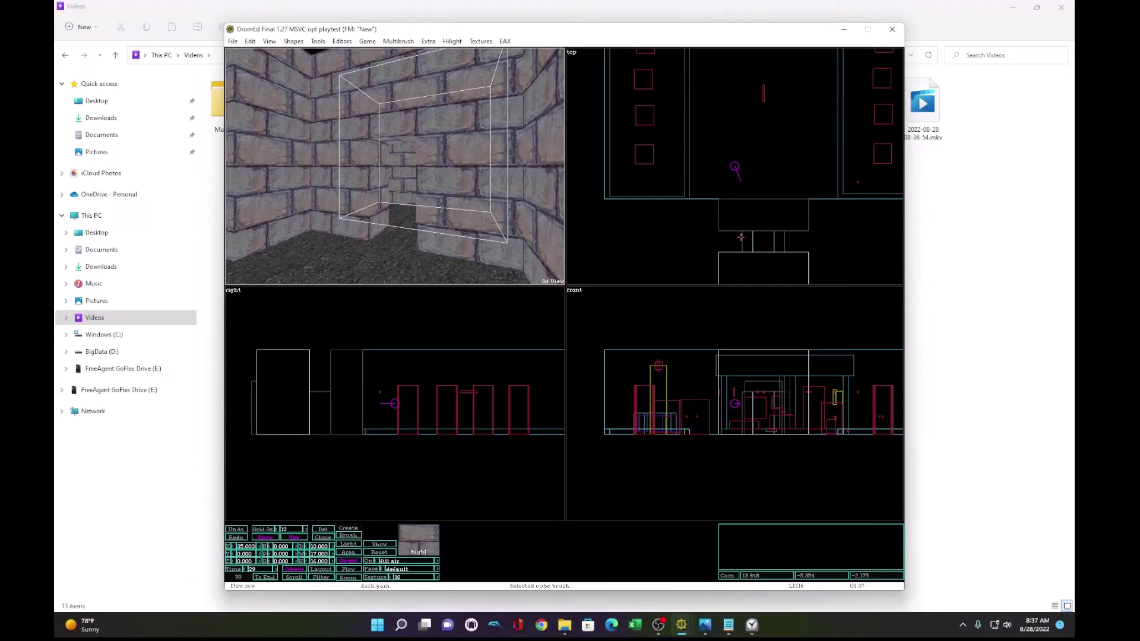
click(746, 236)
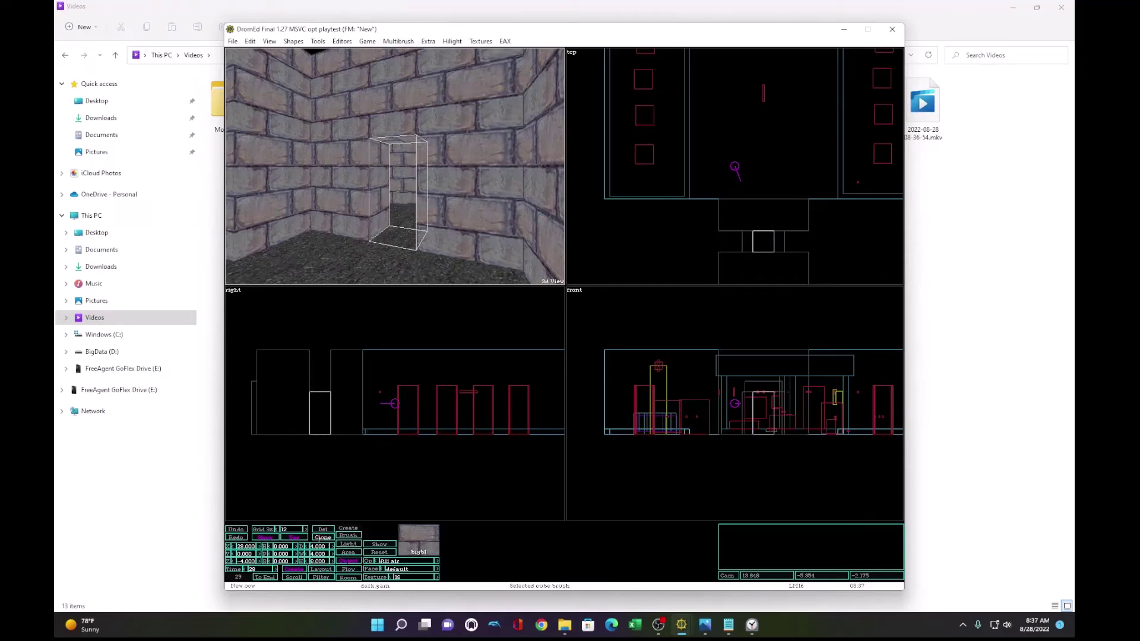
click(321, 537)
text(0.5)
key(Return)
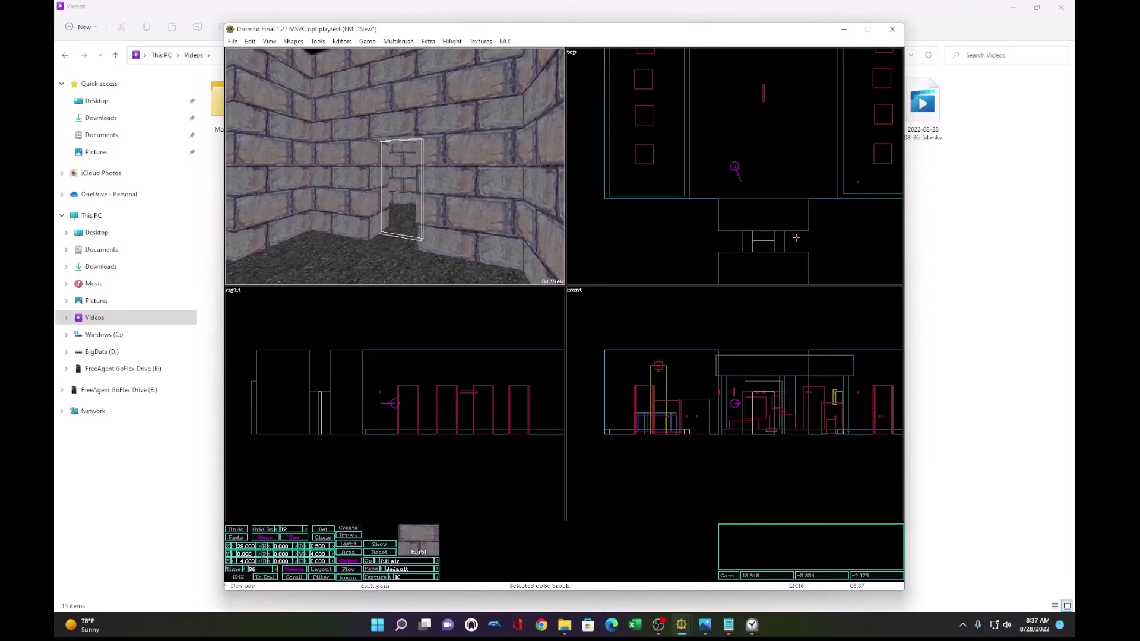
drag(772, 243, 794, 243)
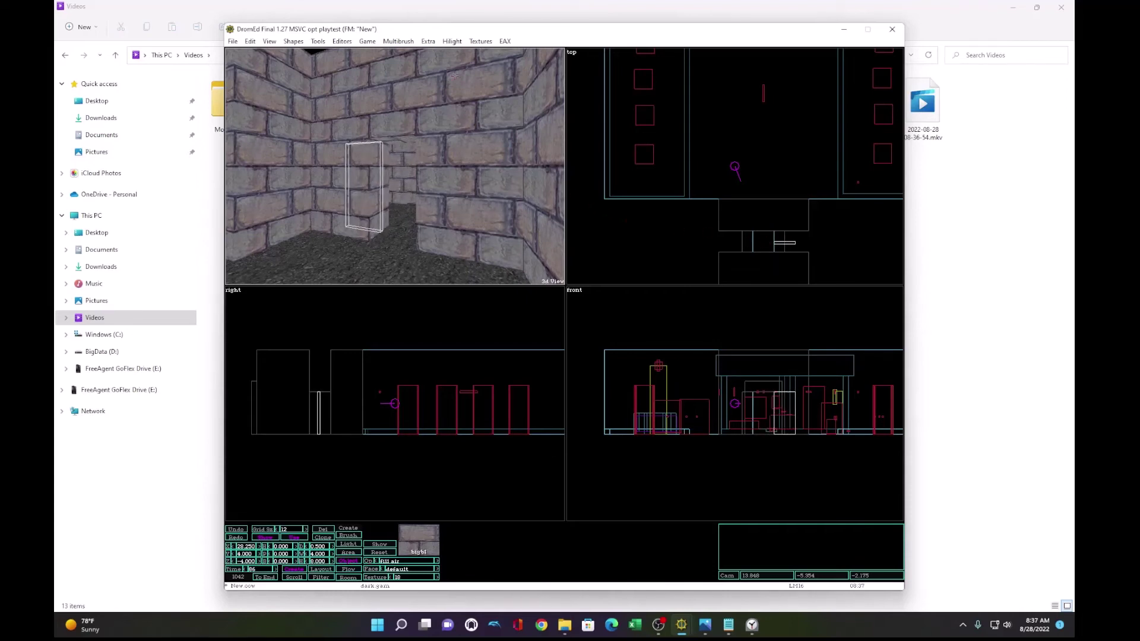
Step: Create a HorzPortcullis from the sliding-door archetypes in the doorway between the two rooms
click(333, 43)
click(337, 53)
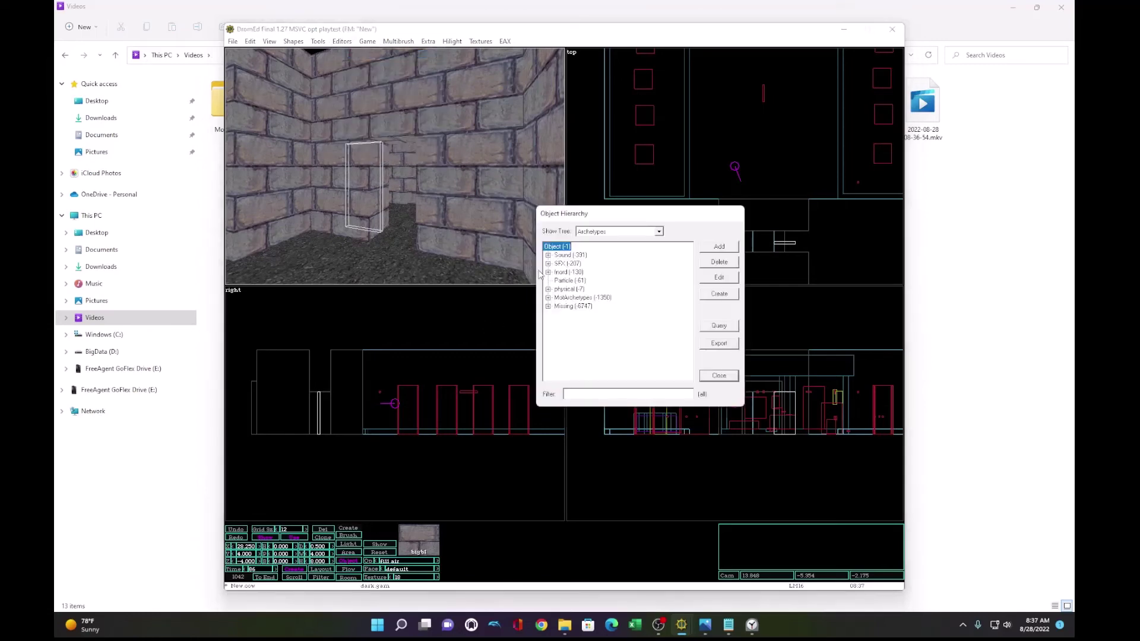
click(548, 289)
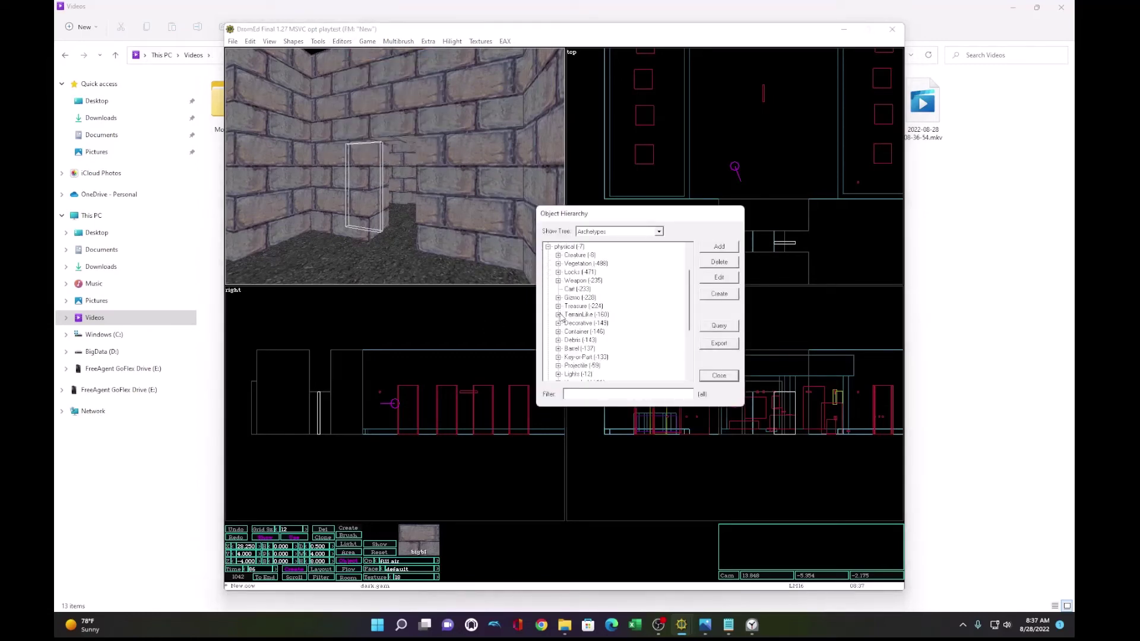
click(558, 315)
click(568, 280)
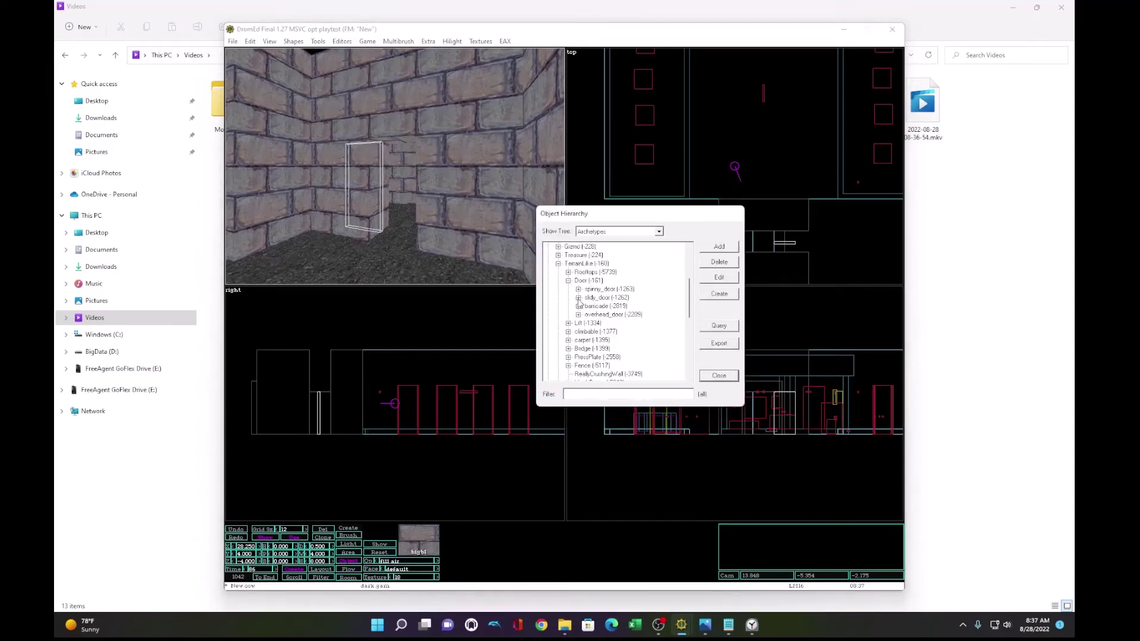
click(578, 298)
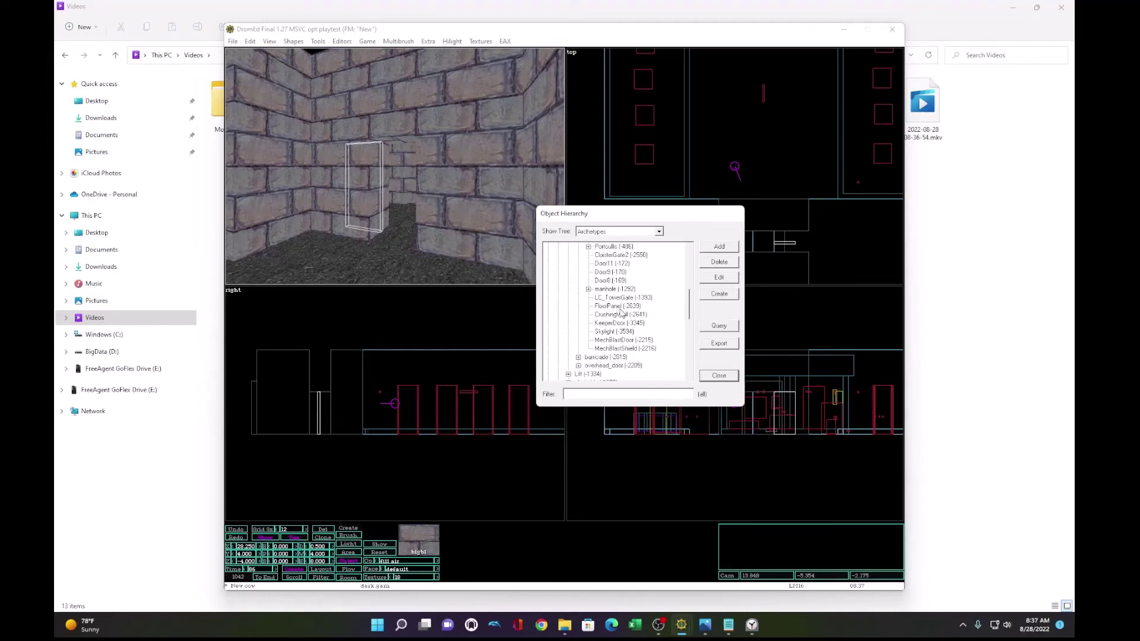
scroll(622, 311, up, 1)
click(588, 272)
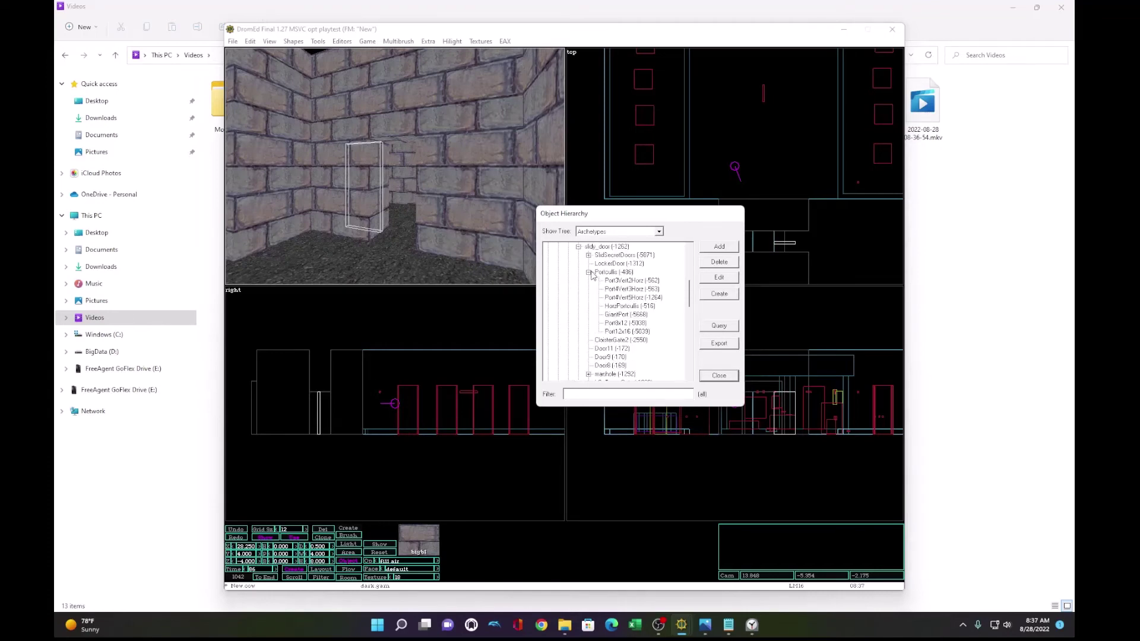
click(622, 306)
click(718, 296)
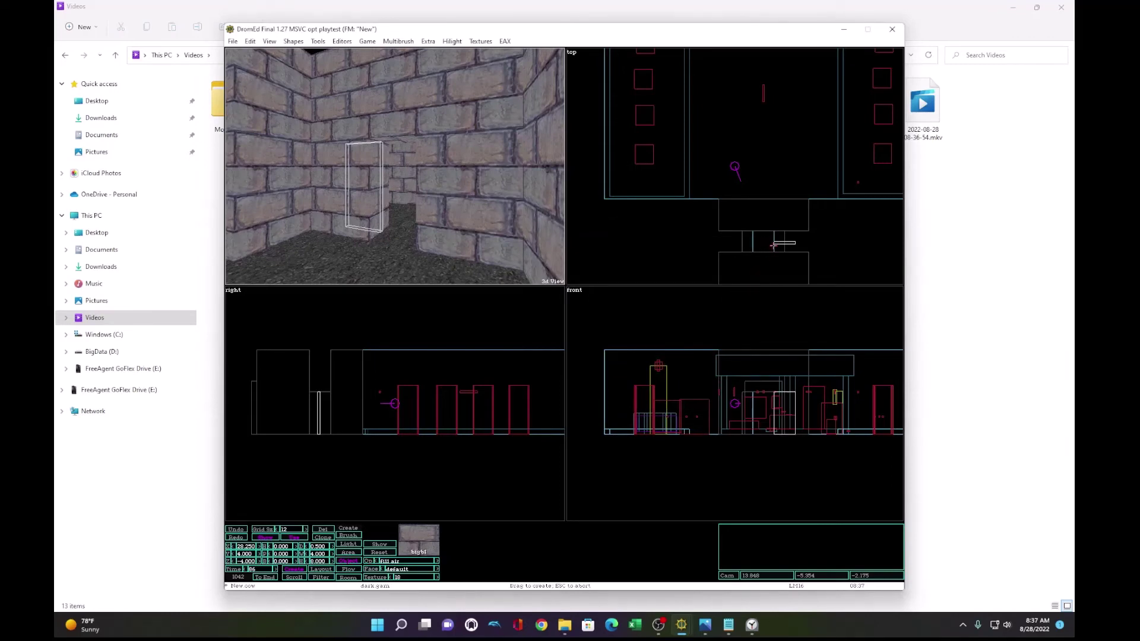
key(Insert)
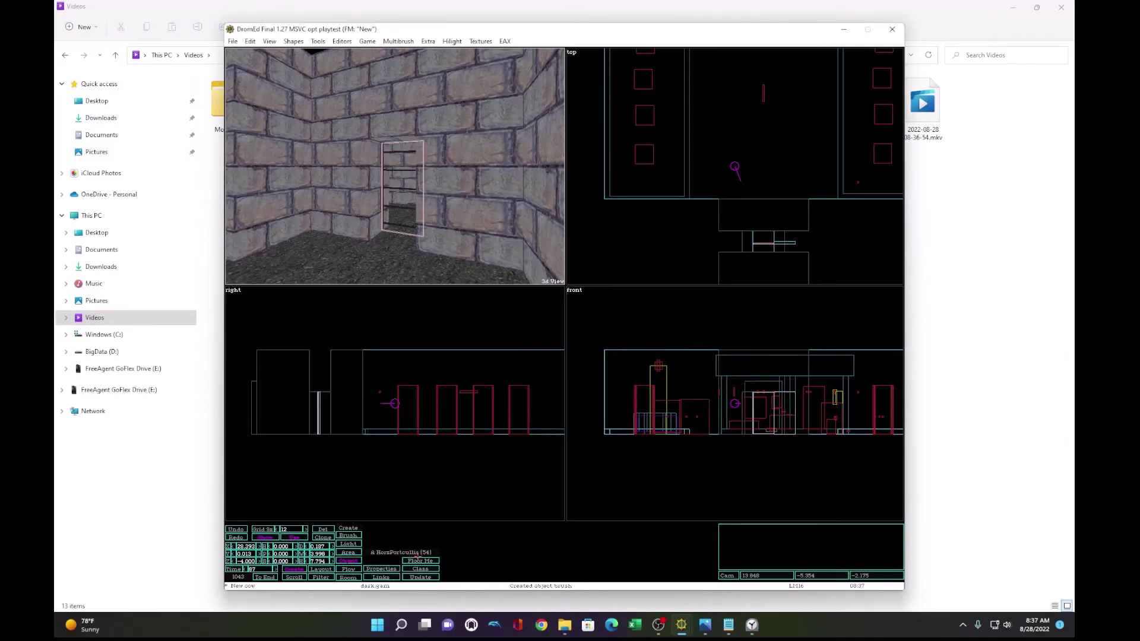
Step: Center the portcullis in the doorway at about X 28.27, Y 0.01 and rebuild the level geometry
scroll(776, 260, up, 1)
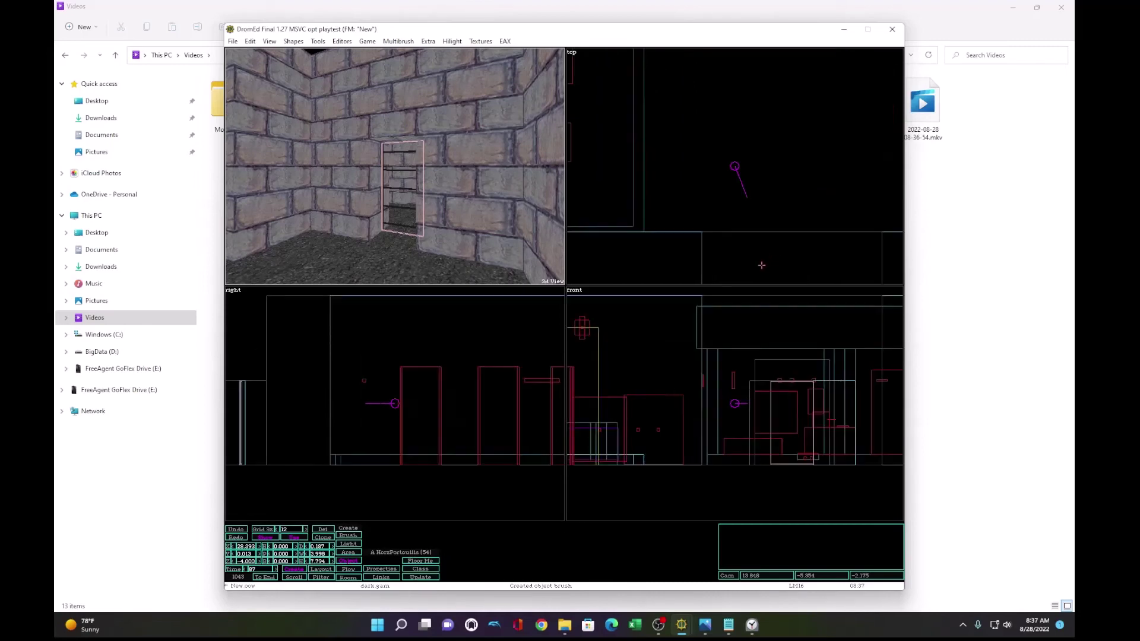
right_click(760, 265)
drag(765, 224, 766, 226)
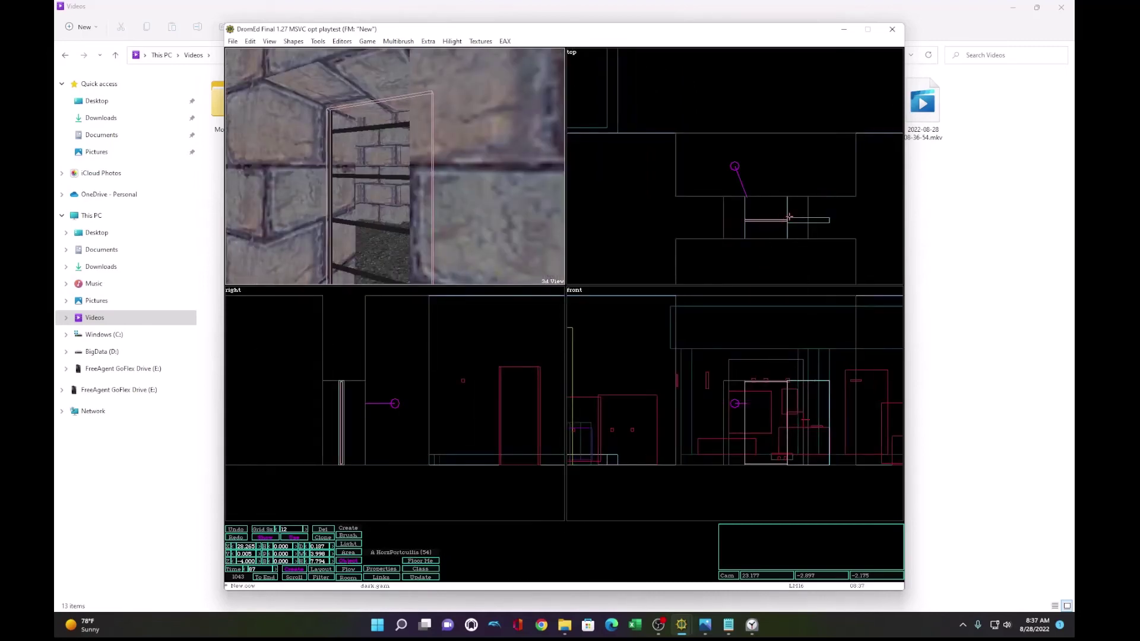
click(317, 41)
click(344, 62)
key(Down)
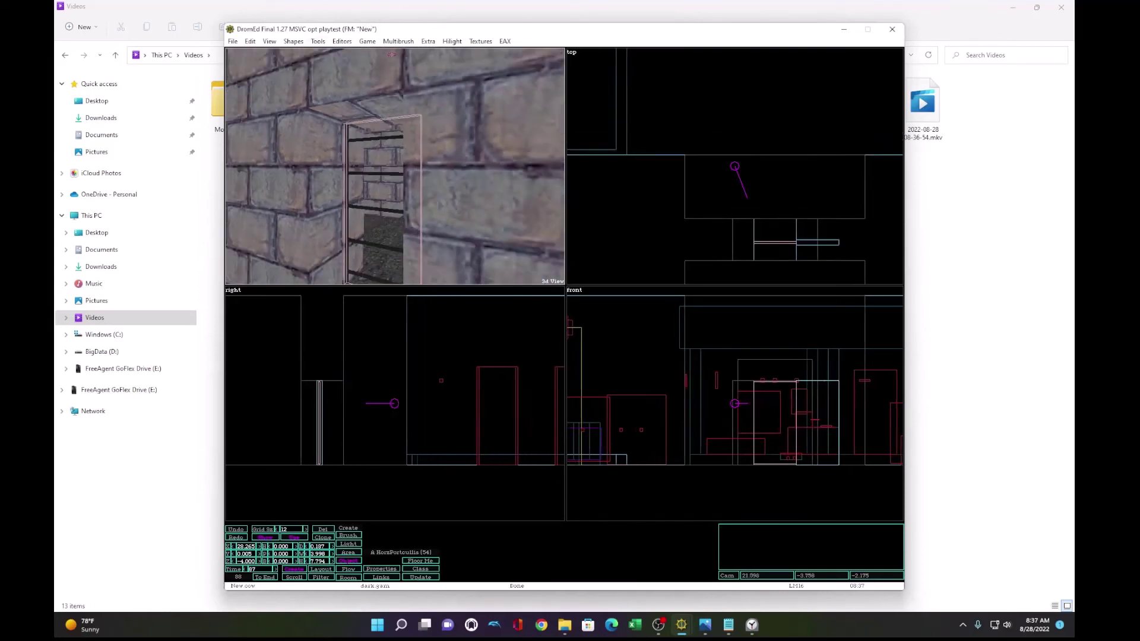
Step: Create an Up/Down Switch from the Gizmo archetypes in the room in front of the portcullis doorway
click(338, 41)
click(375, 53)
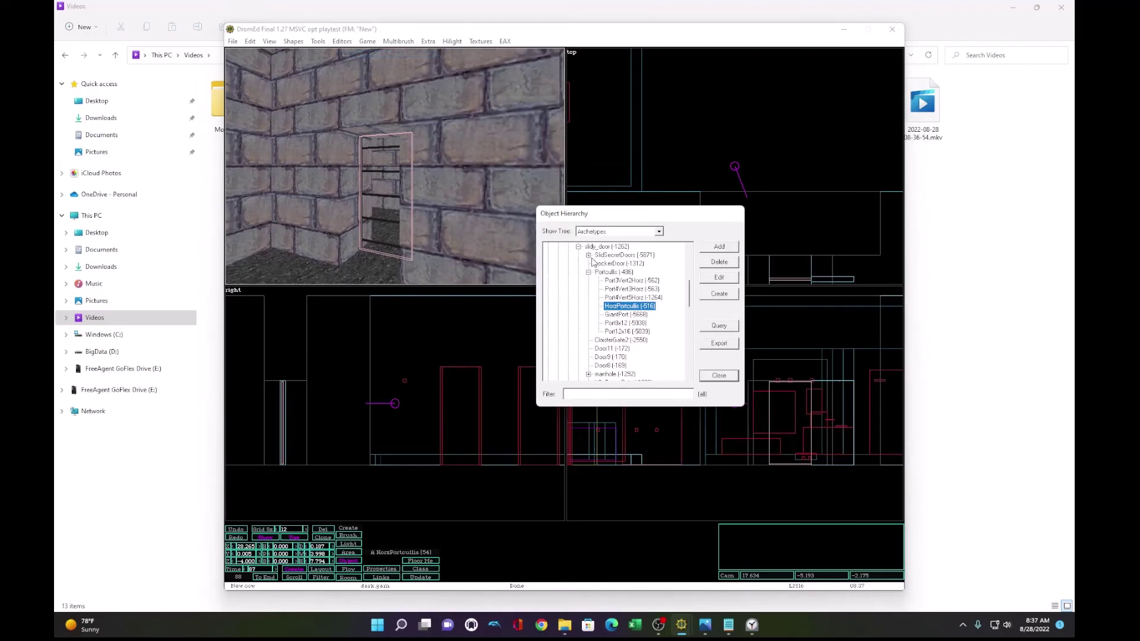
scroll(584, 290, up, 2)
click(568, 280)
click(558, 263)
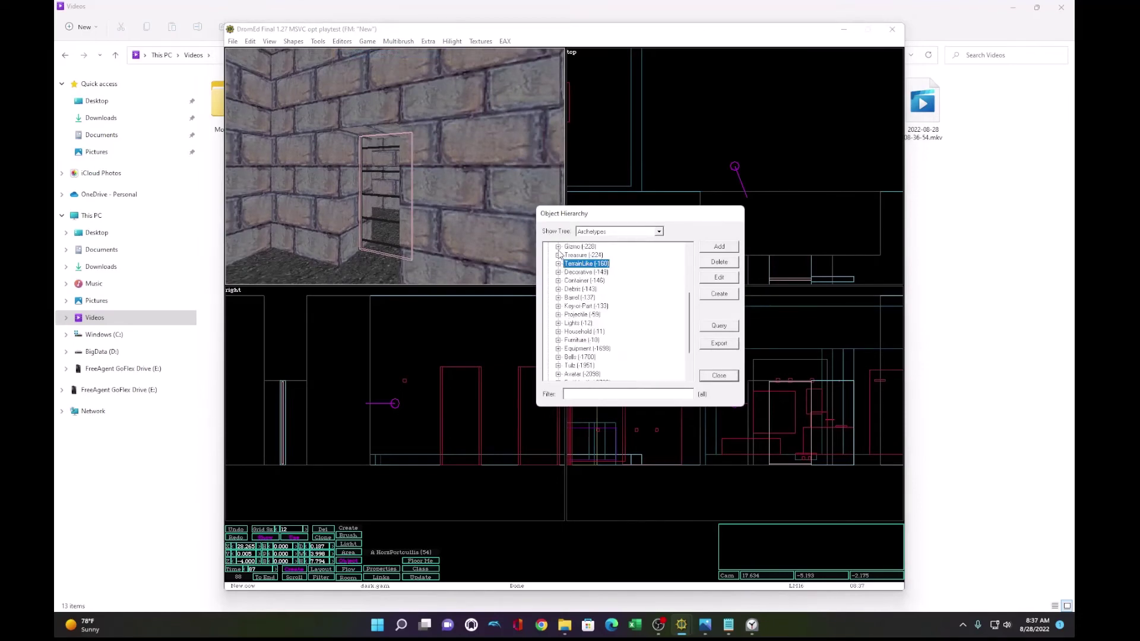
click(559, 246)
click(568, 263)
click(579, 280)
scroll(586, 301, down, 1)
scroll(592, 289, up, 1)
click(611, 283)
click(706, 297)
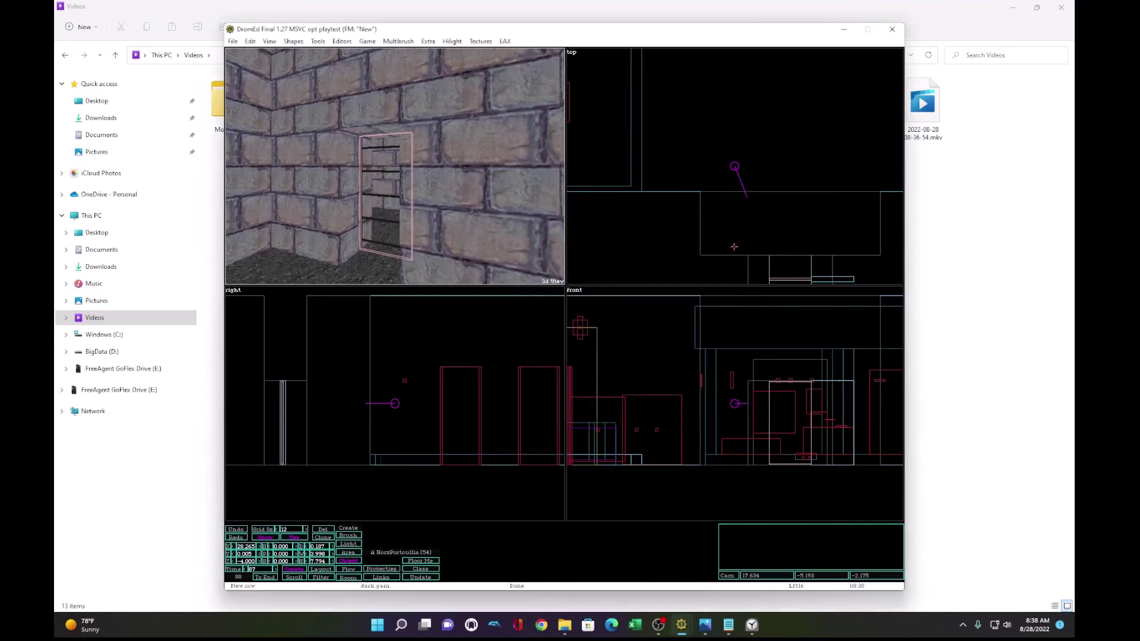
drag(735, 245, 752, 246)
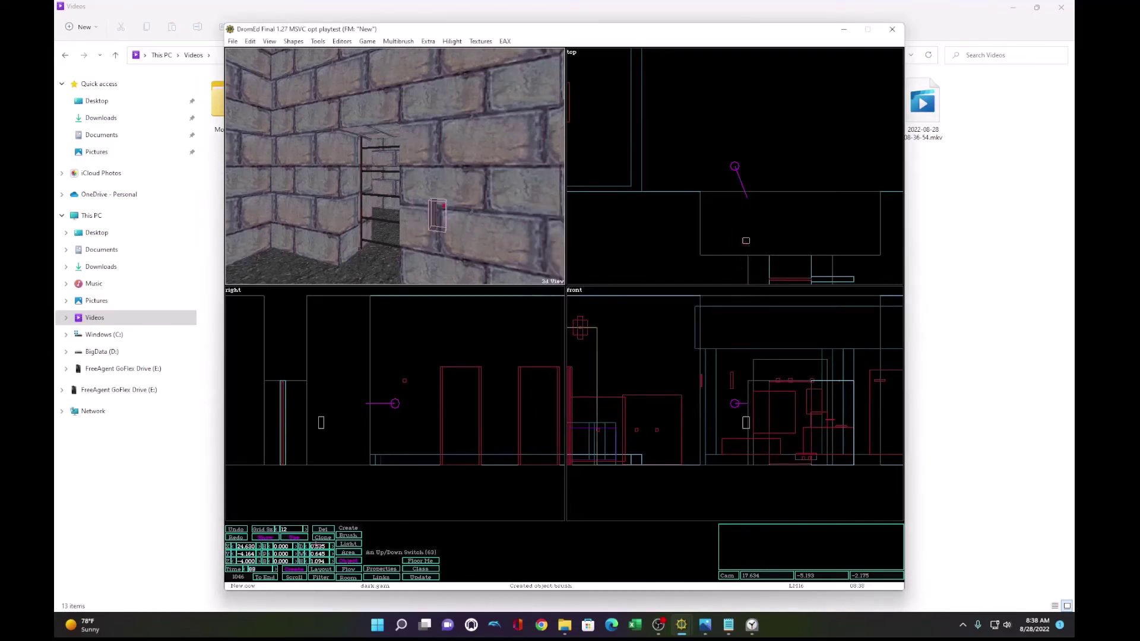
Step: Rotate the switch to heading 270 and position it on the wall beside the doorway at Z -2
click(284, 547)
text(270)
key(Return)
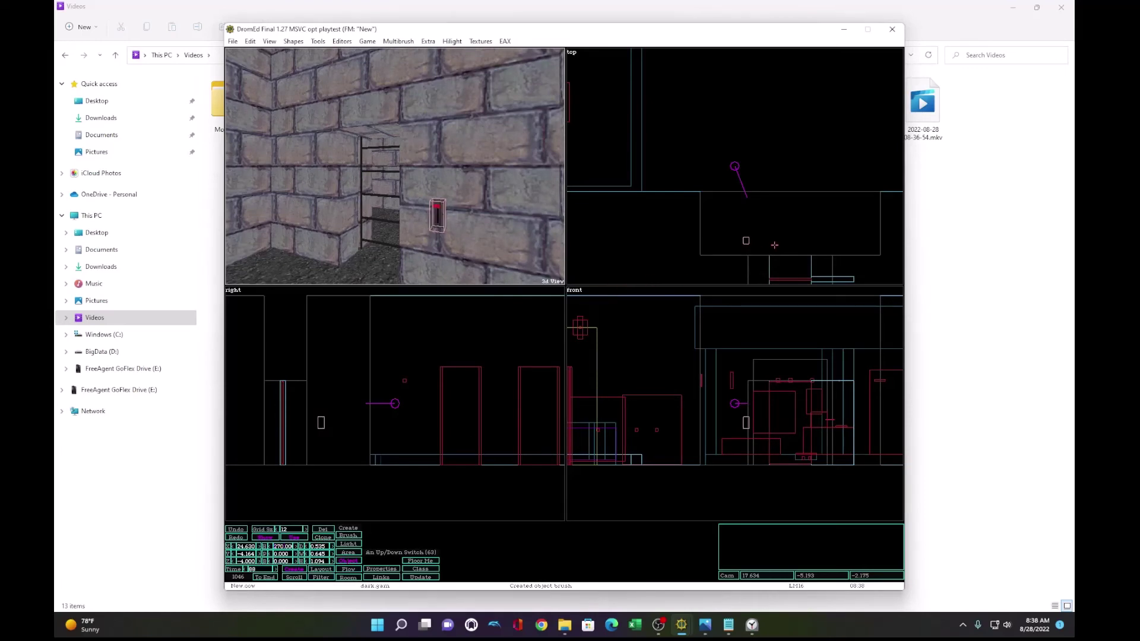
drag(746, 241, 754, 249)
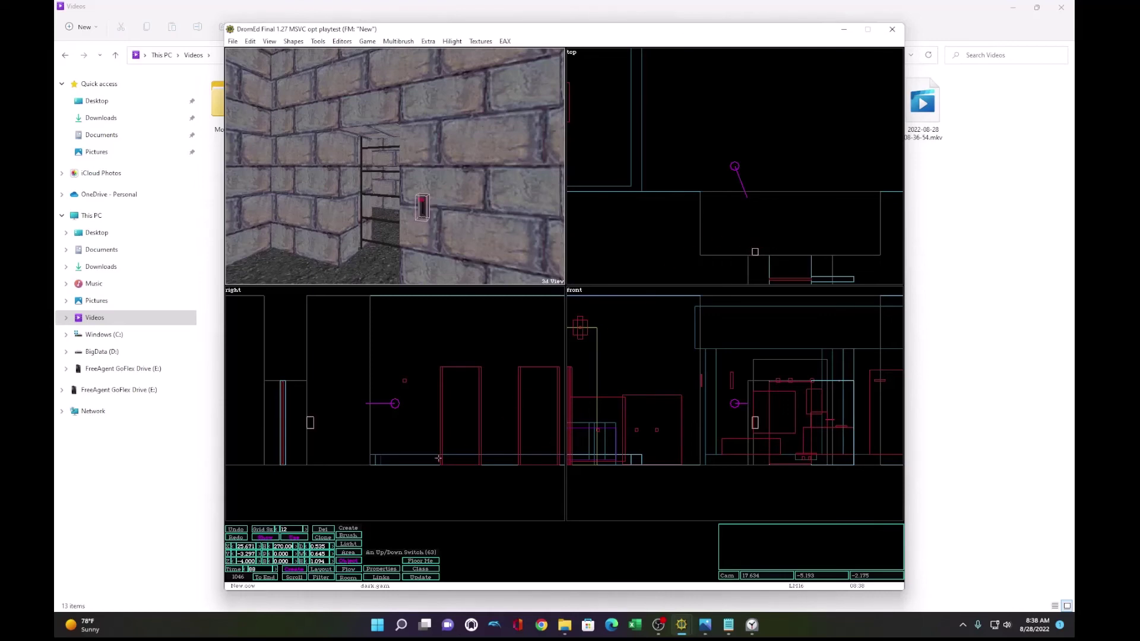
click(251, 562)
text(-2)
key(Return)
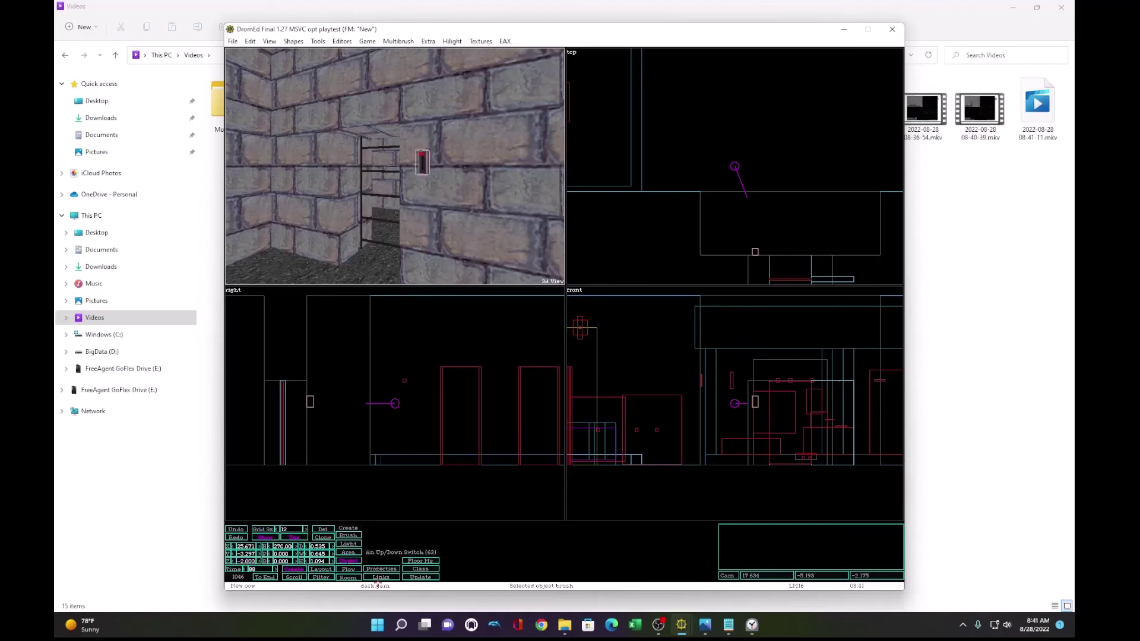
Step: Add a ControlDevice link from the Up/Down Switch to portcullis 54 and close the links list
click(378, 579)
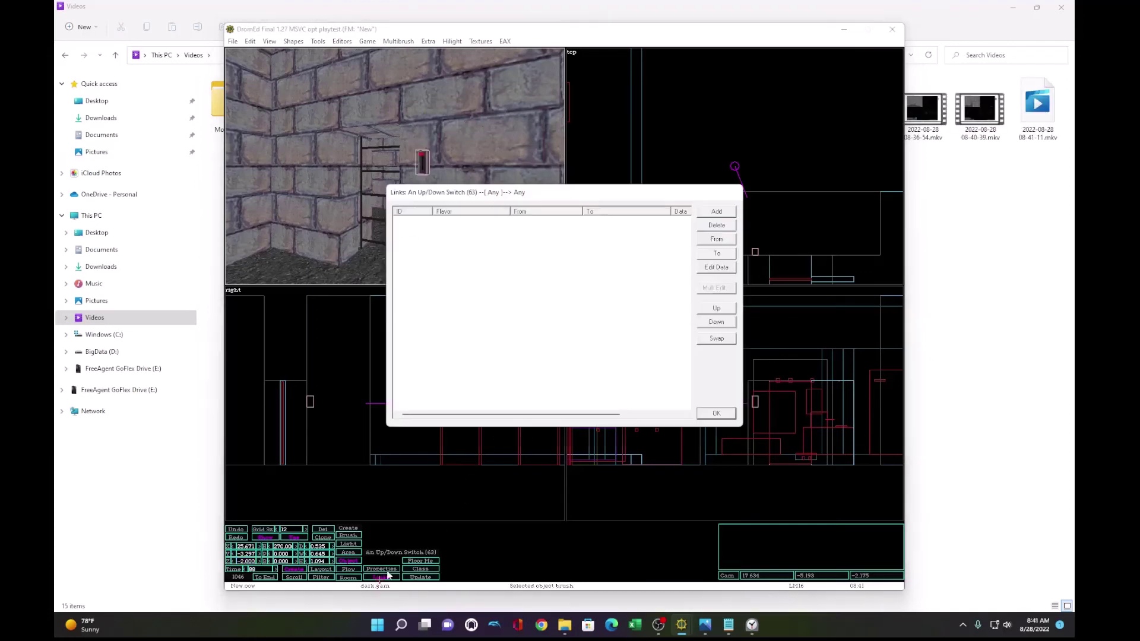
click(707, 213)
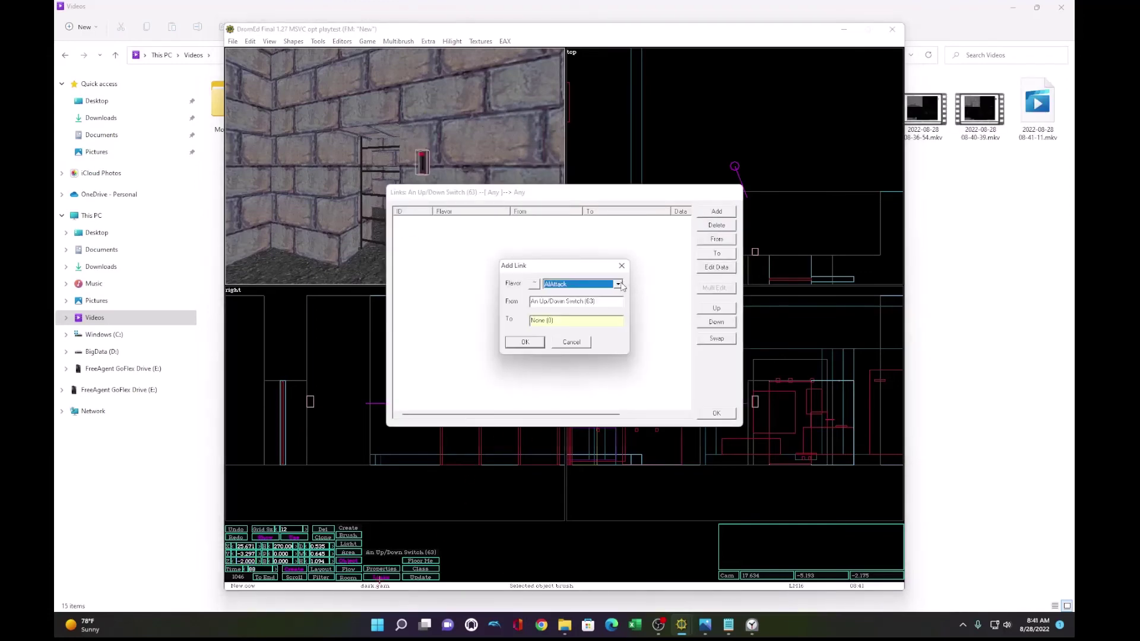
click(618, 285)
click(572, 440)
click(570, 321)
text(54)
click(524, 343)
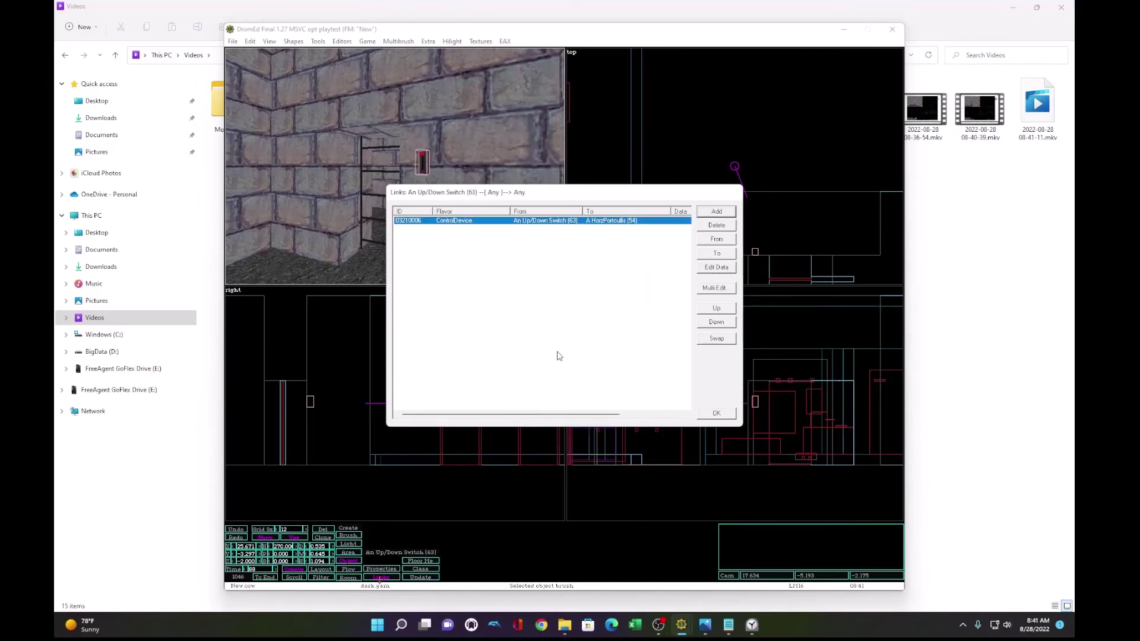
click(703, 413)
Step: Select the portcullis in the doorway and add the FrobInert metaproperty to it
click(779, 281)
click(394, 568)
click(660, 202)
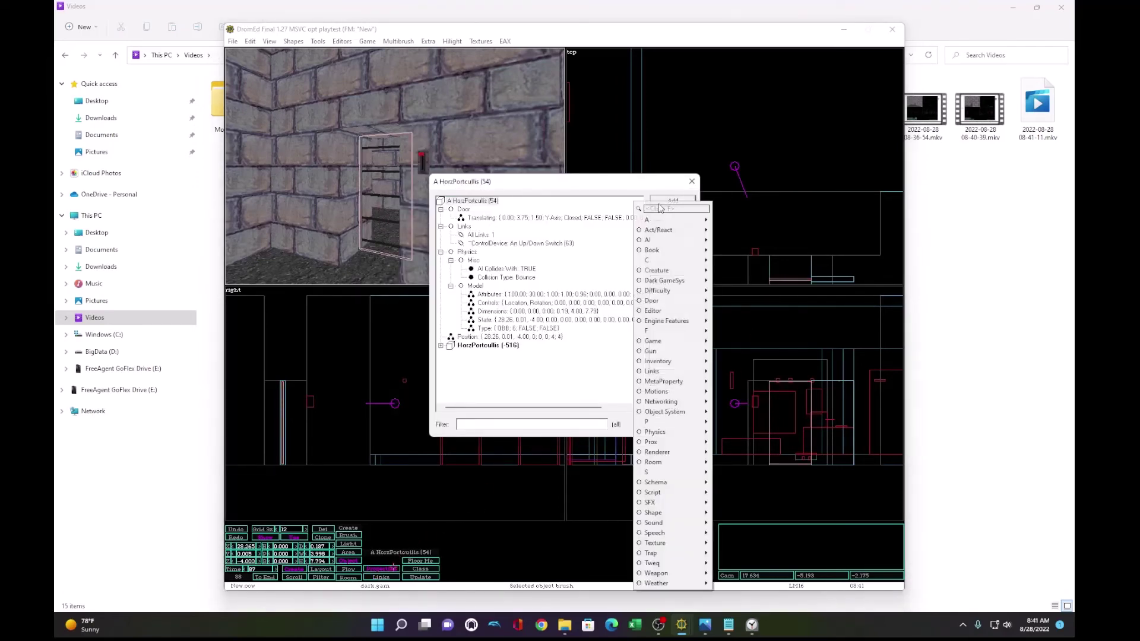
mouse_move(671, 382)
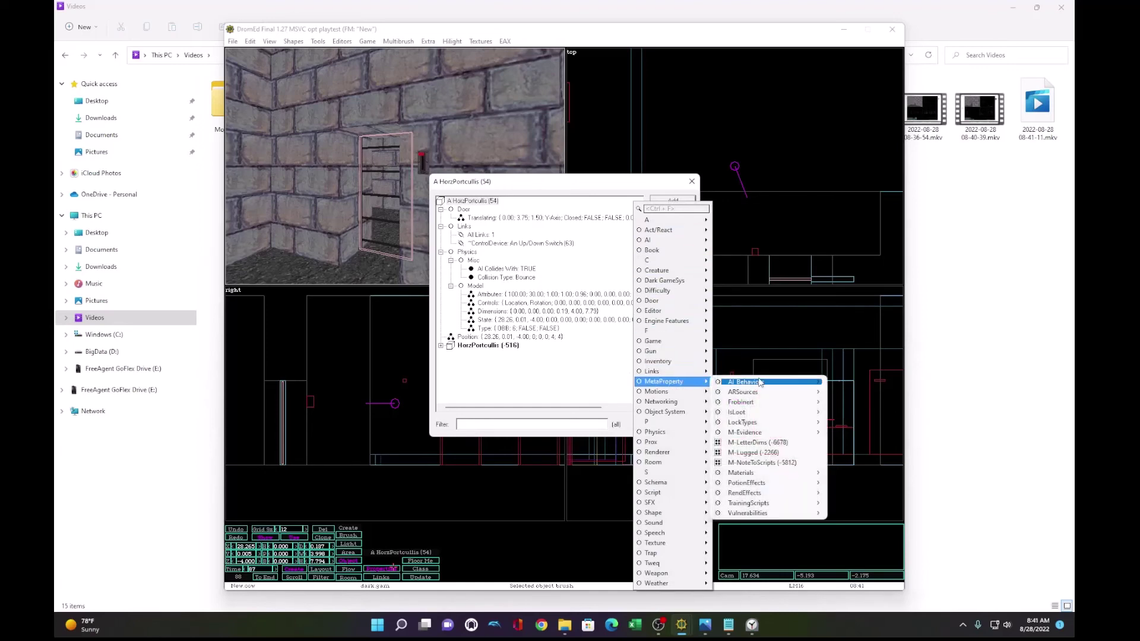
mouse_move(814, 402)
click(858, 402)
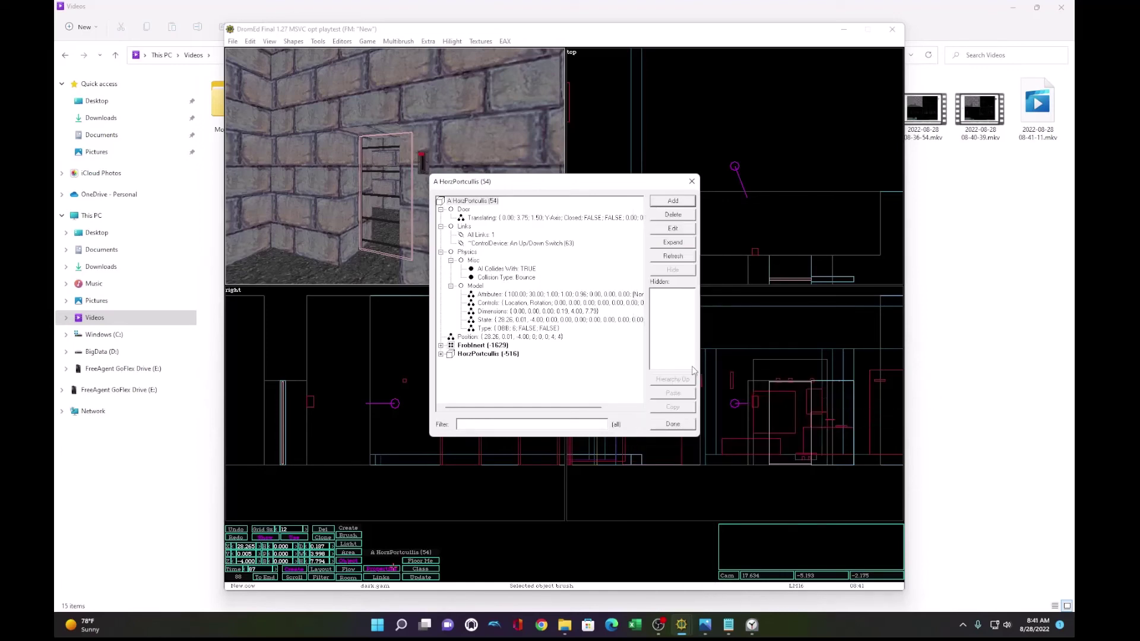
click(670, 423)
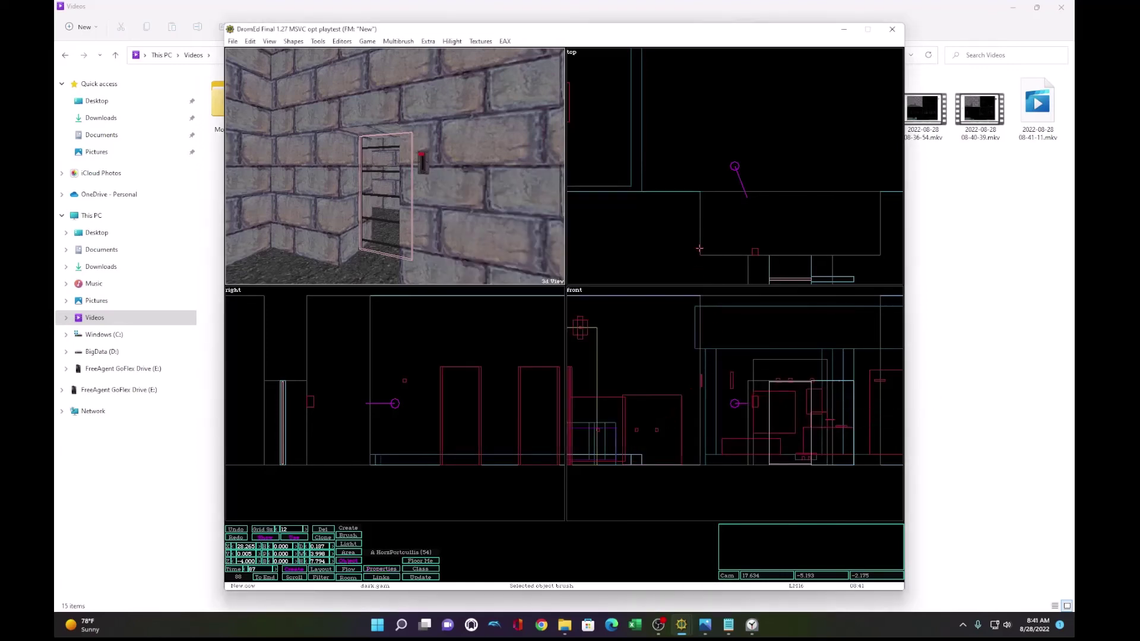
Step: Playtest the level in game mode, operating the wall switch to check that it moves the portcullis
key(alt+g)
key(w)
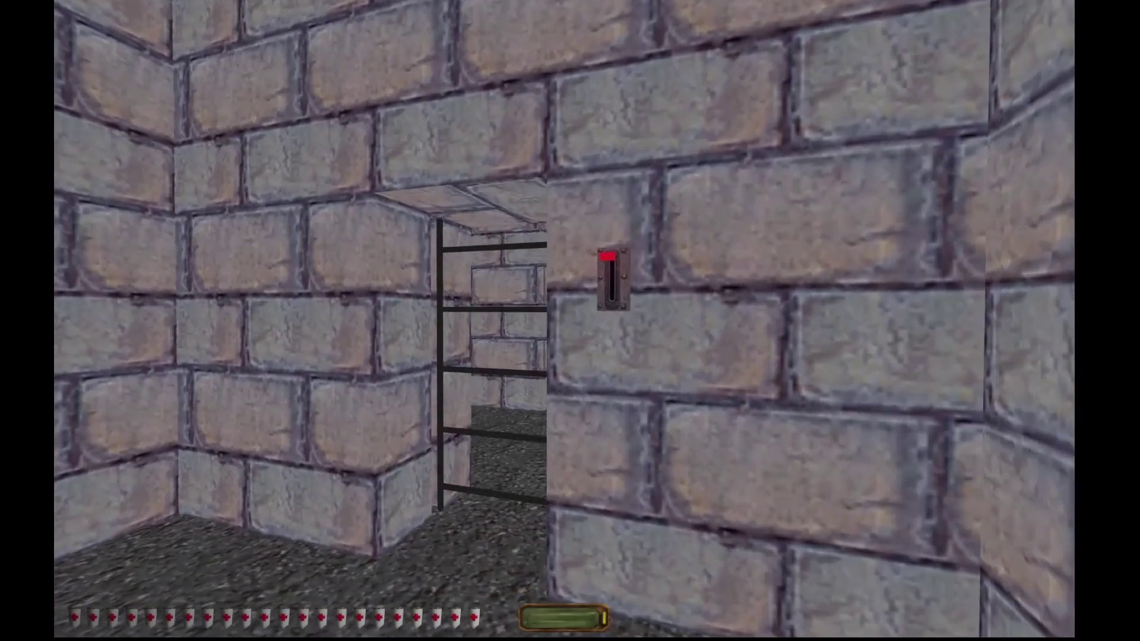
right_click(618, 271)
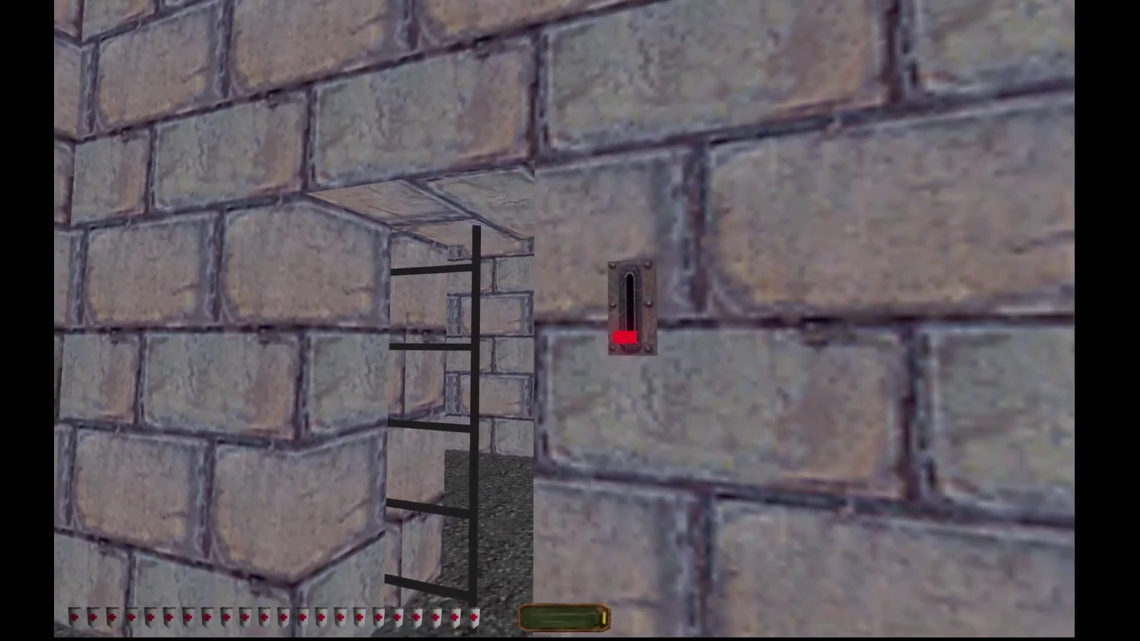
key(alt+g)
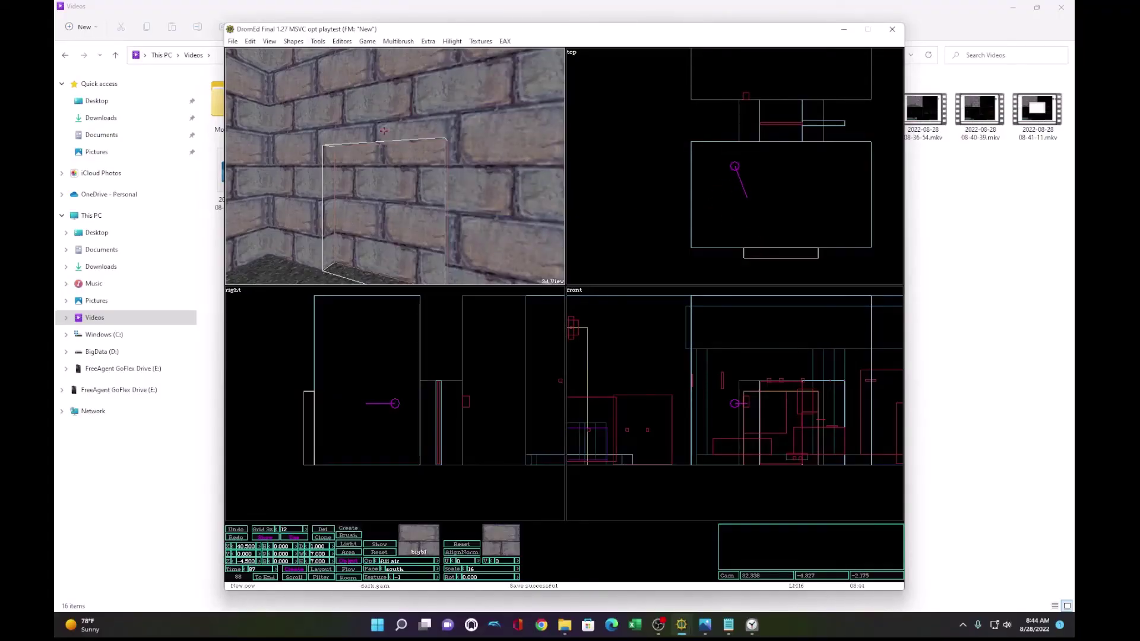
Step: Apply the cdoor01 texture to the south face of the wall recess and change its alignment to show a single door
key(v)
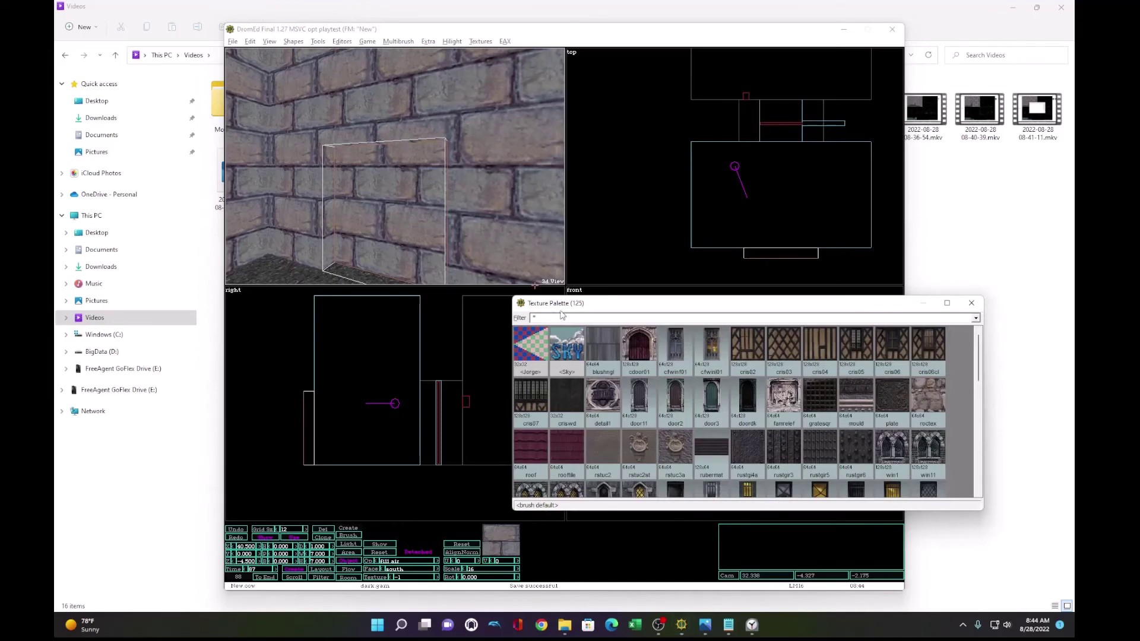
click(634, 350)
click(361, 205)
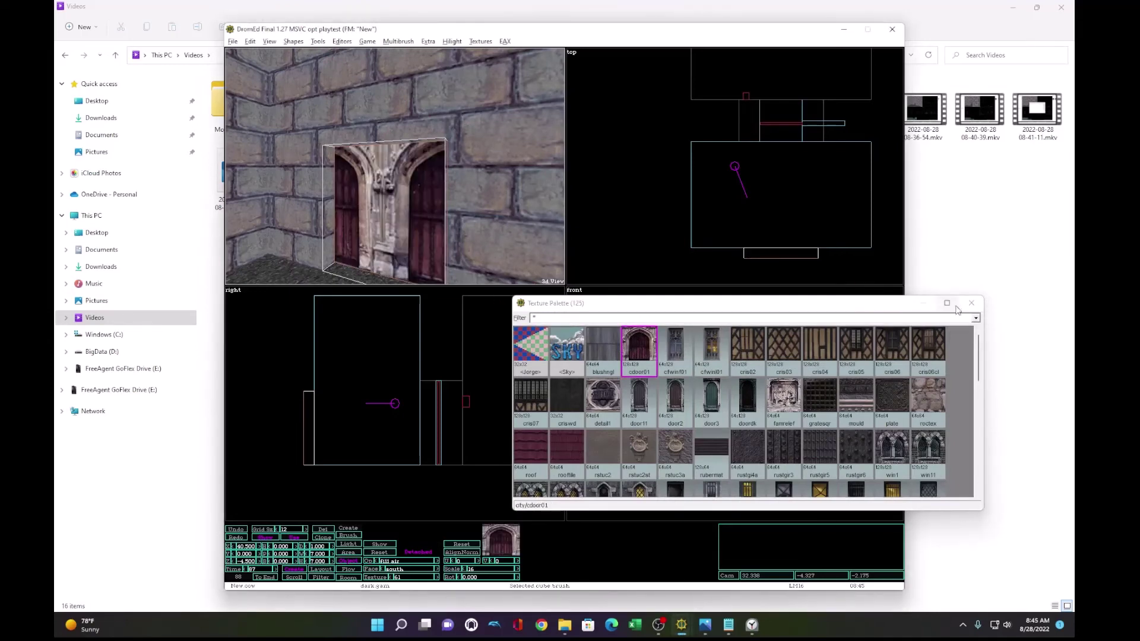
click(972, 303)
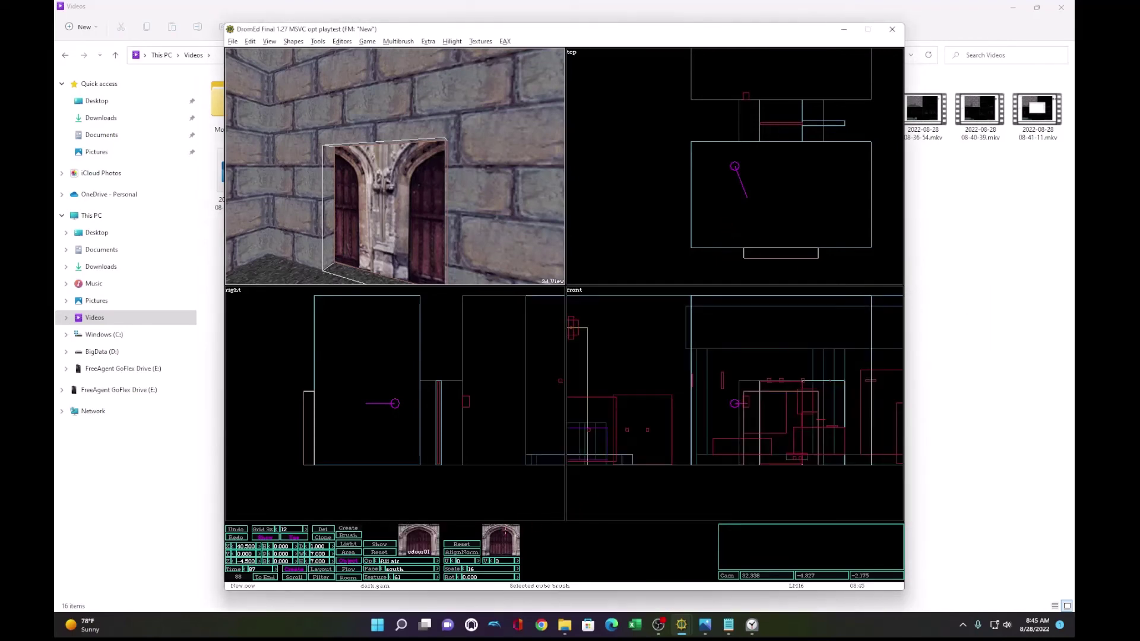
click(463, 552)
click(476, 553)
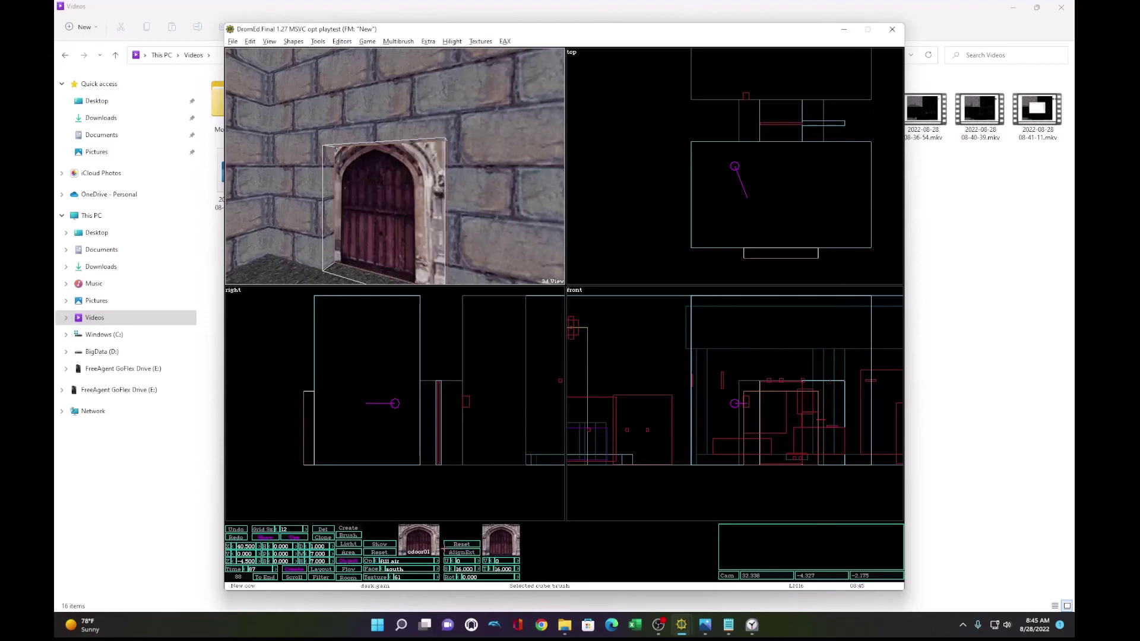
Step: Center the door texture horizontally on the recess face by setting its U offset to 15.750
key(z)
key(d)
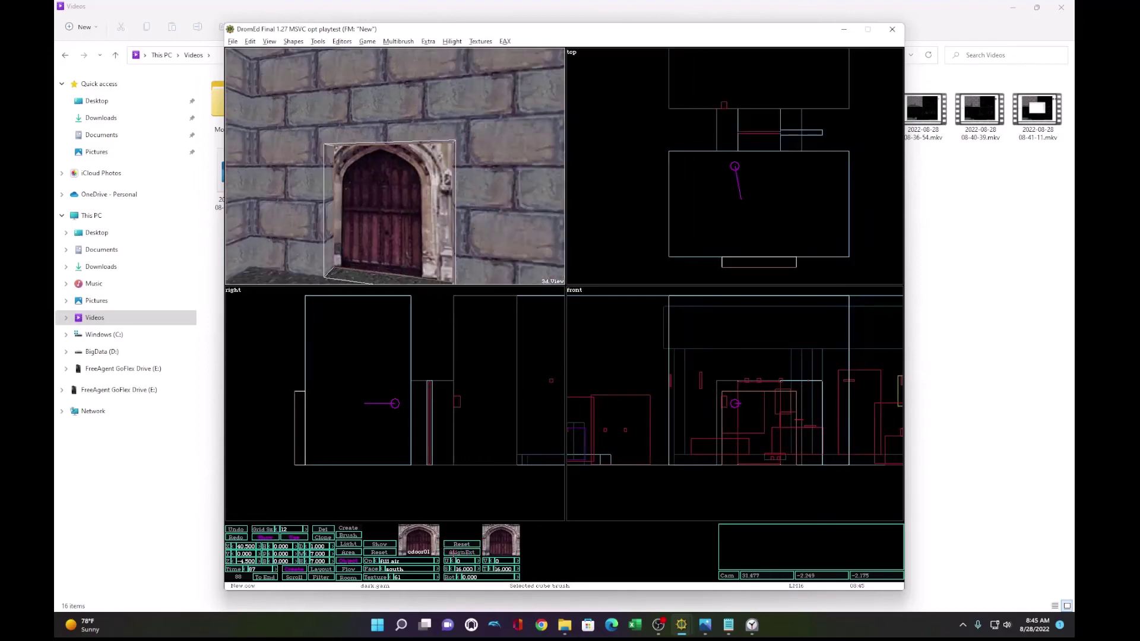
click(451, 569)
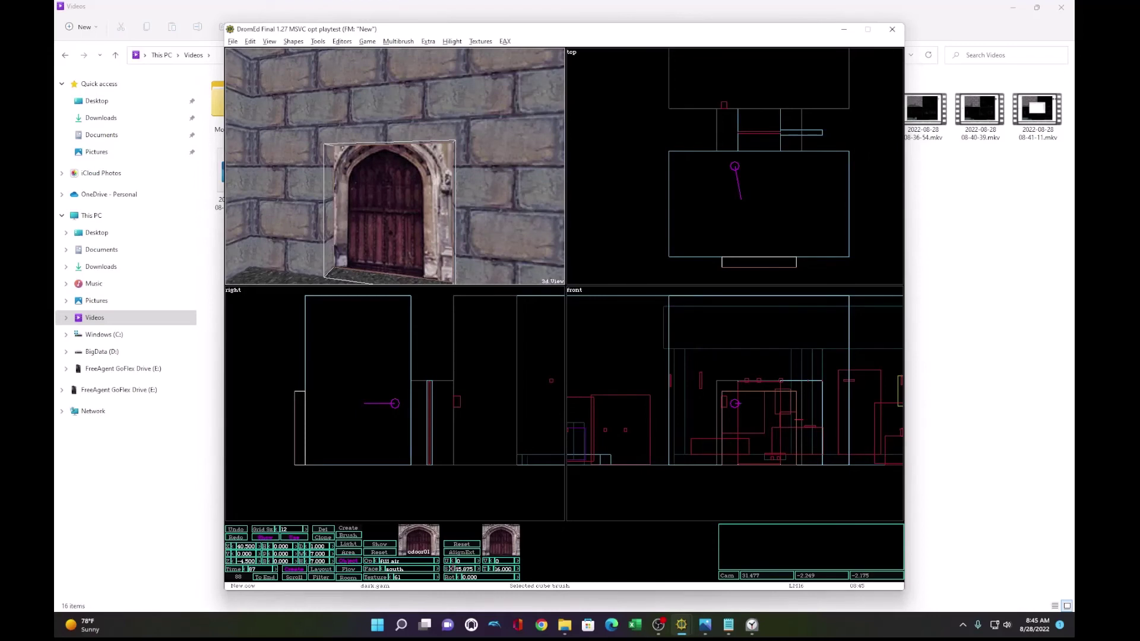
click(451, 569)
click(451, 569)
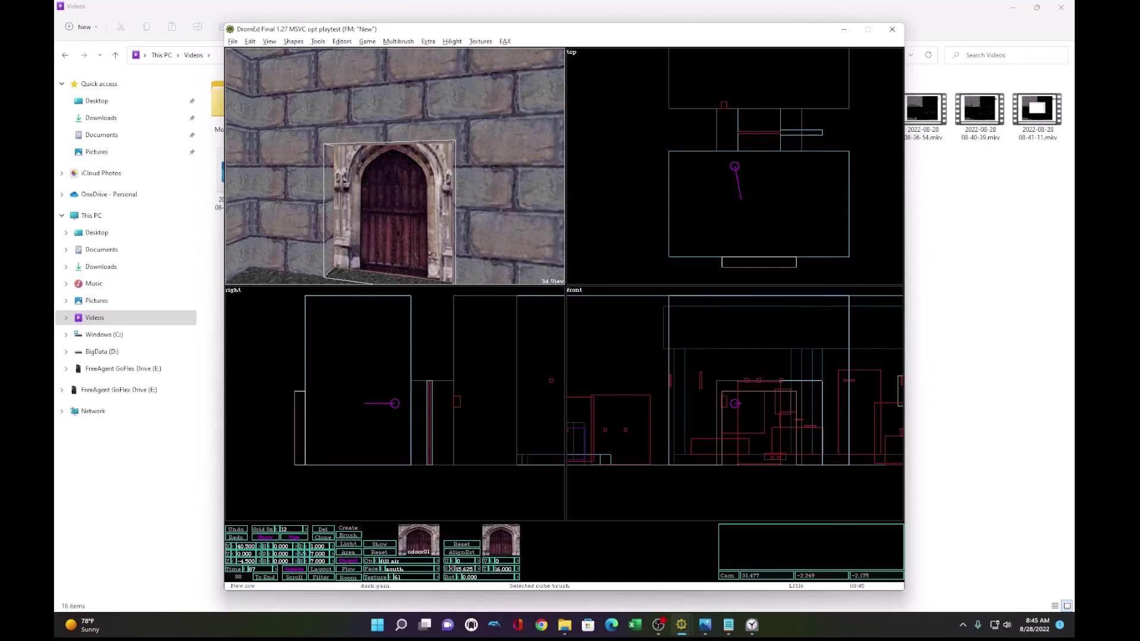
click(477, 569)
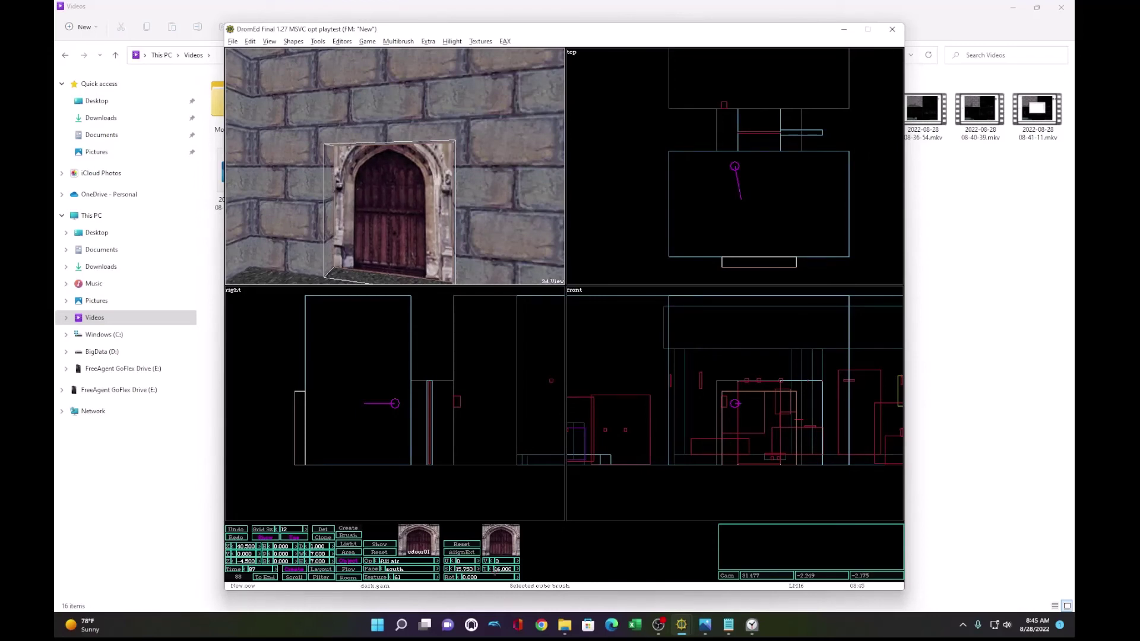
Step: Adjust the V offset of the door texture on the recess's south face
click(491, 569)
click(491, 569)
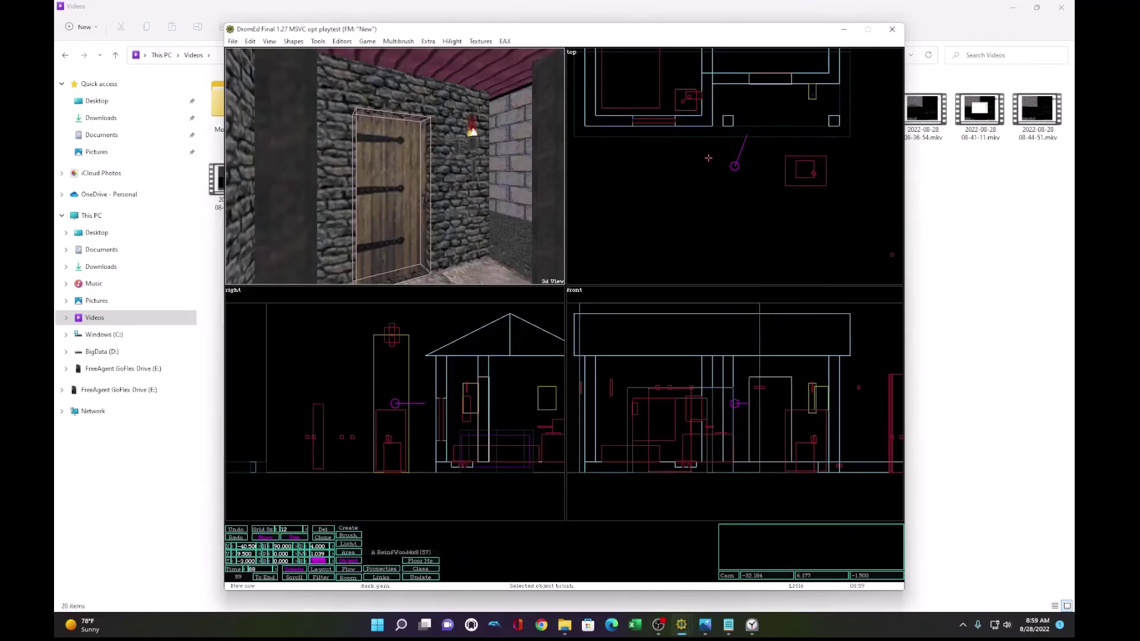
Step: Clone the air brush that forms the wooden door's opening and set the copy's depth to 1.5
click(751, 87)
click(751, 80)
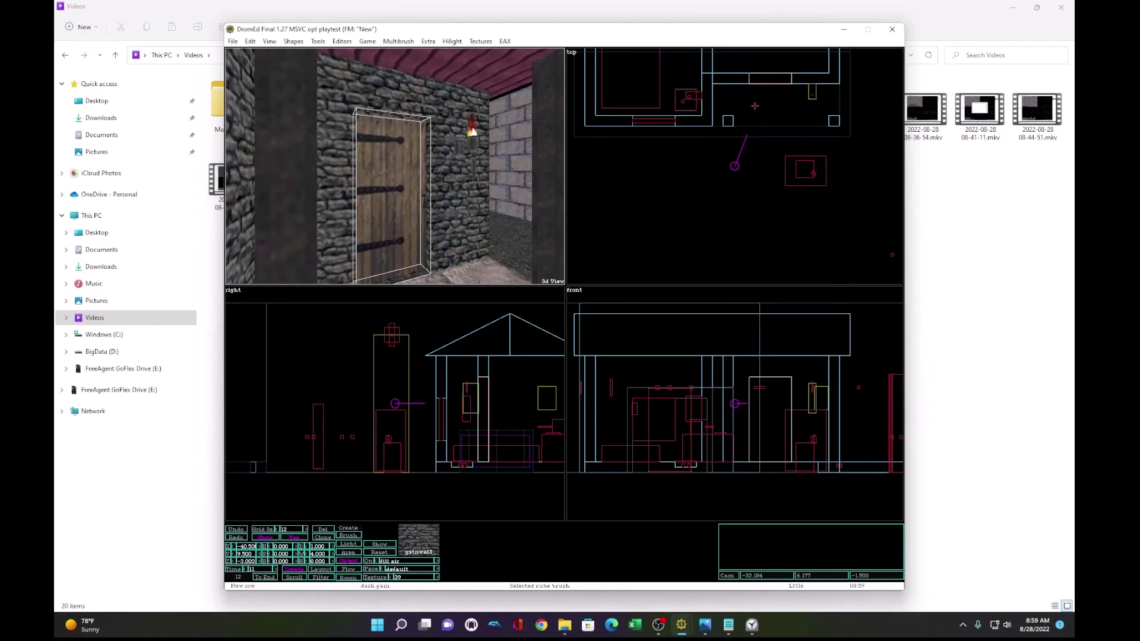
click(323, 538)
click(319, 547)
text(1.5)
key(Return)
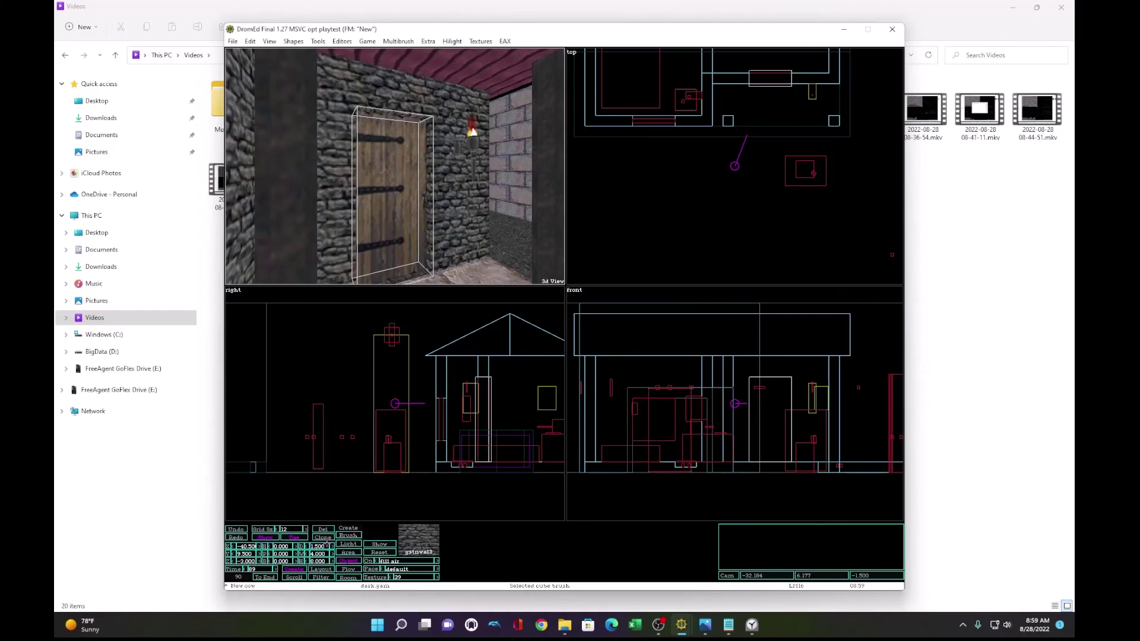
Step: Set the cloned door brush's width to 5 and its height to 8.5
click(321, 554)
text(5)
key(Return)
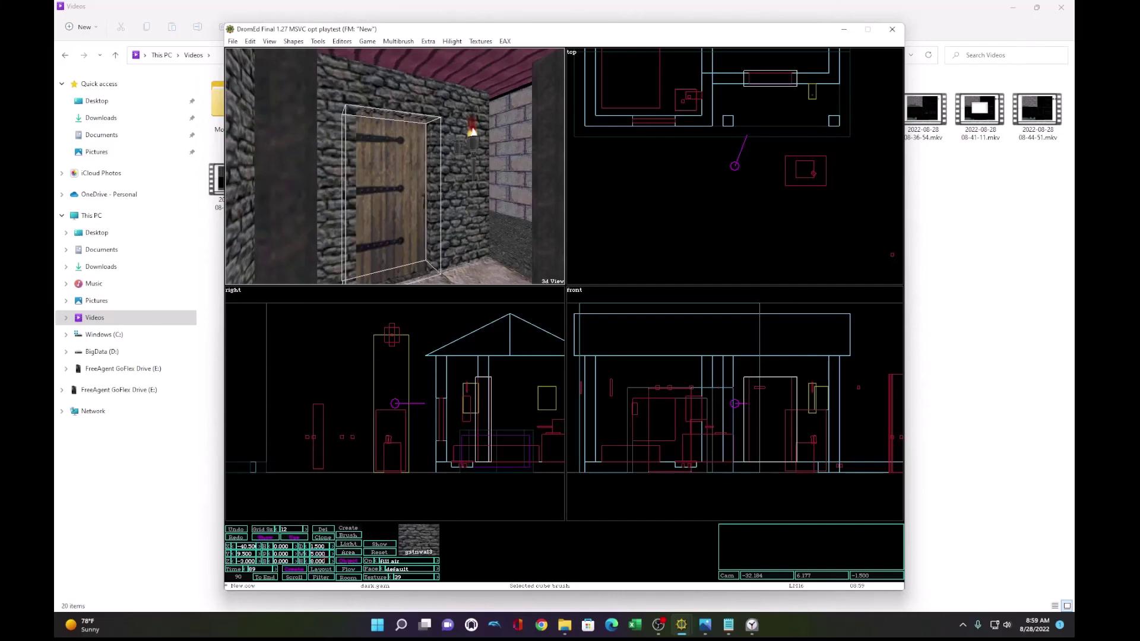
key(Tab)
text(8.5)
key(Return)
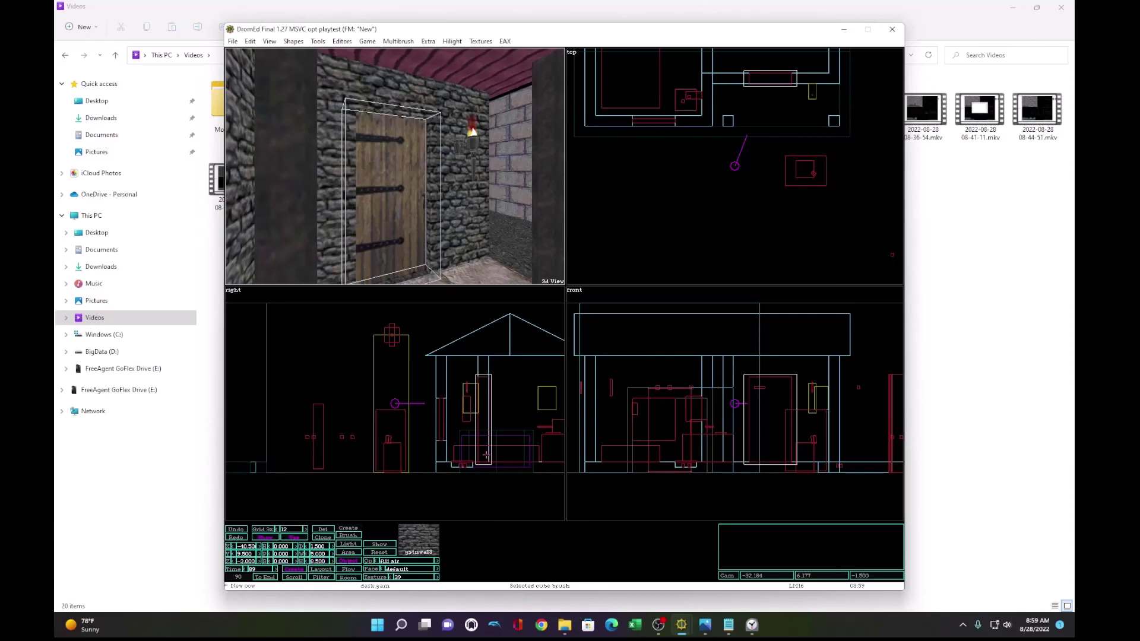
Step: Raise the cloned brush to a Z position of -2.750, then rebuild the level with it filled solid at time 11
drag(485, 455, 483, 451)
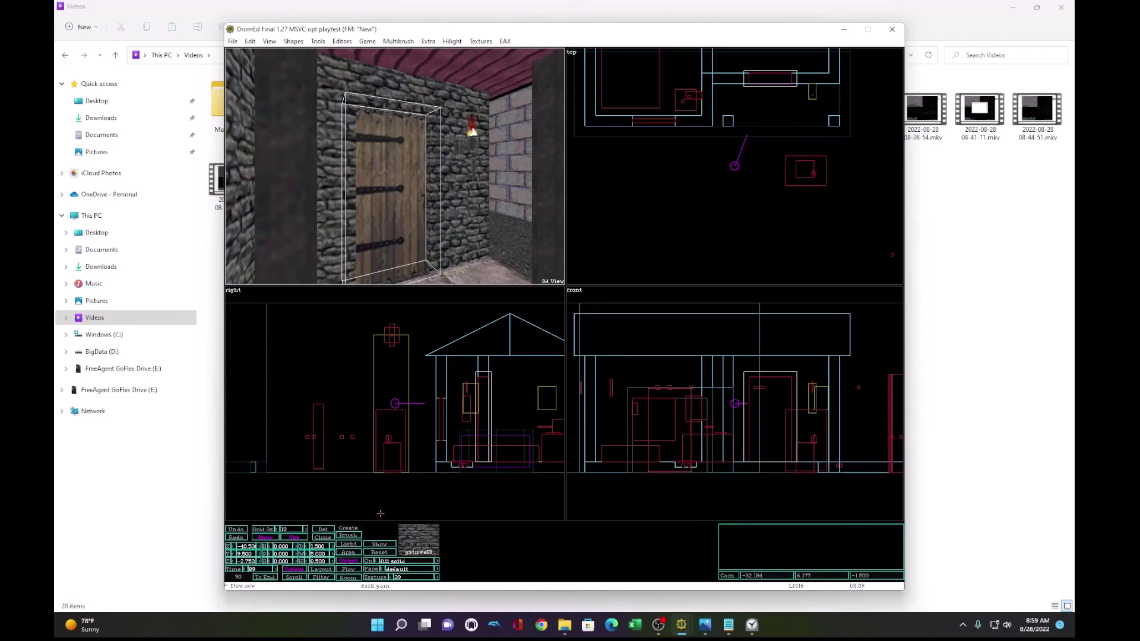
click(317, 43)
click(356, 61)
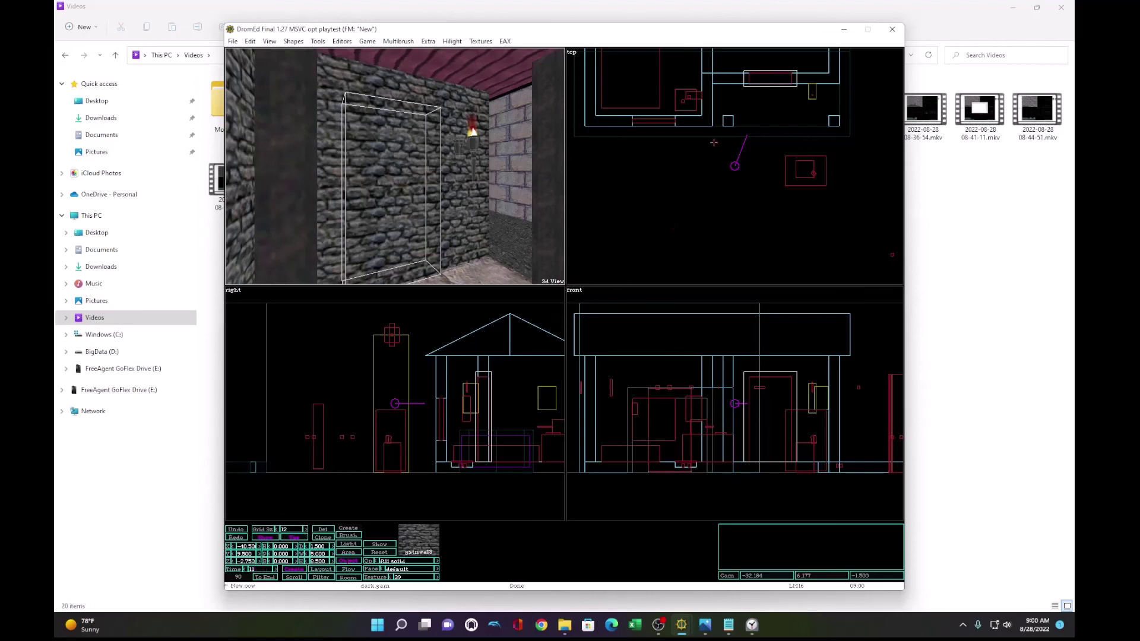
Step: Select the door opening's original air brush and change its time to 87
click(750, 83)
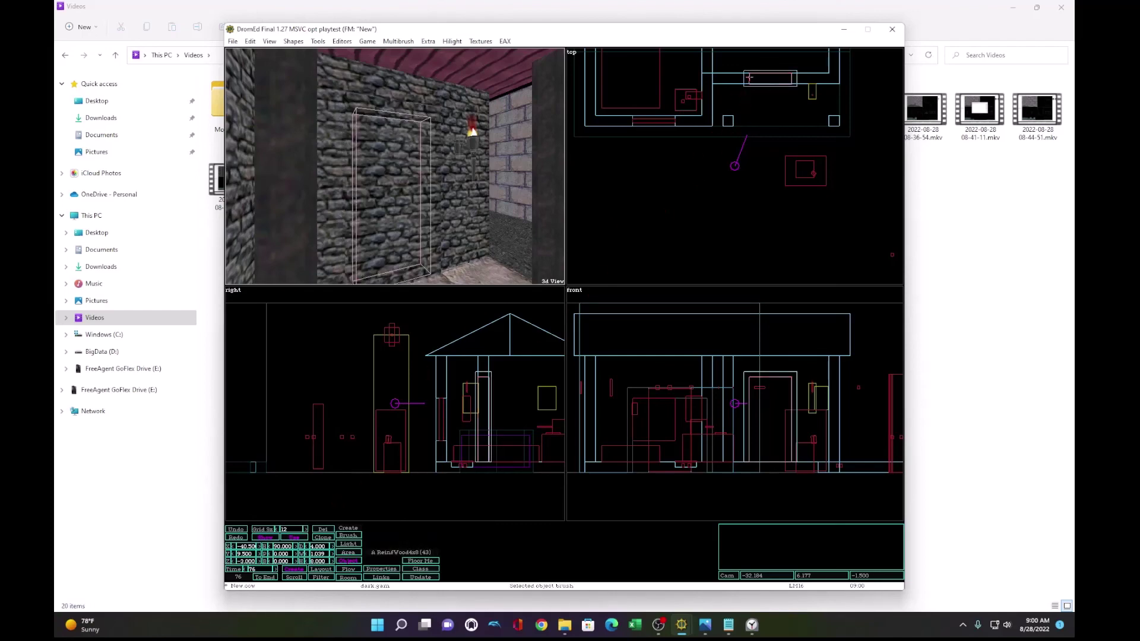
click(750, 75)
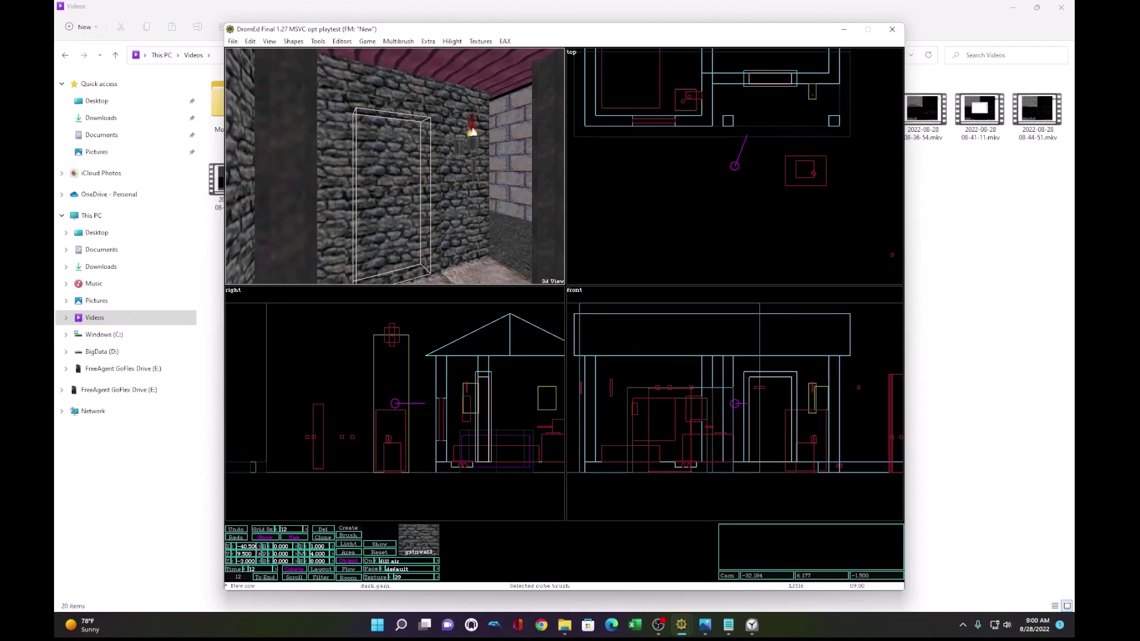
click(262, 568)
text(87)
click(321, 553)
text(5)
key(Return)
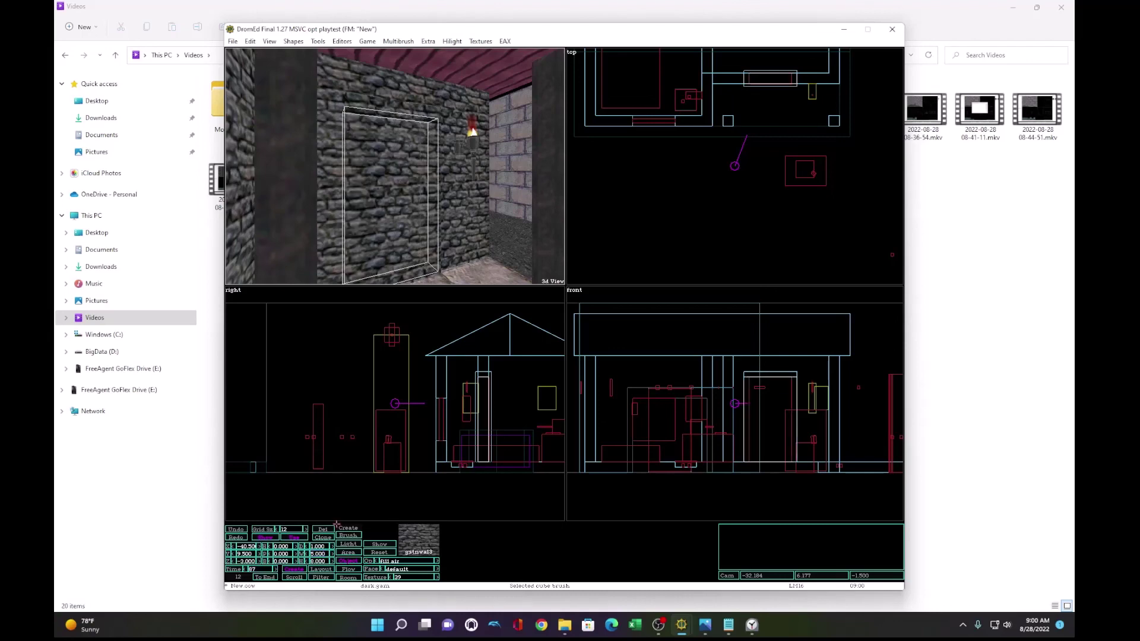
click(250, 41)
click(279, 53)
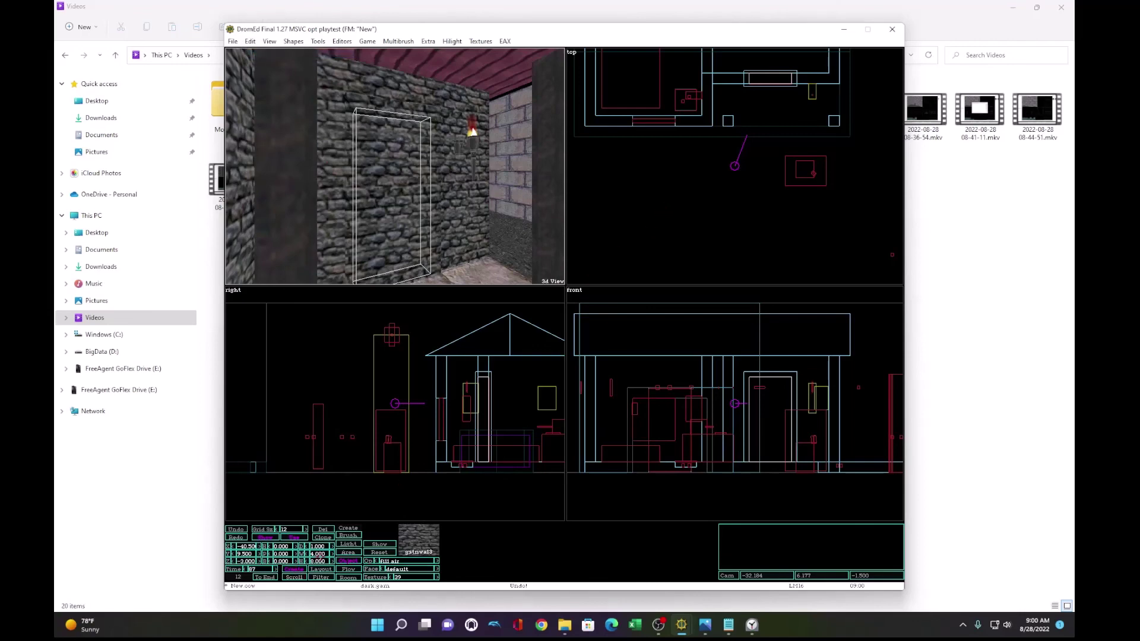
Step: Set the door opening's air brush depth to 1.5 and rebuild the level geometry
click(319, 546)
text(1.5)
key(Return)
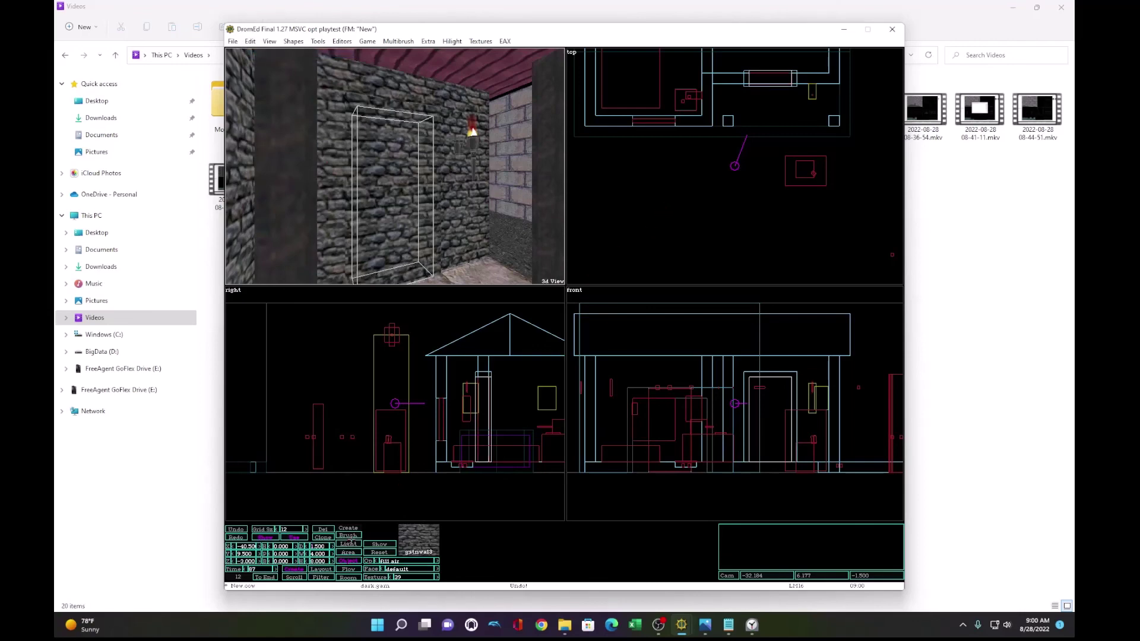
click(318, 42)
click(329, 70)
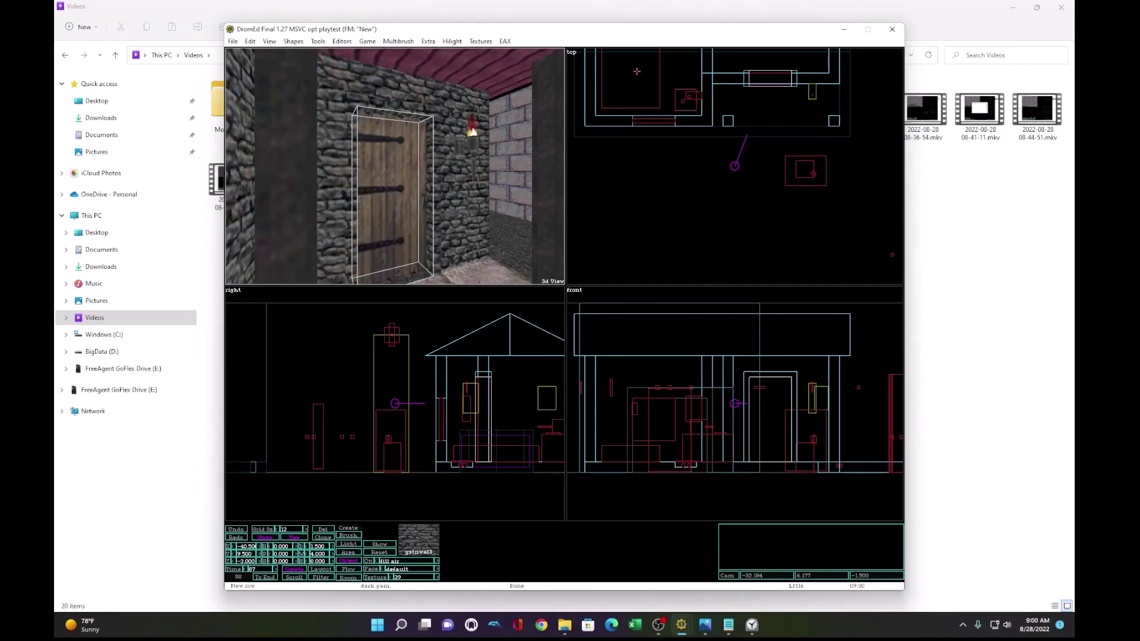
Step: Apply the plain dark wood texture from the city family to the solid brush framing the wooden door
click(746, 88)
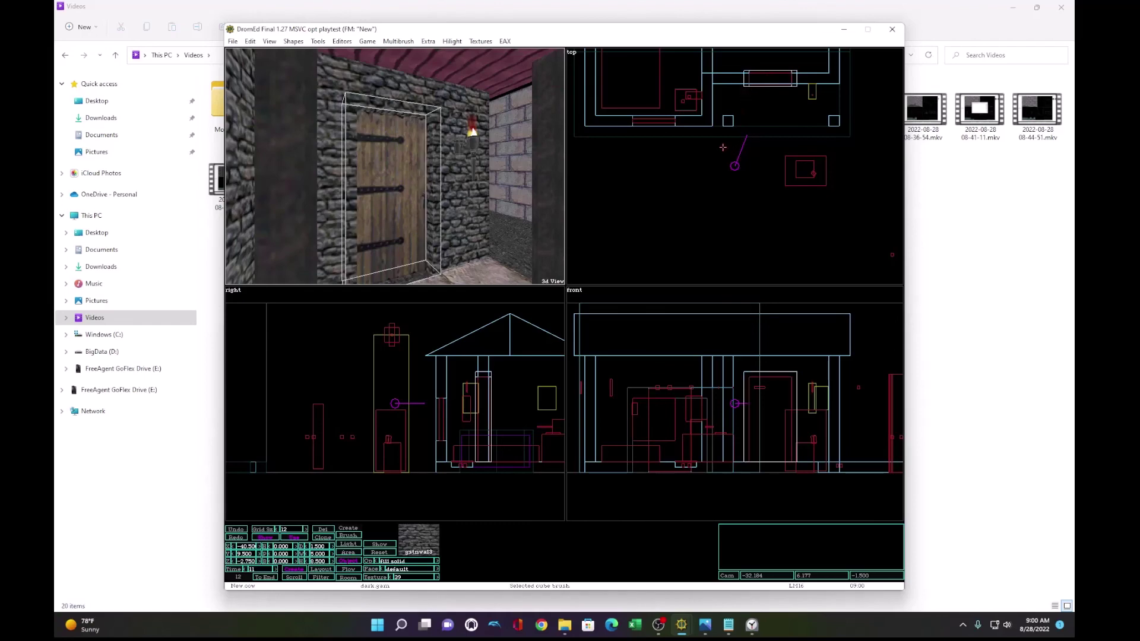
key(v)
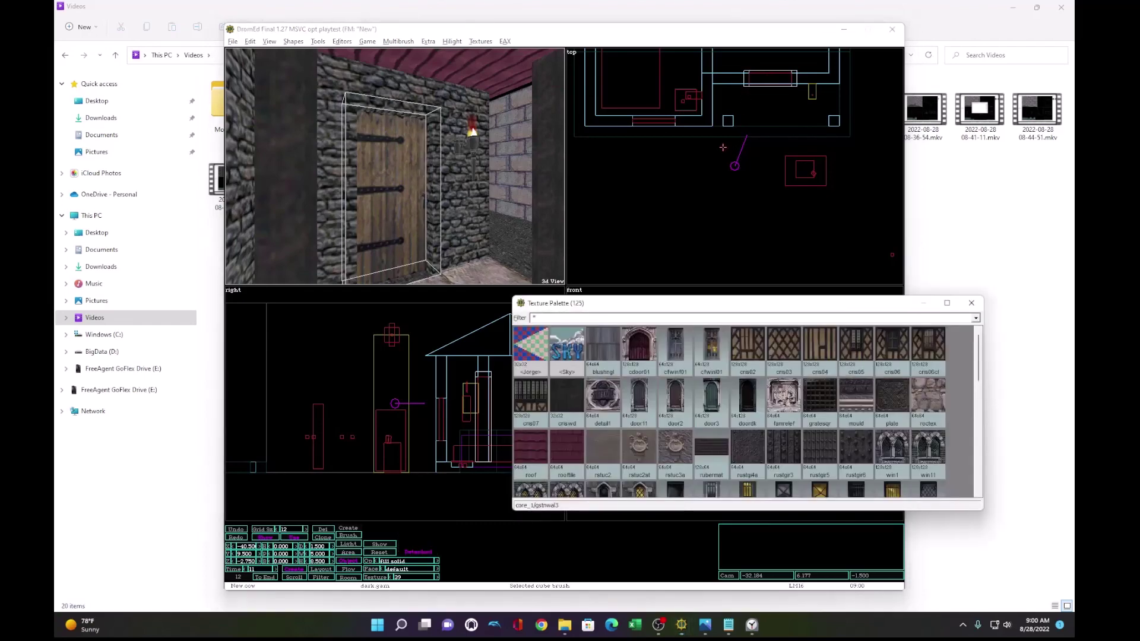
click(567, 402)
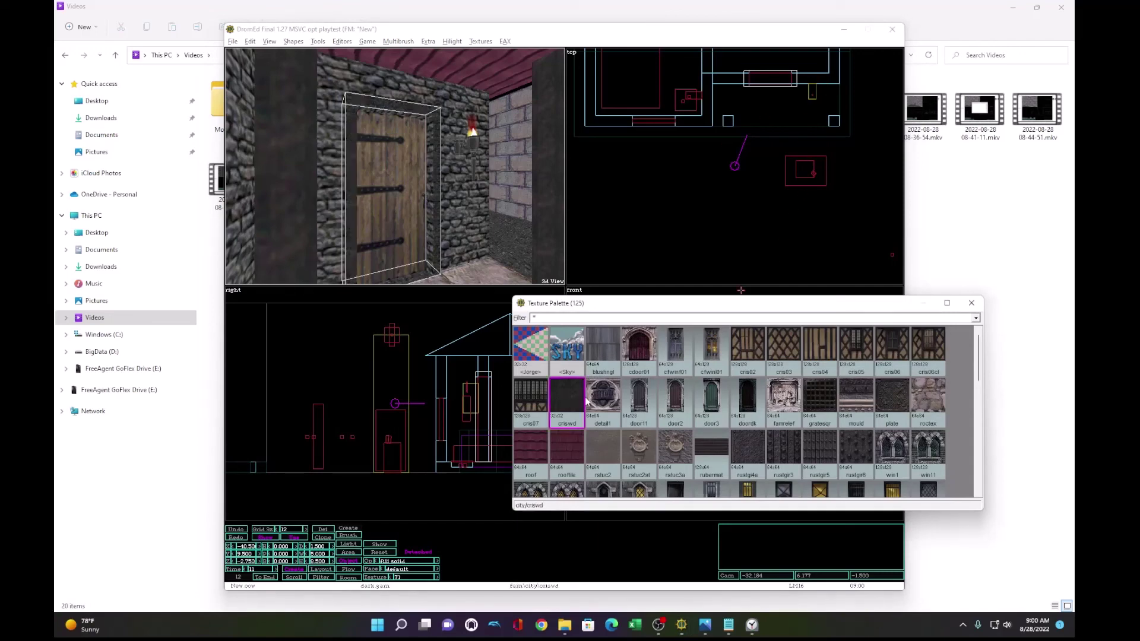
click(430, 201)
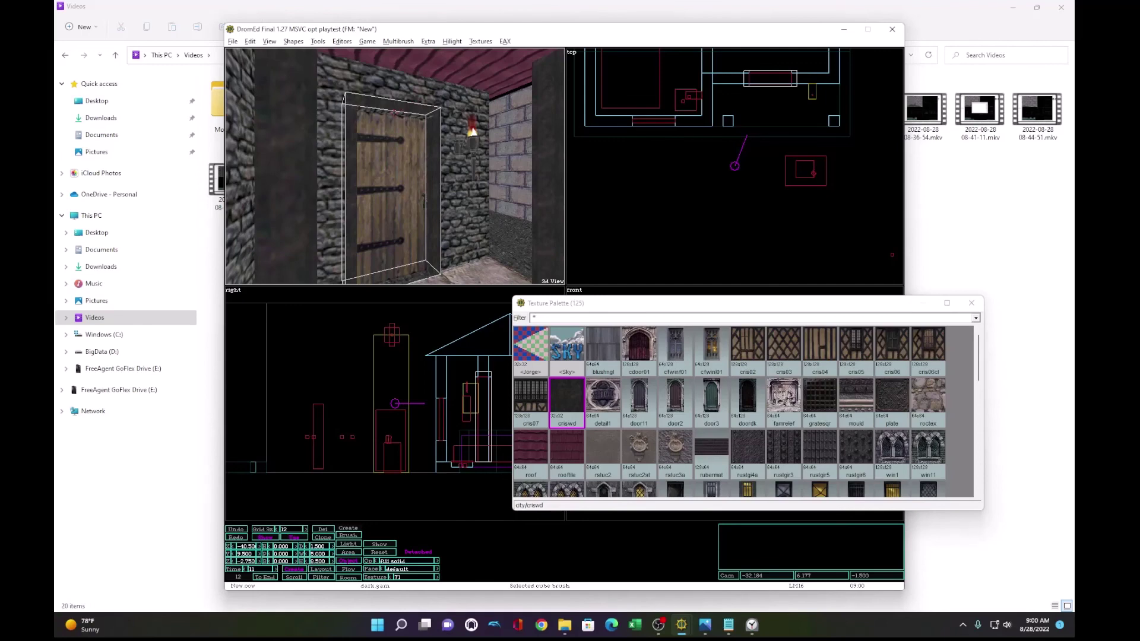
key(c)
key(c)
key(c)
key(c)
key(c)
key(c)
key(c)
key(c)
key(a)
key(a)
key(a)
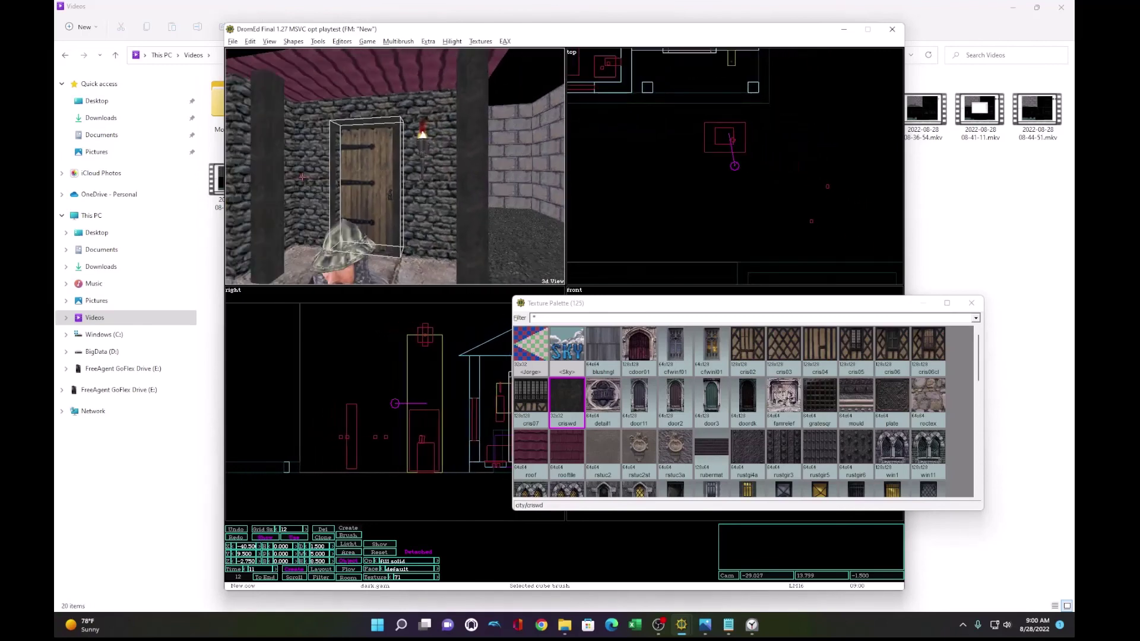